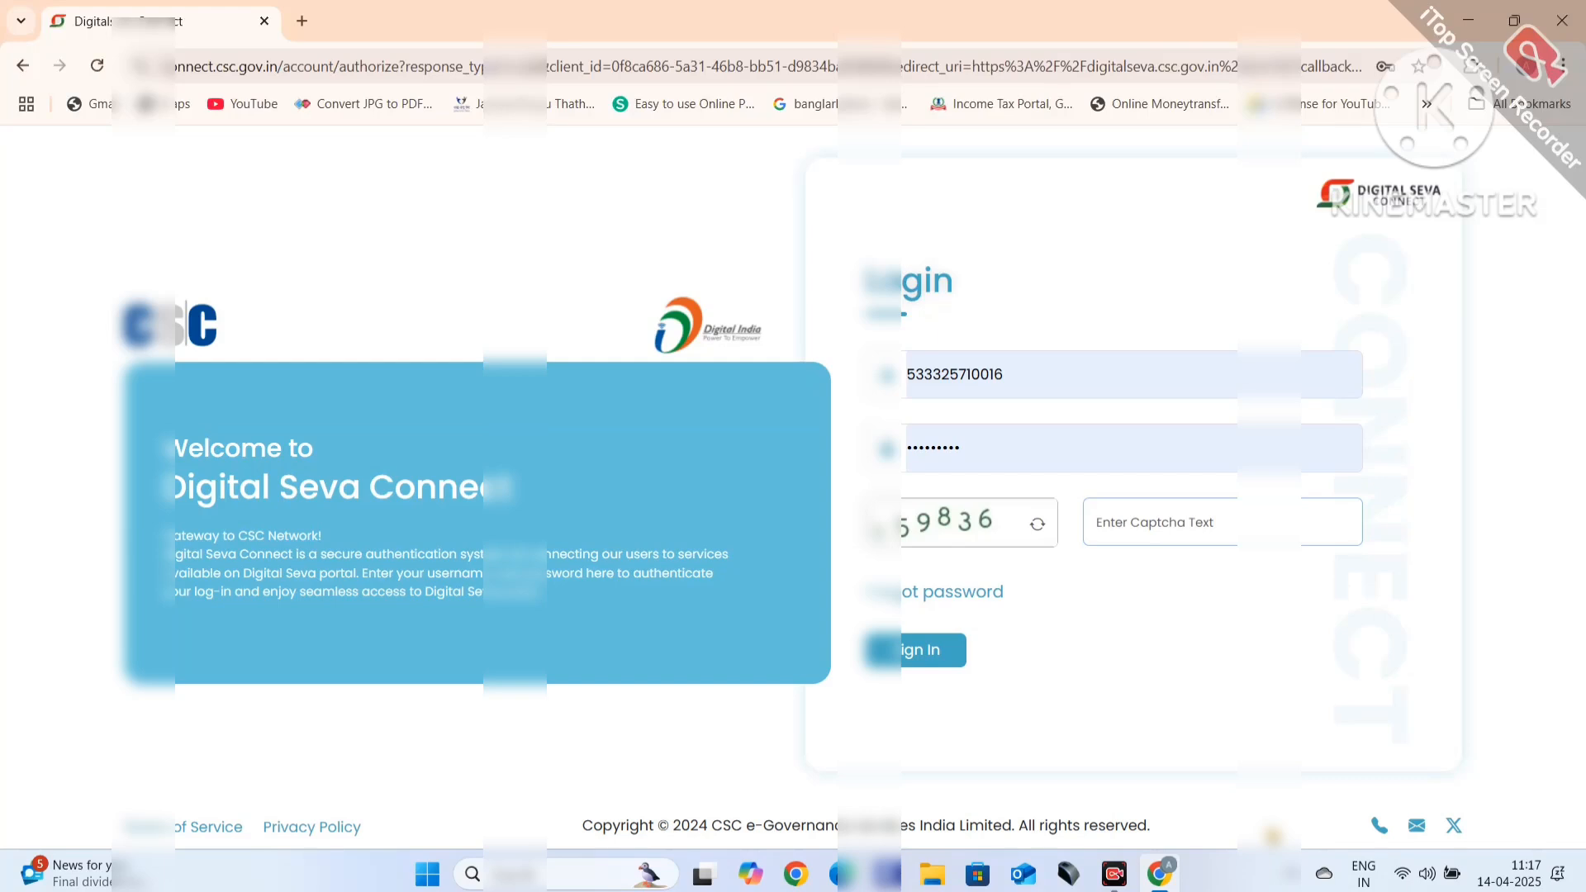
- Enter the captcha code, sign in to Digital Seva Connect and postpone the VLE attendance update
text(159836)
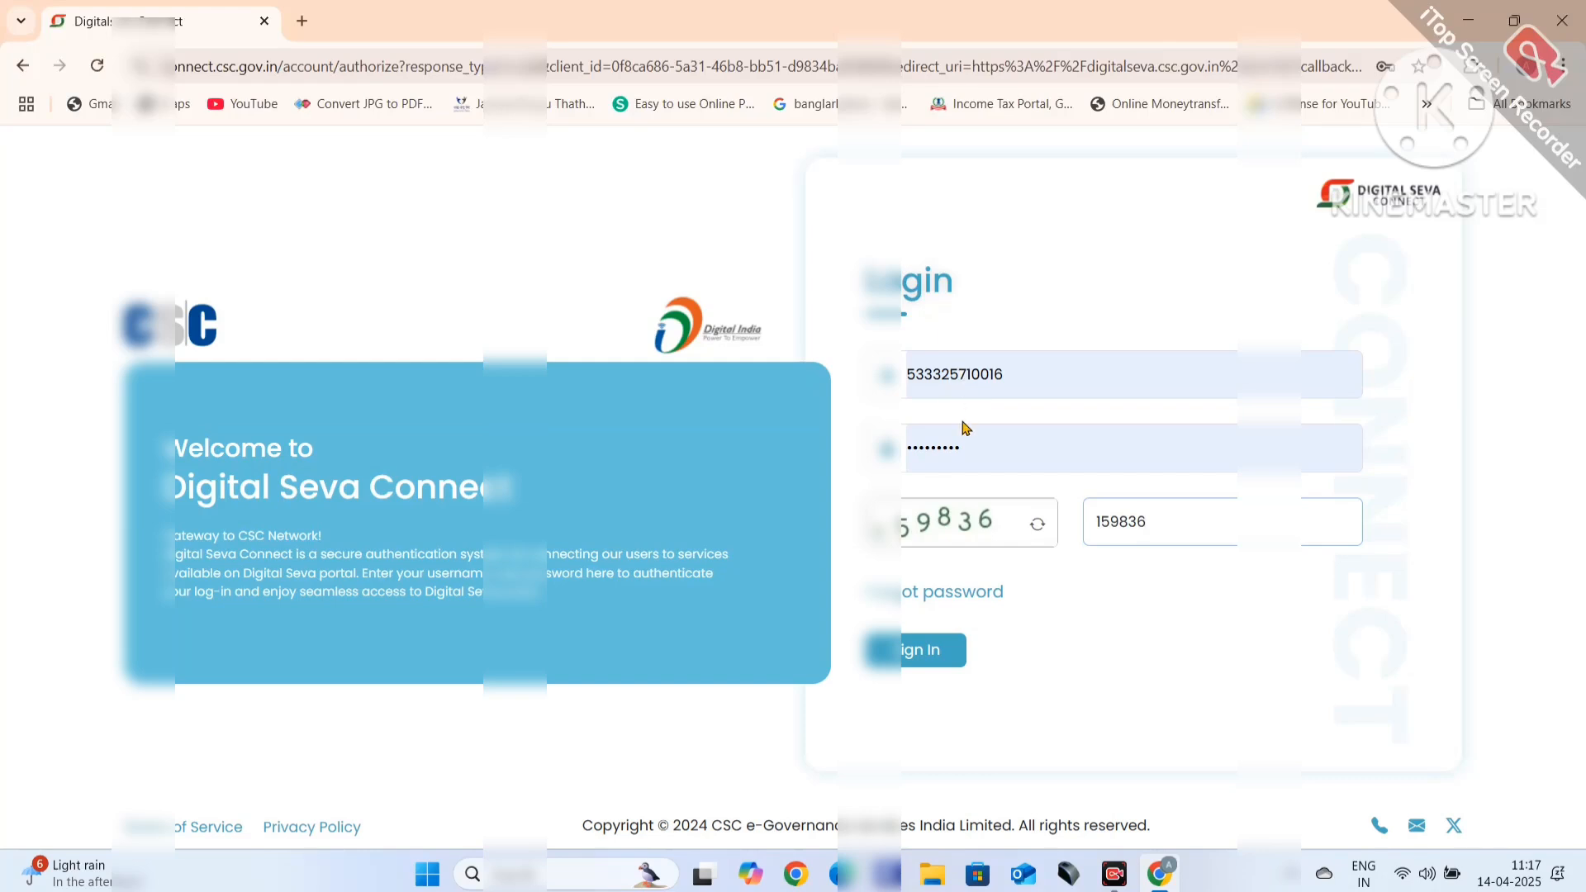
click(959, 654)
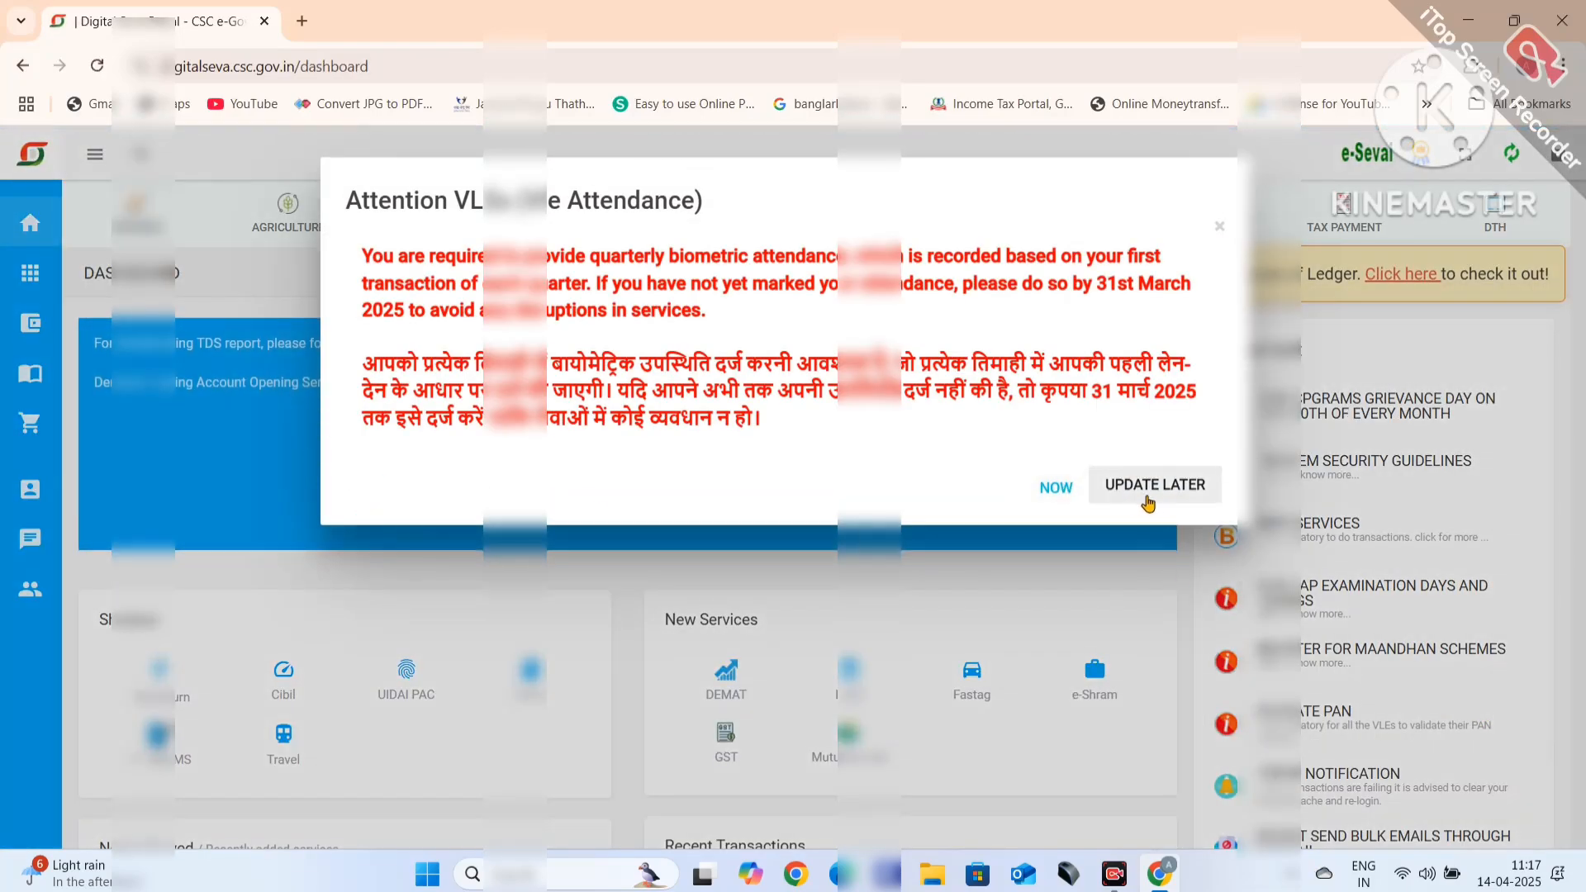
click(1148, 487)
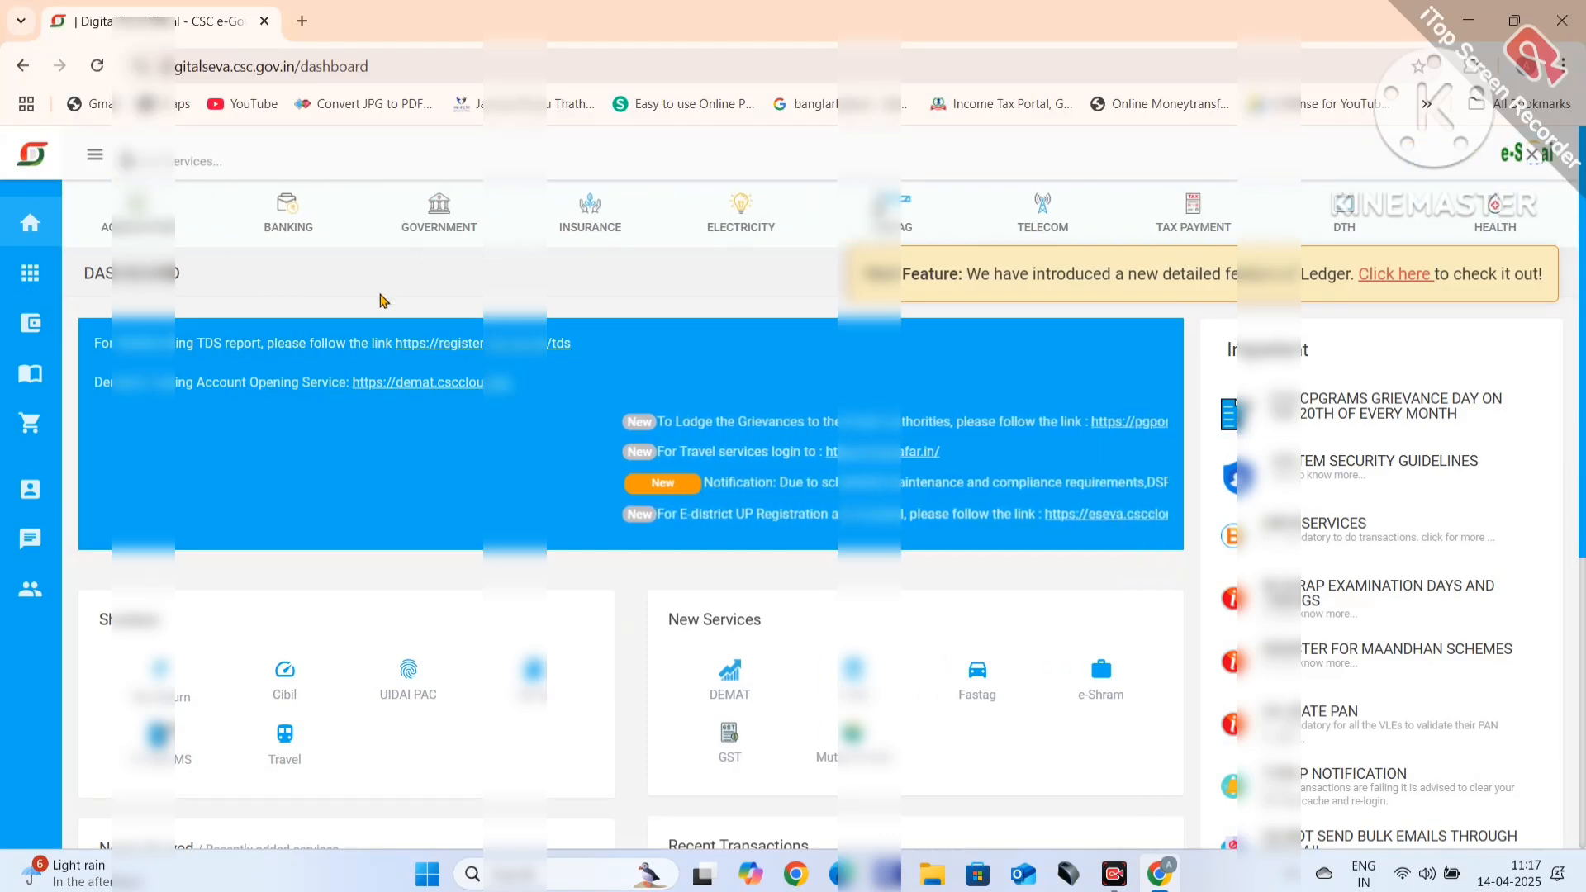
- Search the portal services for "bank" and open the Bank BC banking service
text(b)
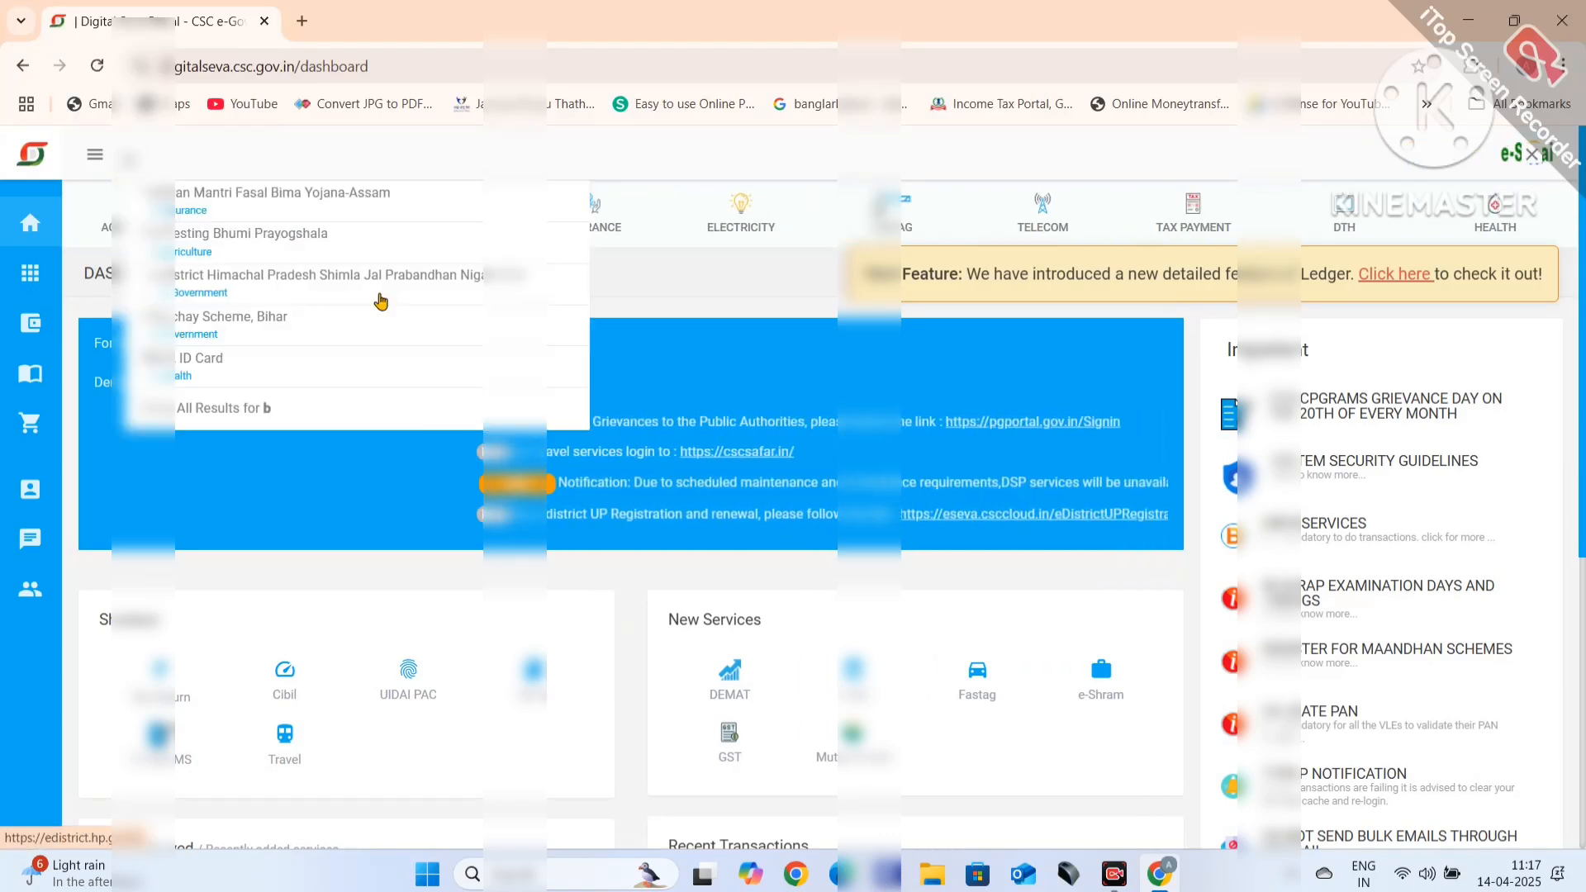
text(an)
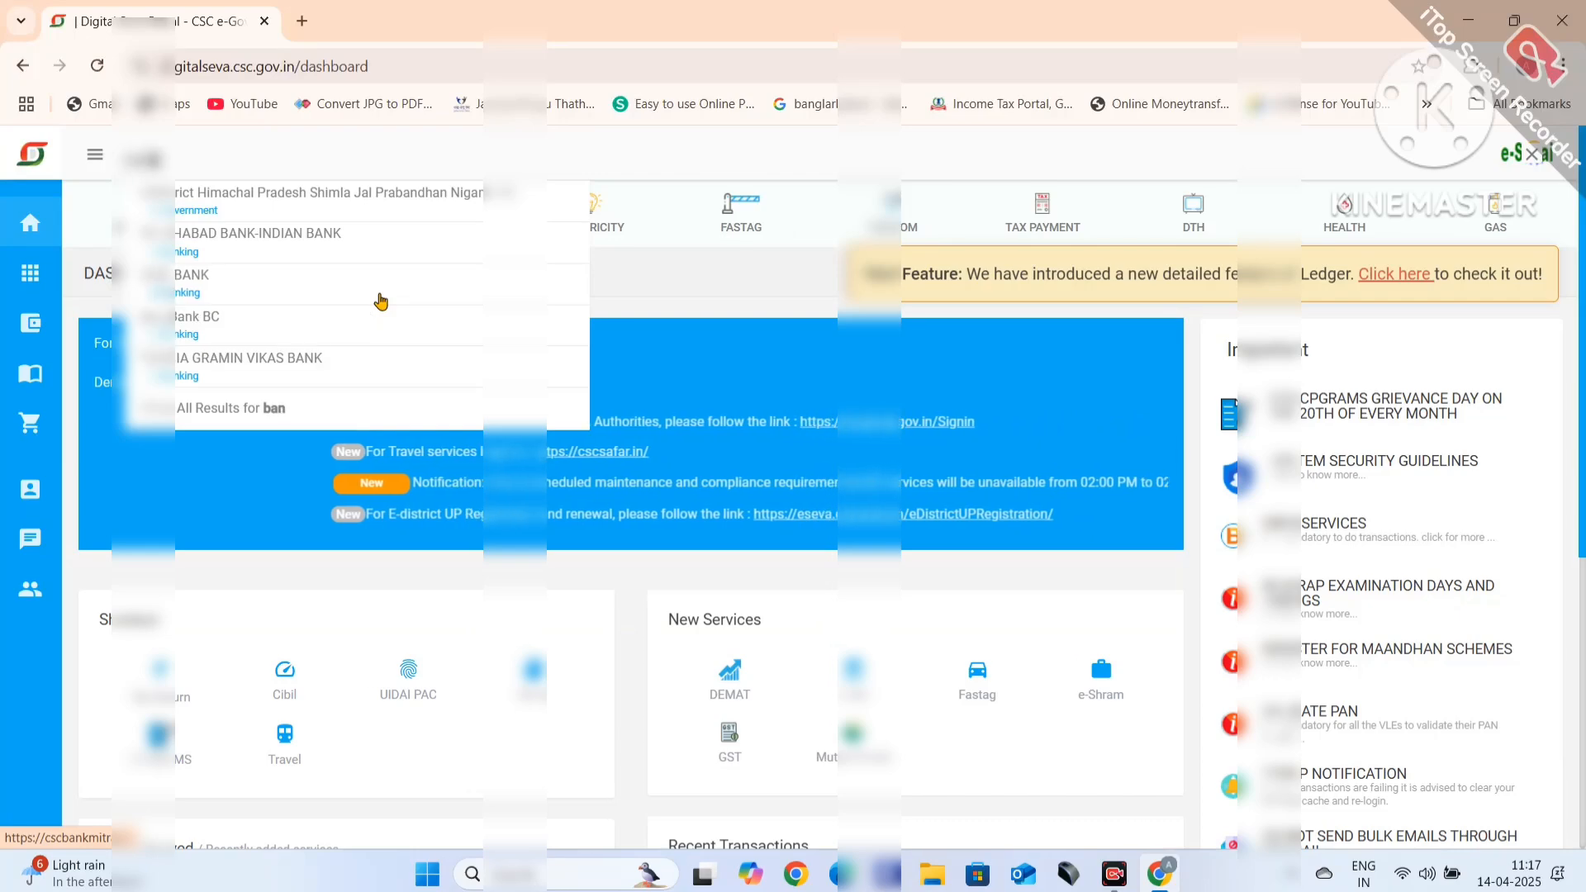
text(k)
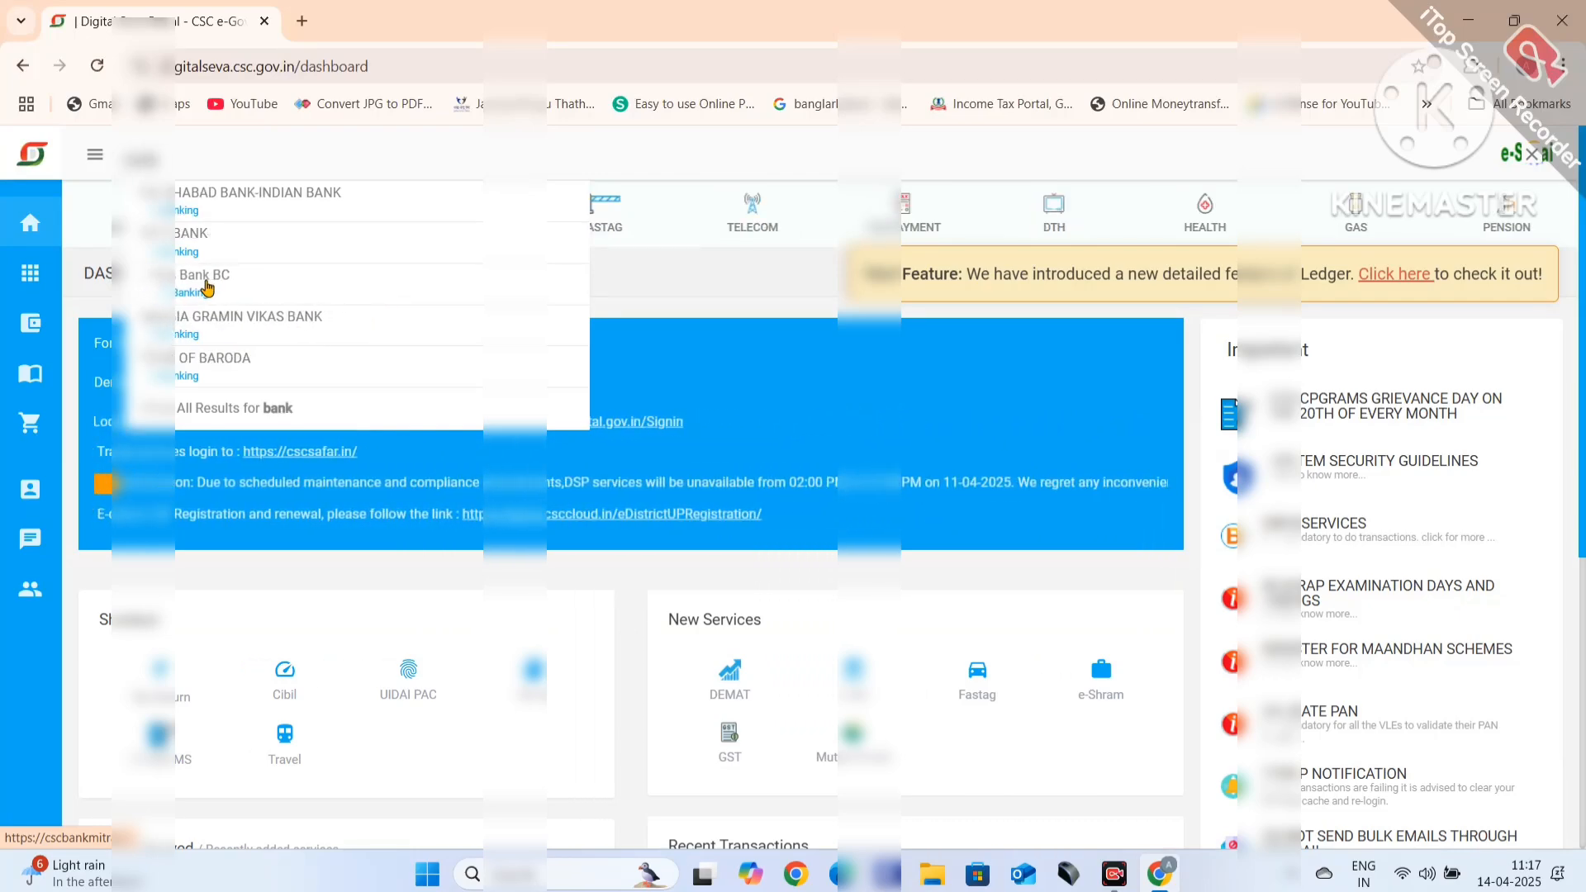
click(207, 287)
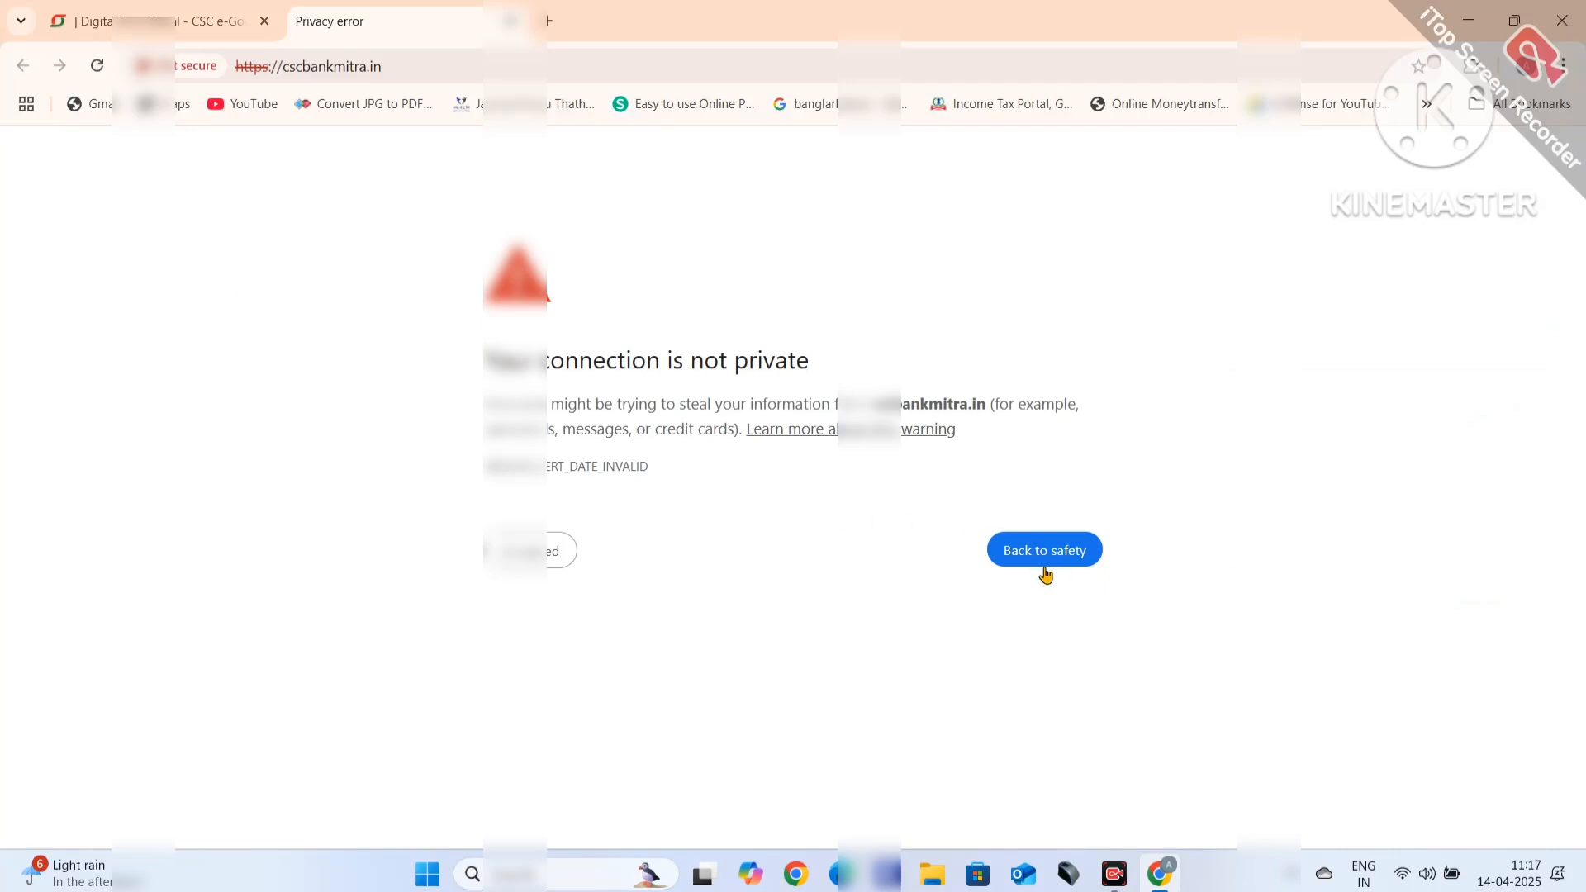
- Proceed past the certificate warning to cscbankmitra.in and follow its link to the new Banking BC registration portal
click(549, 551)
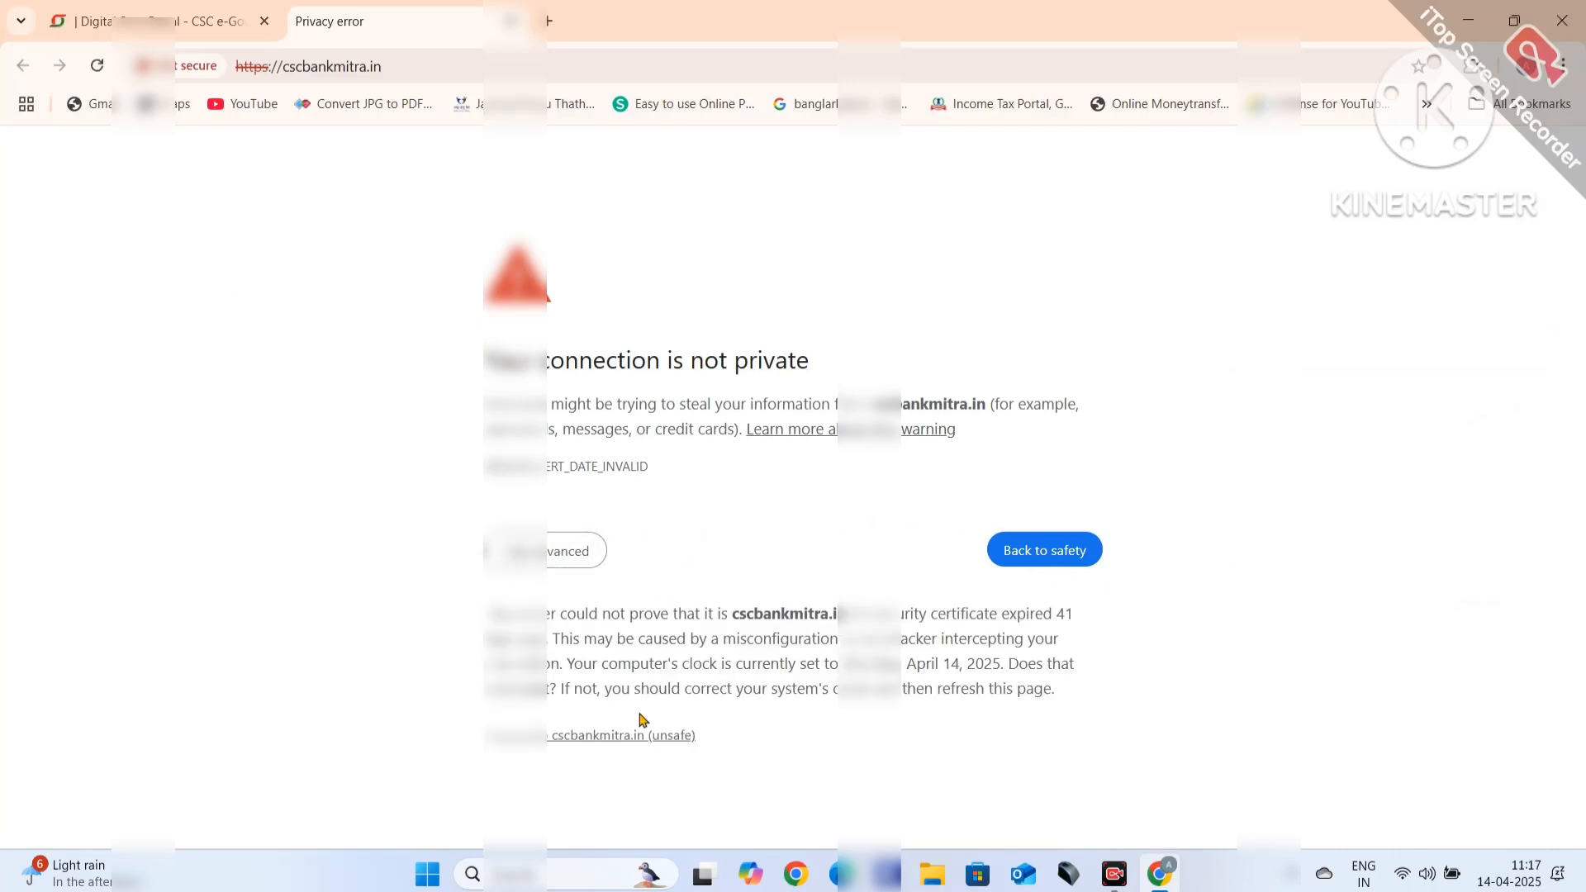
click(618, 735)
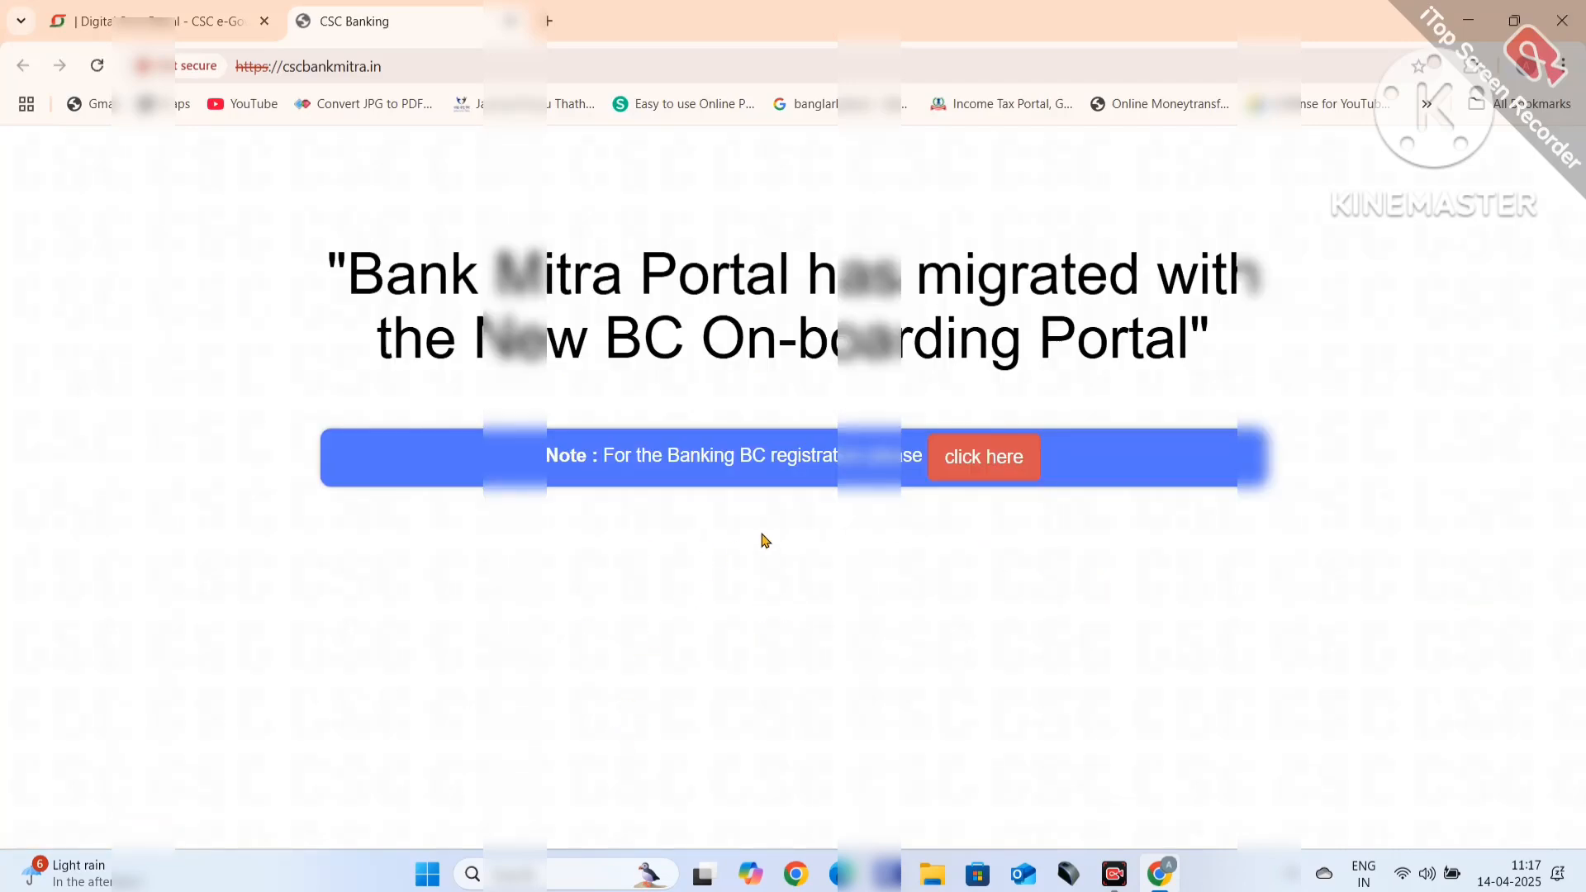
click(1005, 469)
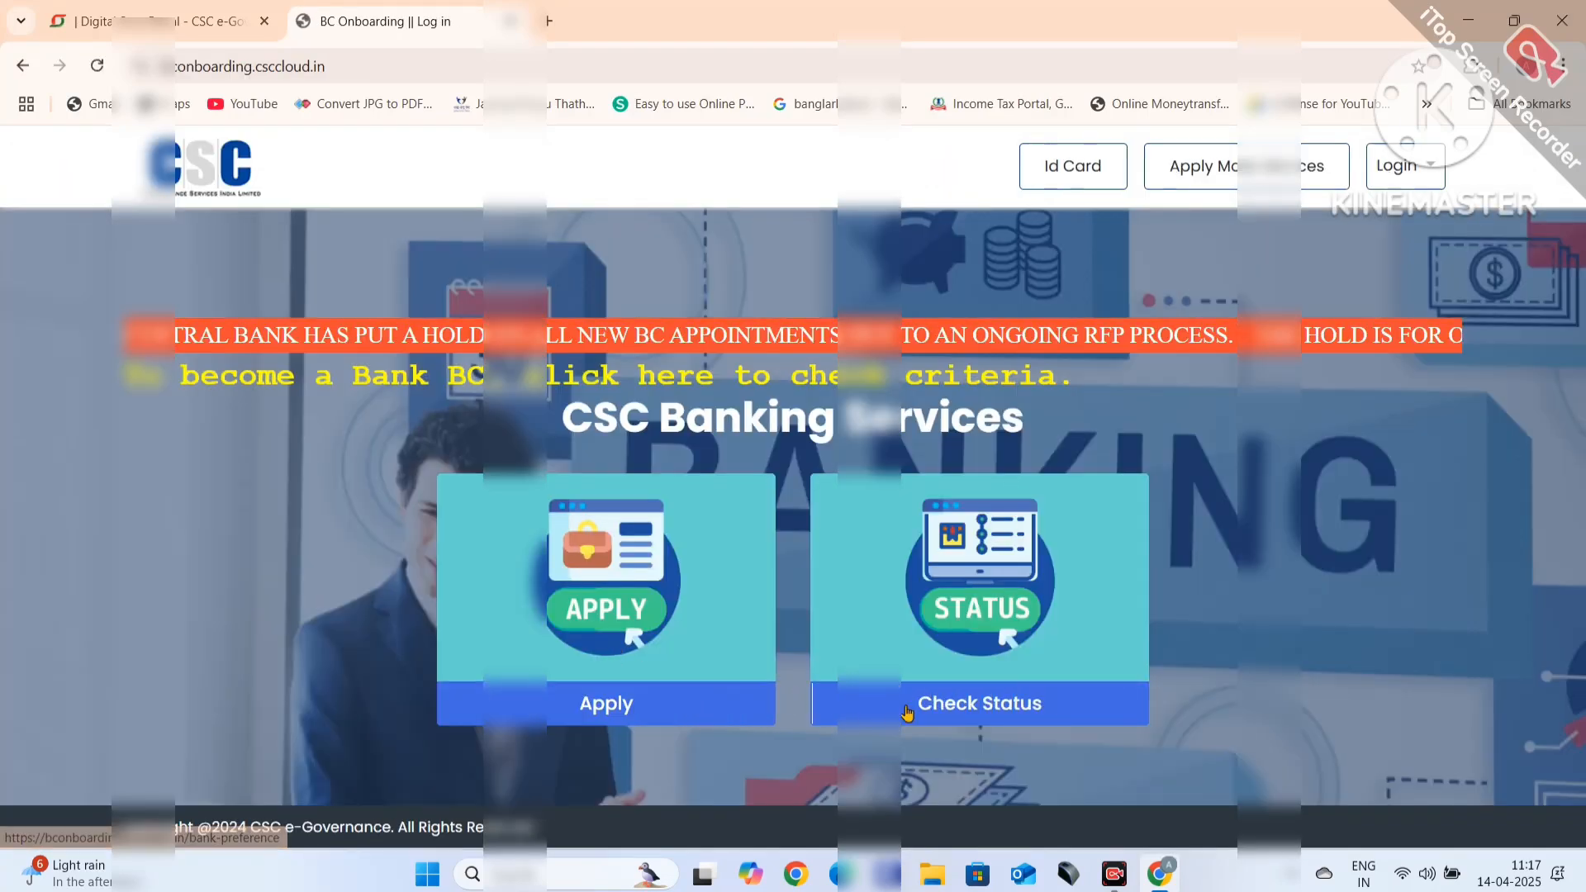
- Start an application under CSC Banking Services to reach the page for selecting a bank with locations
click(651, 721)
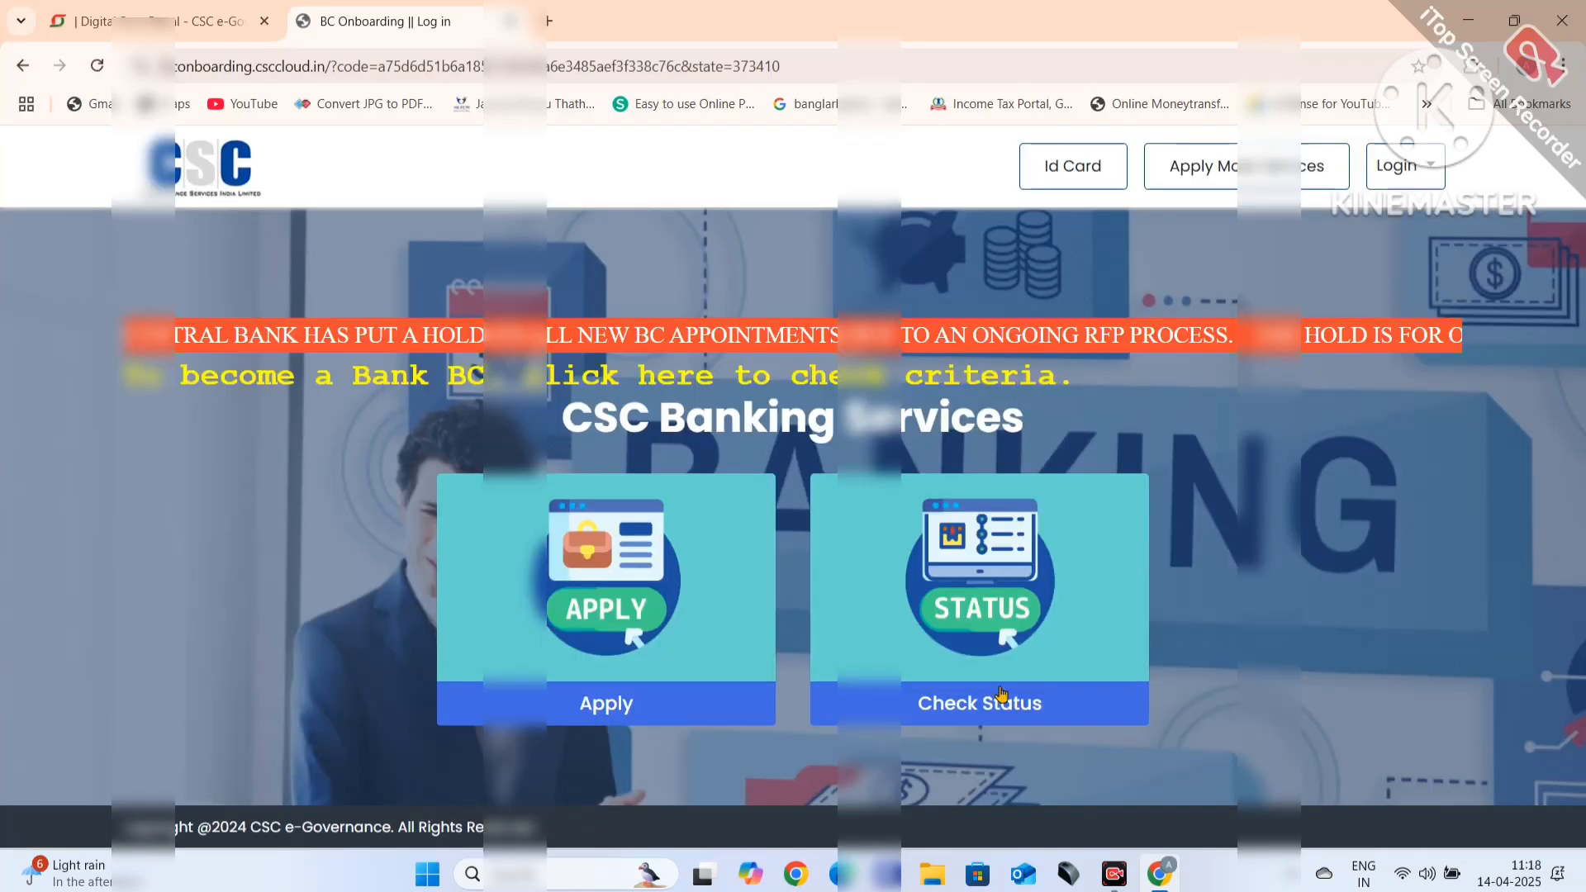
click(640, 711)
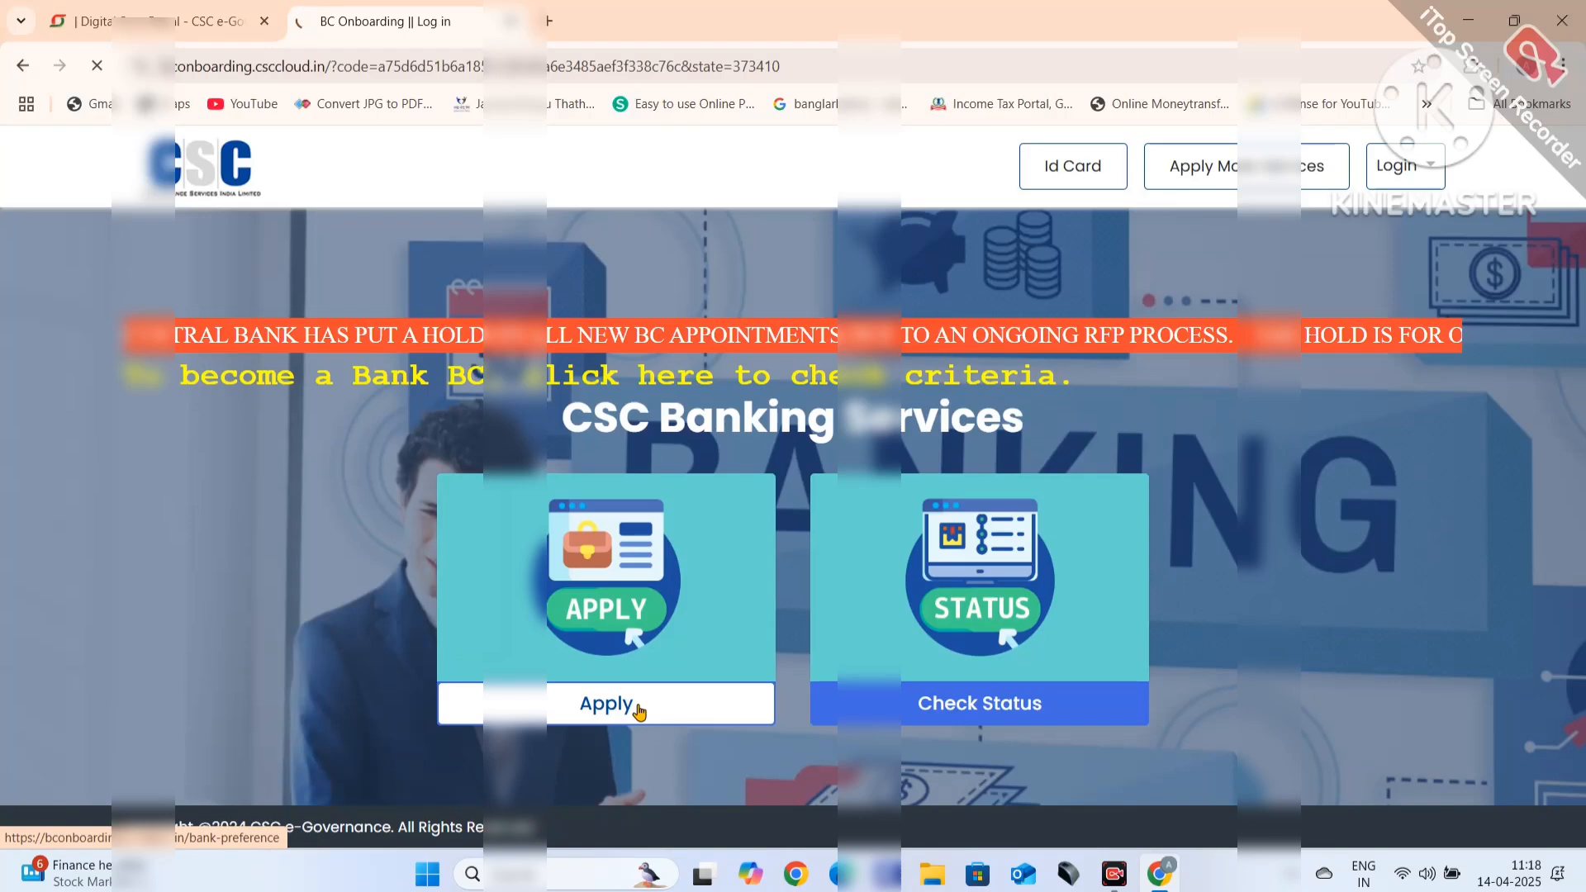
click(638, 709)
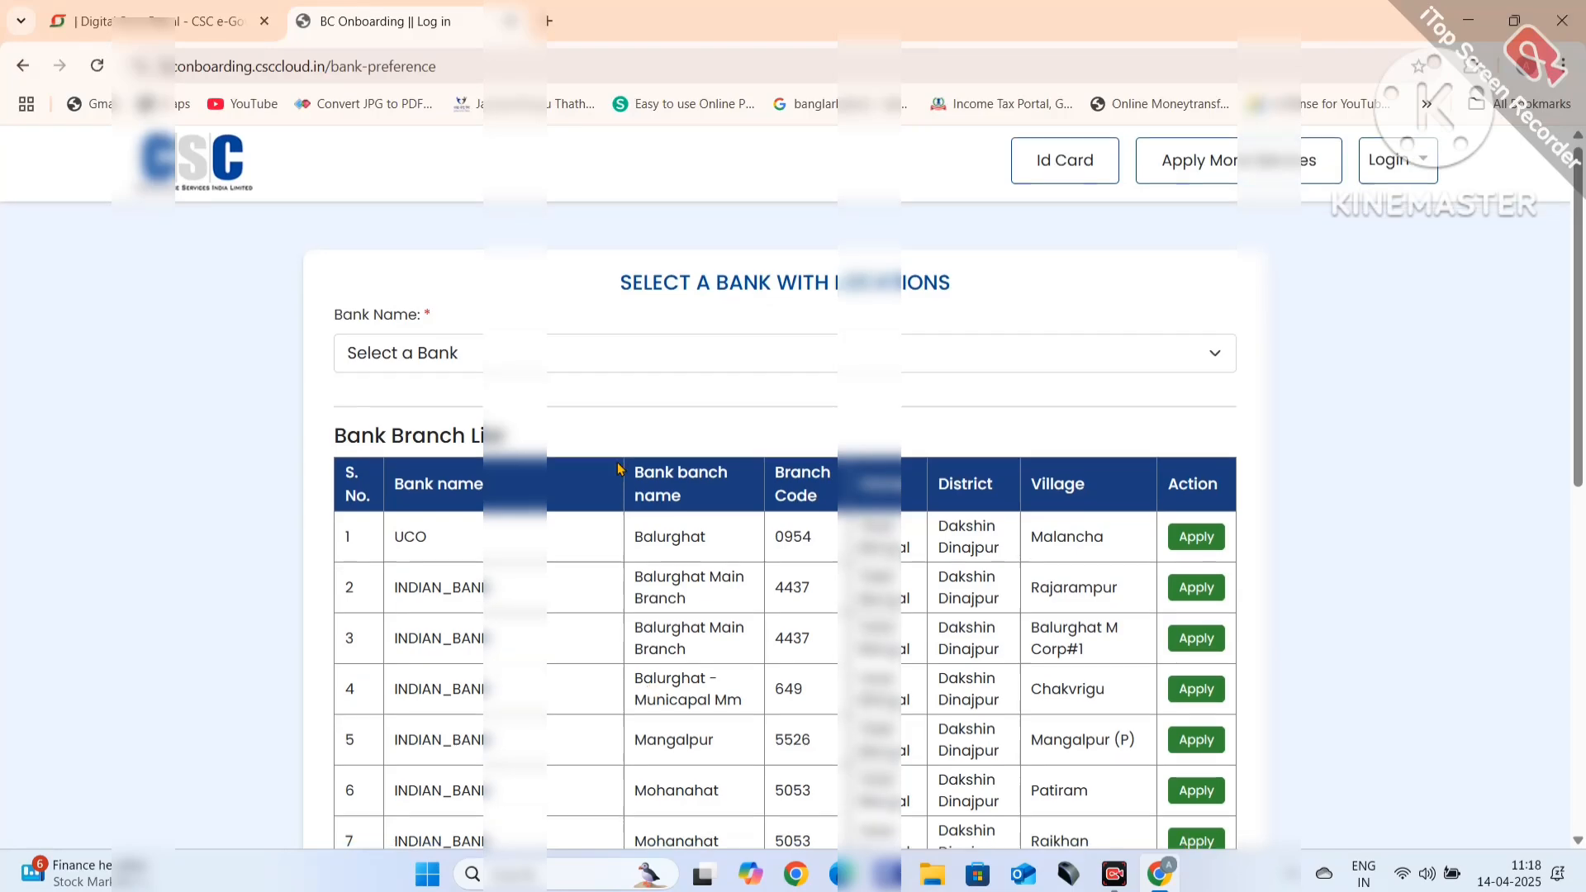
- Examine the Bank Branch List for the available banks, branch names, branch codes and villages
scroll(616, 487, down, 6)
scroll(598, 521, down, 2)
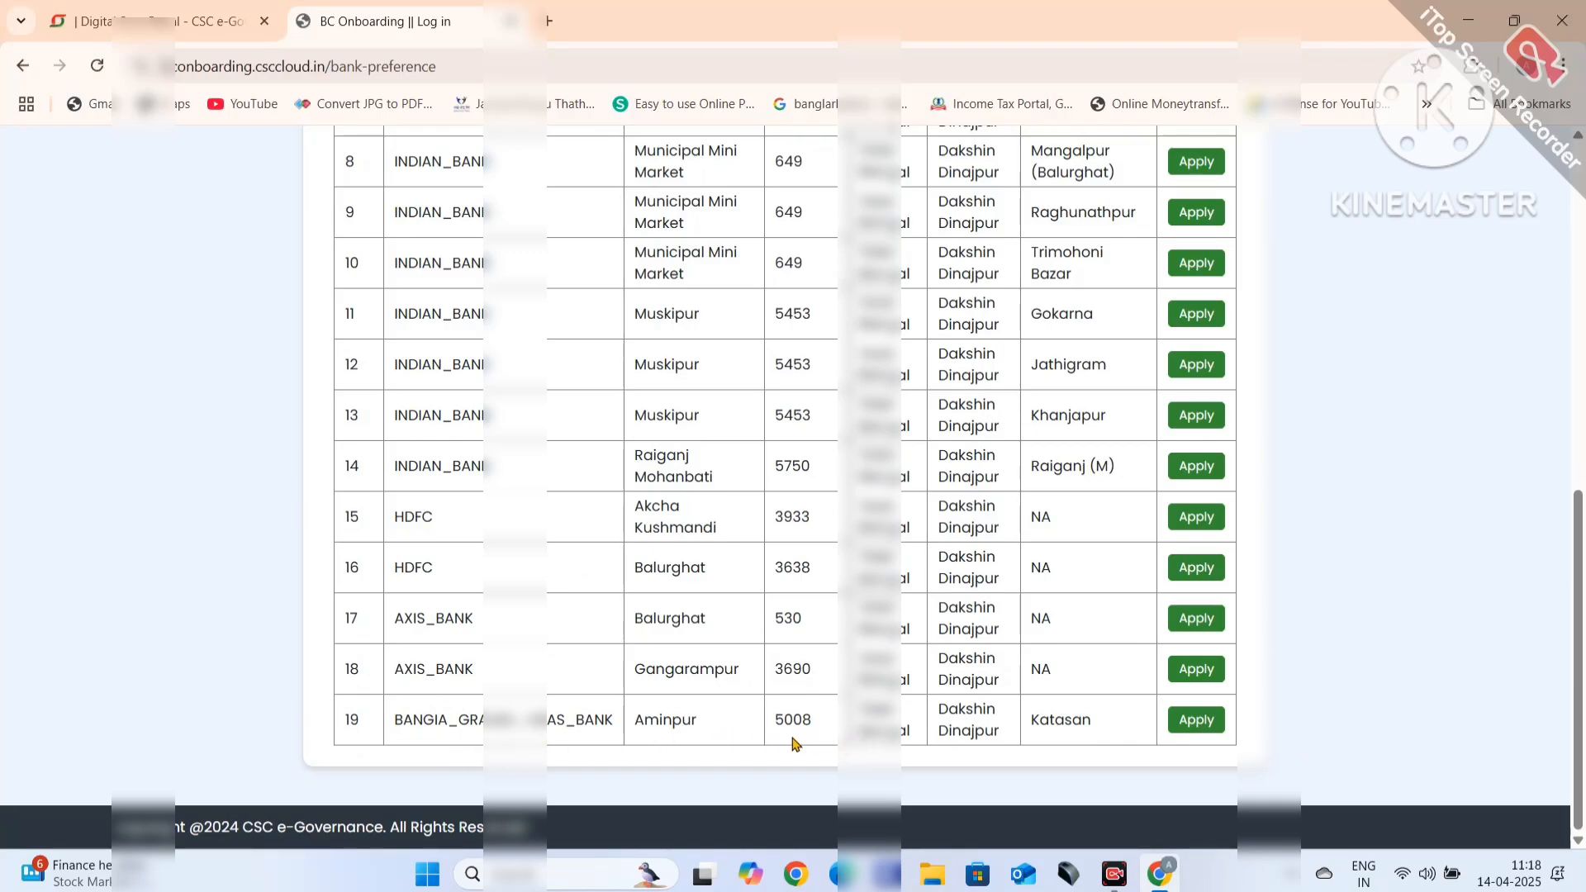
scroll(751, 564, up, 1)
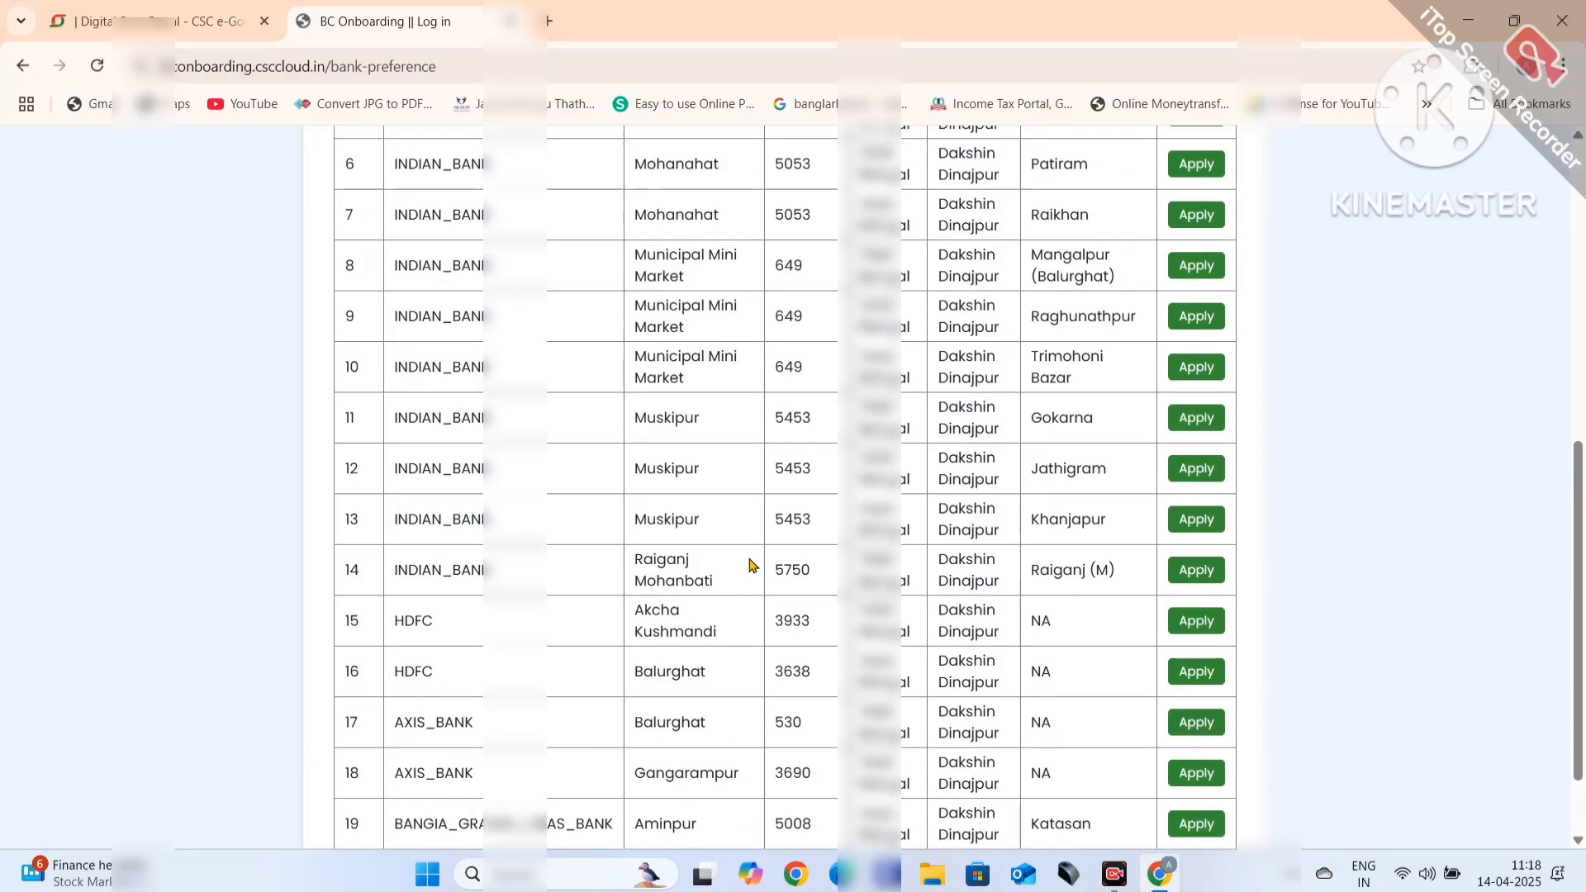
scroll(666, 564, up, 1)
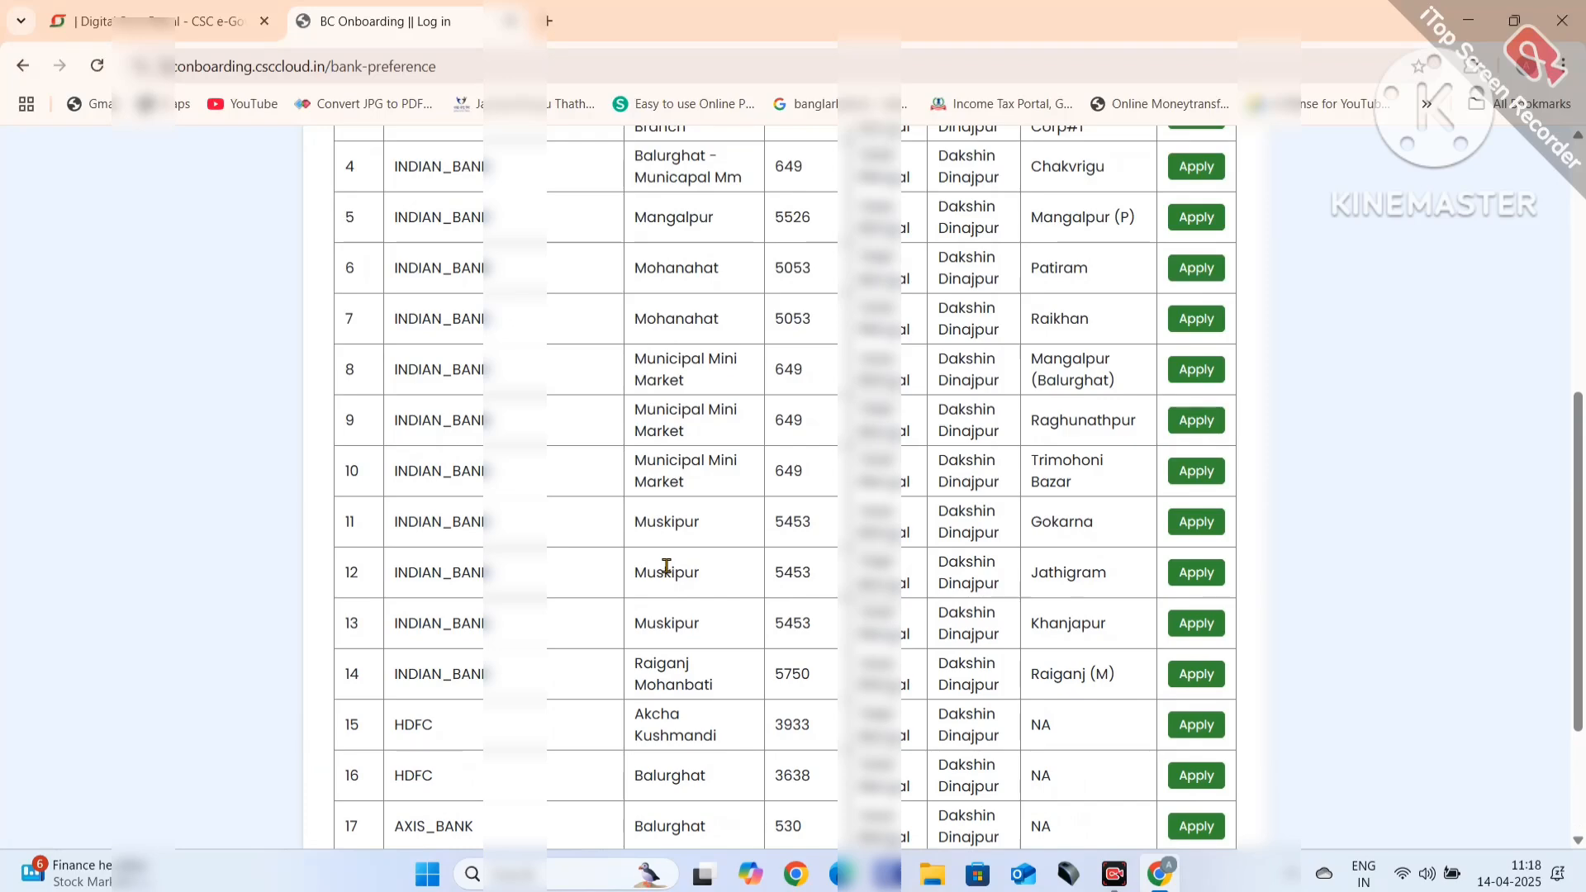
scroll(677, 596, up, 4)
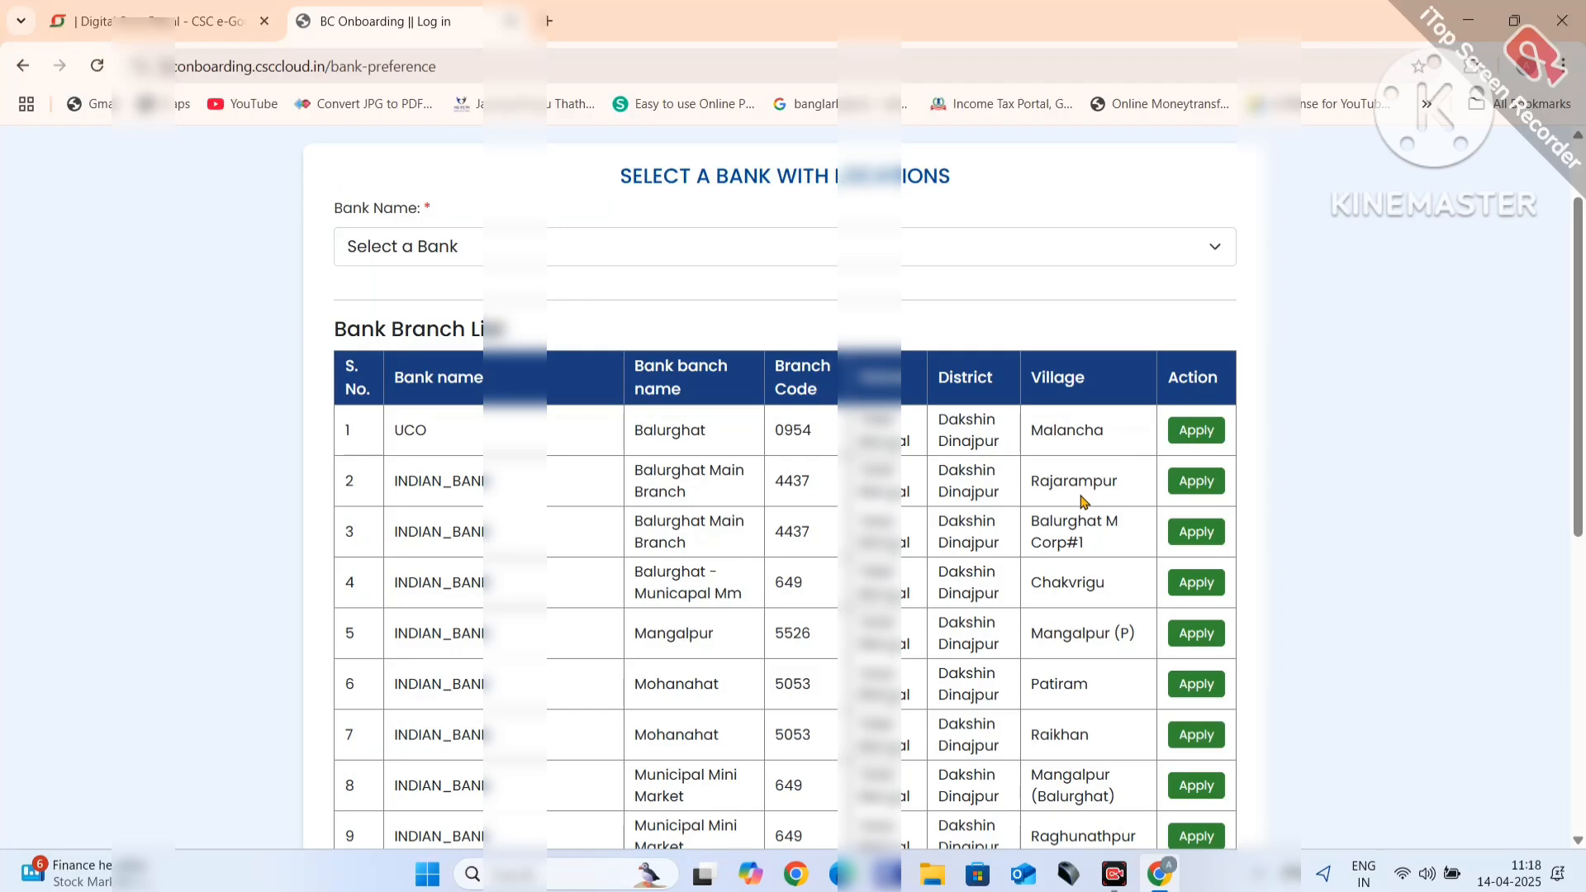
scroll(1084, 495, down, 3)
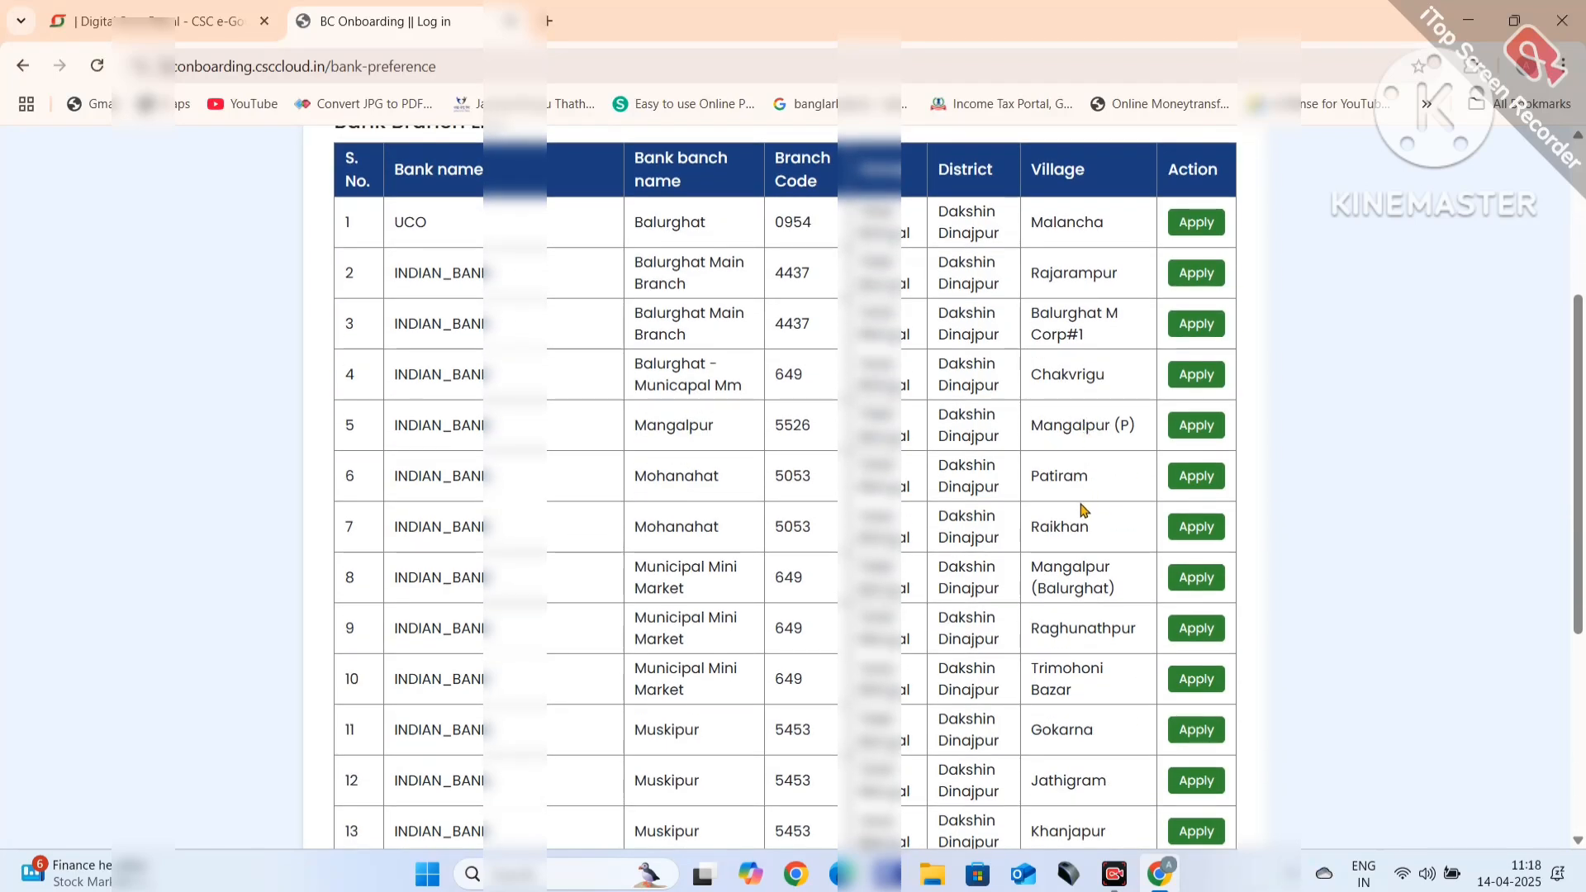
scroll(1073, 537, down, 2)
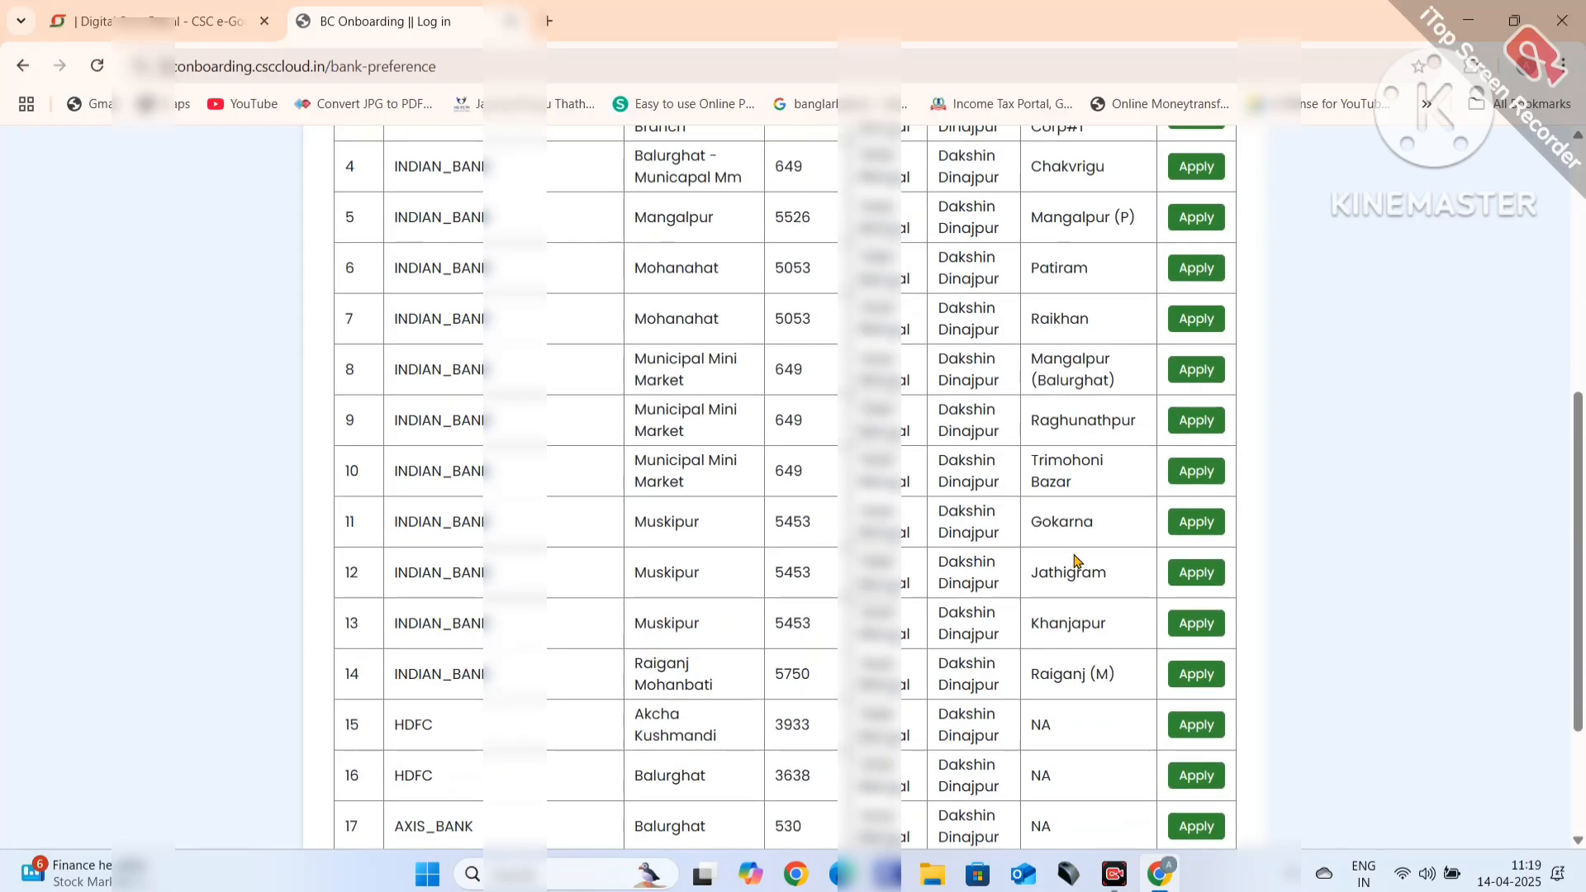
scroll(1041, 569, down, 2)
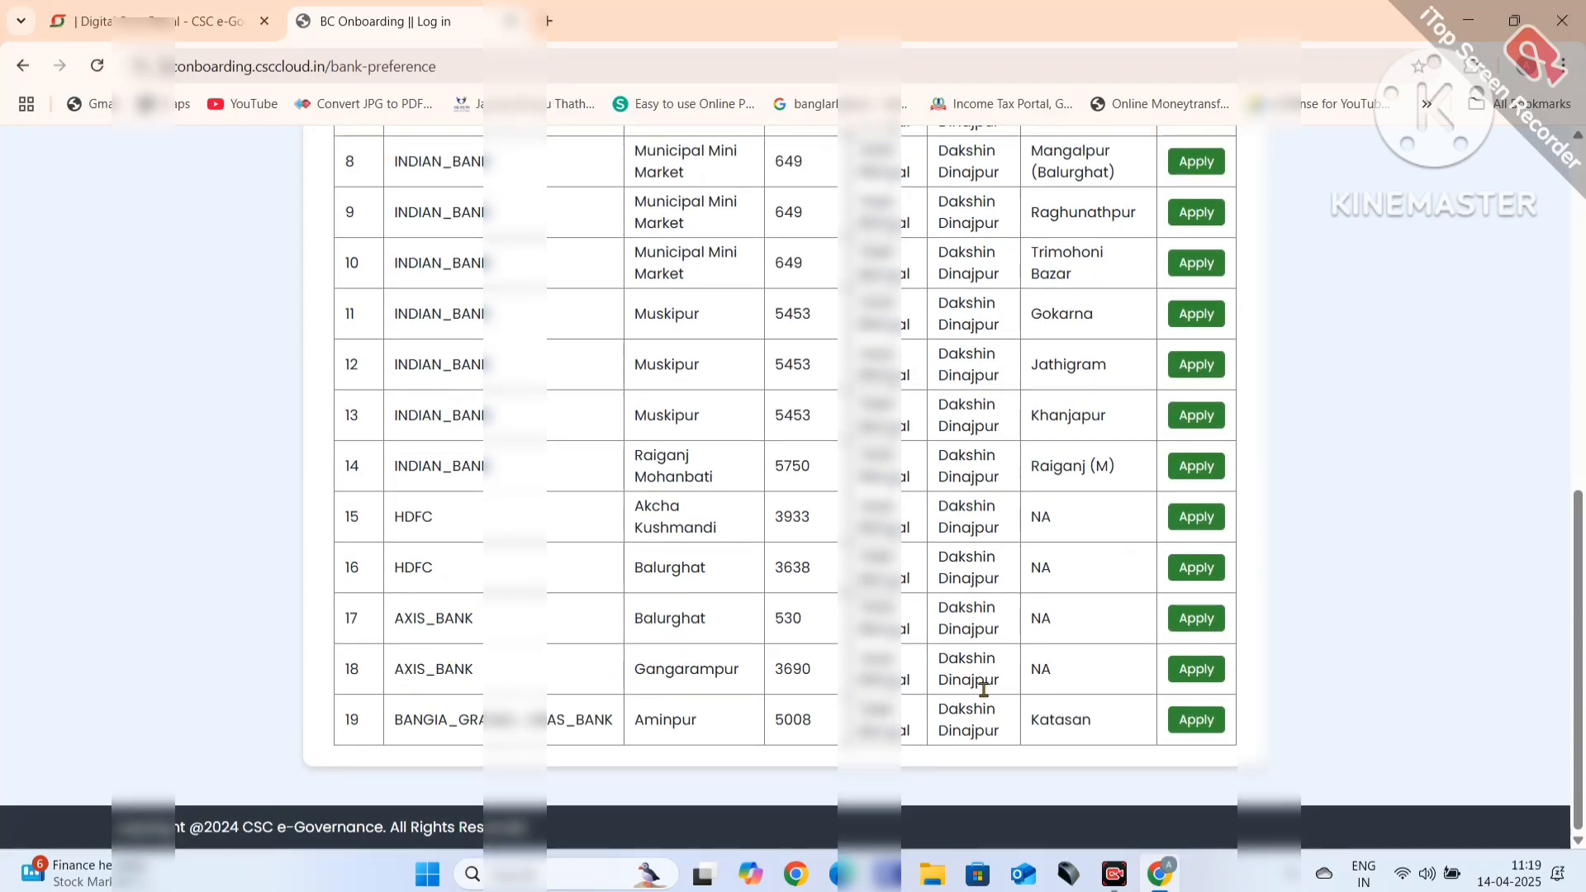
- Apply for the AXIS_BANK Gangarampur branch and look over its BC onboarding registration form
click(1194, 668)
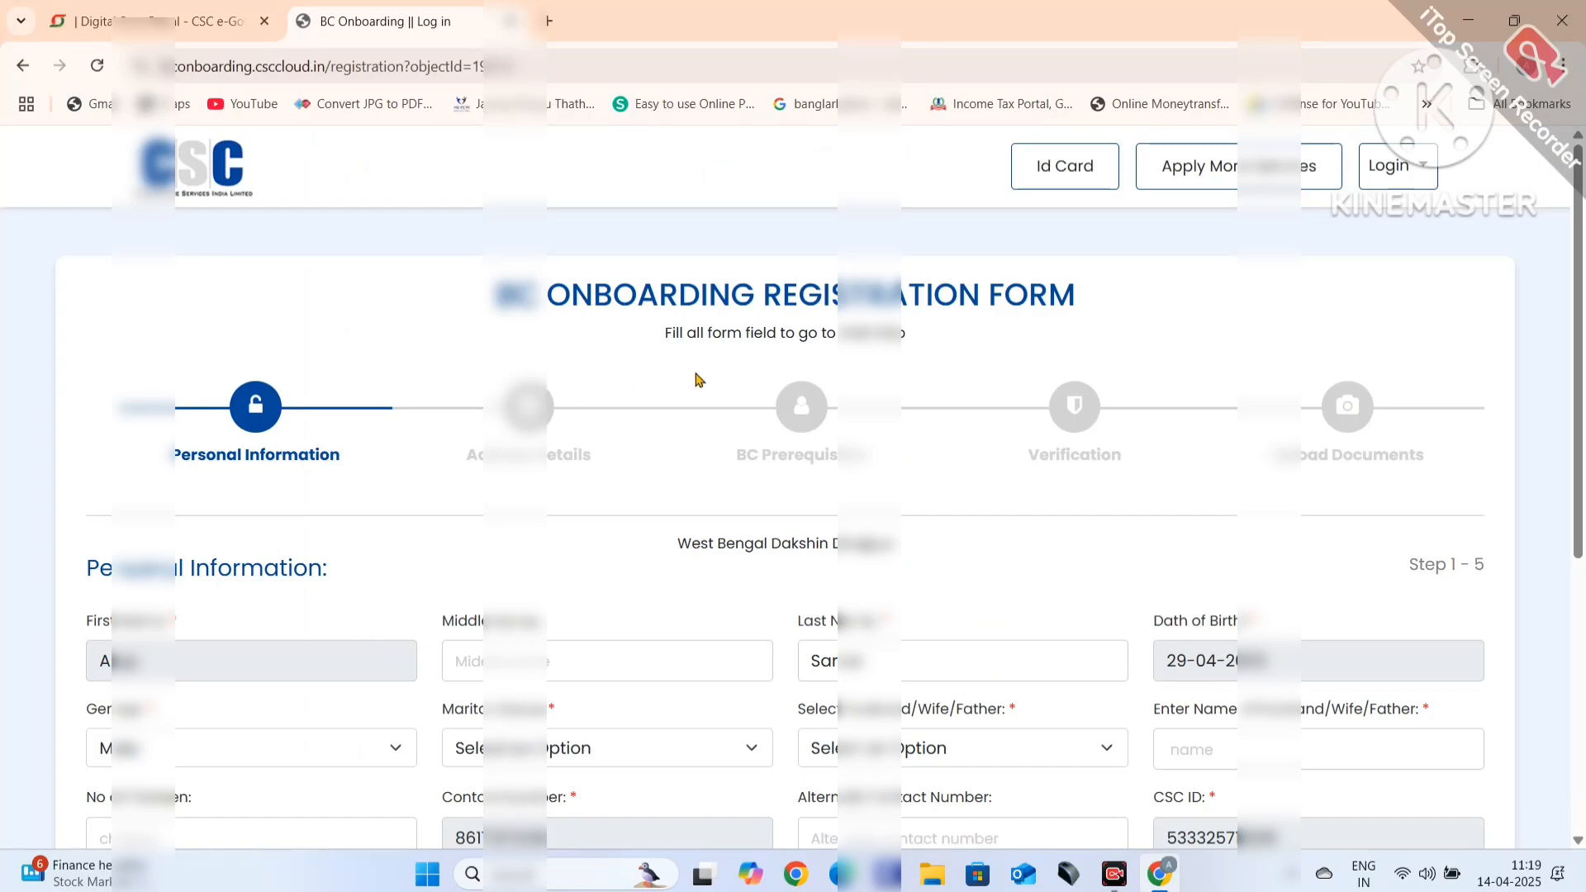
scroll(700, 379, down, 4)
scroll(703, 379, down, 2)
scroll(429, 532, up, 3)
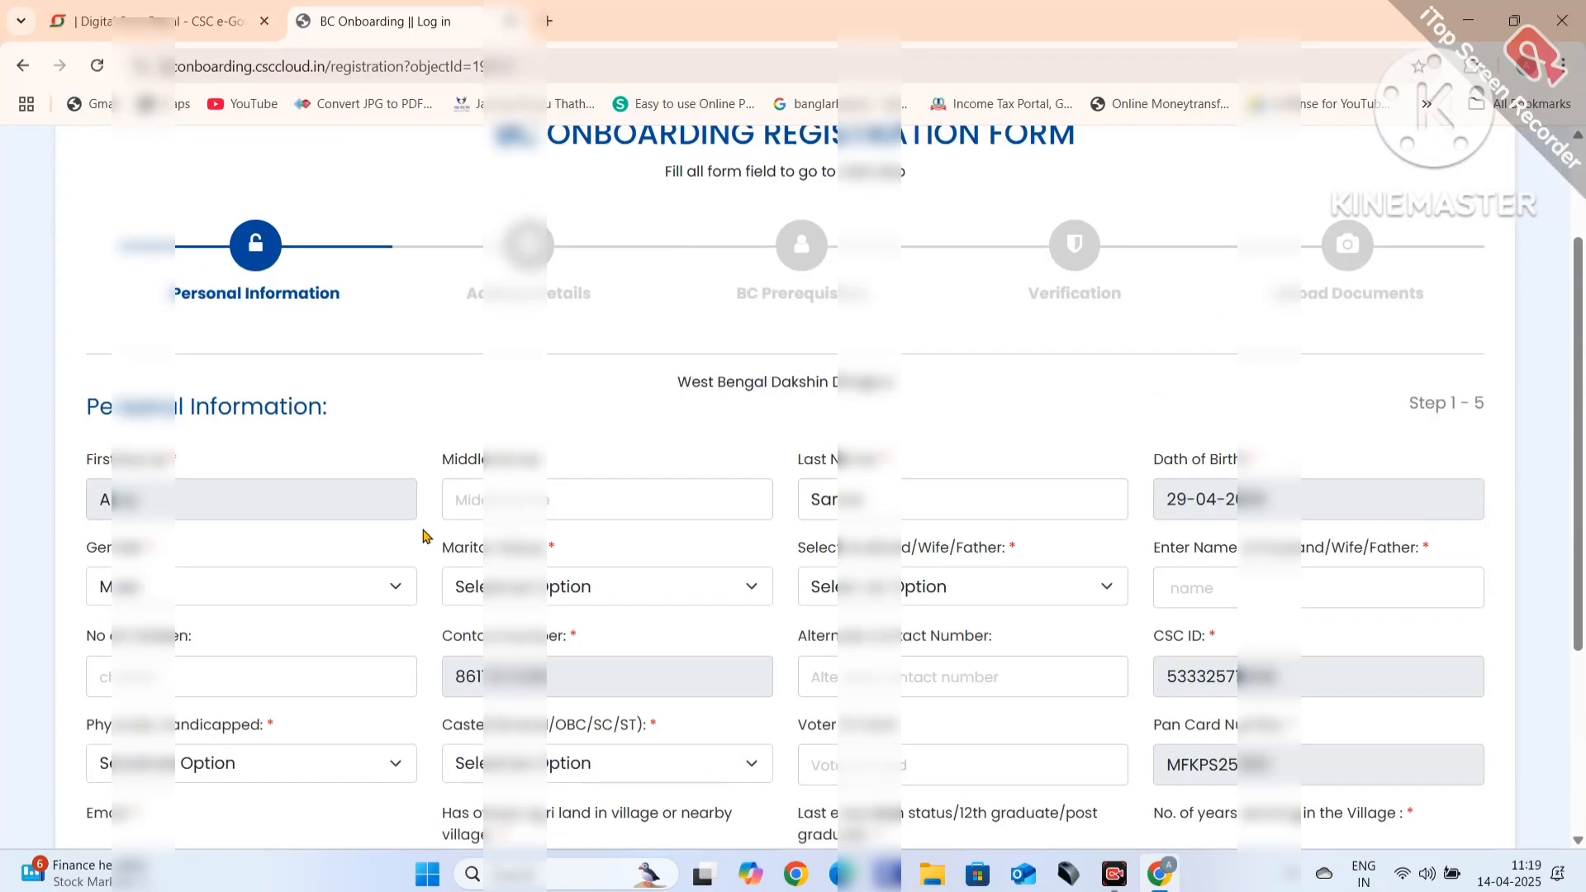
- Set the marital status to Married and the Husband/Wife/Father relation to Father in the personal information
click(619, 505)
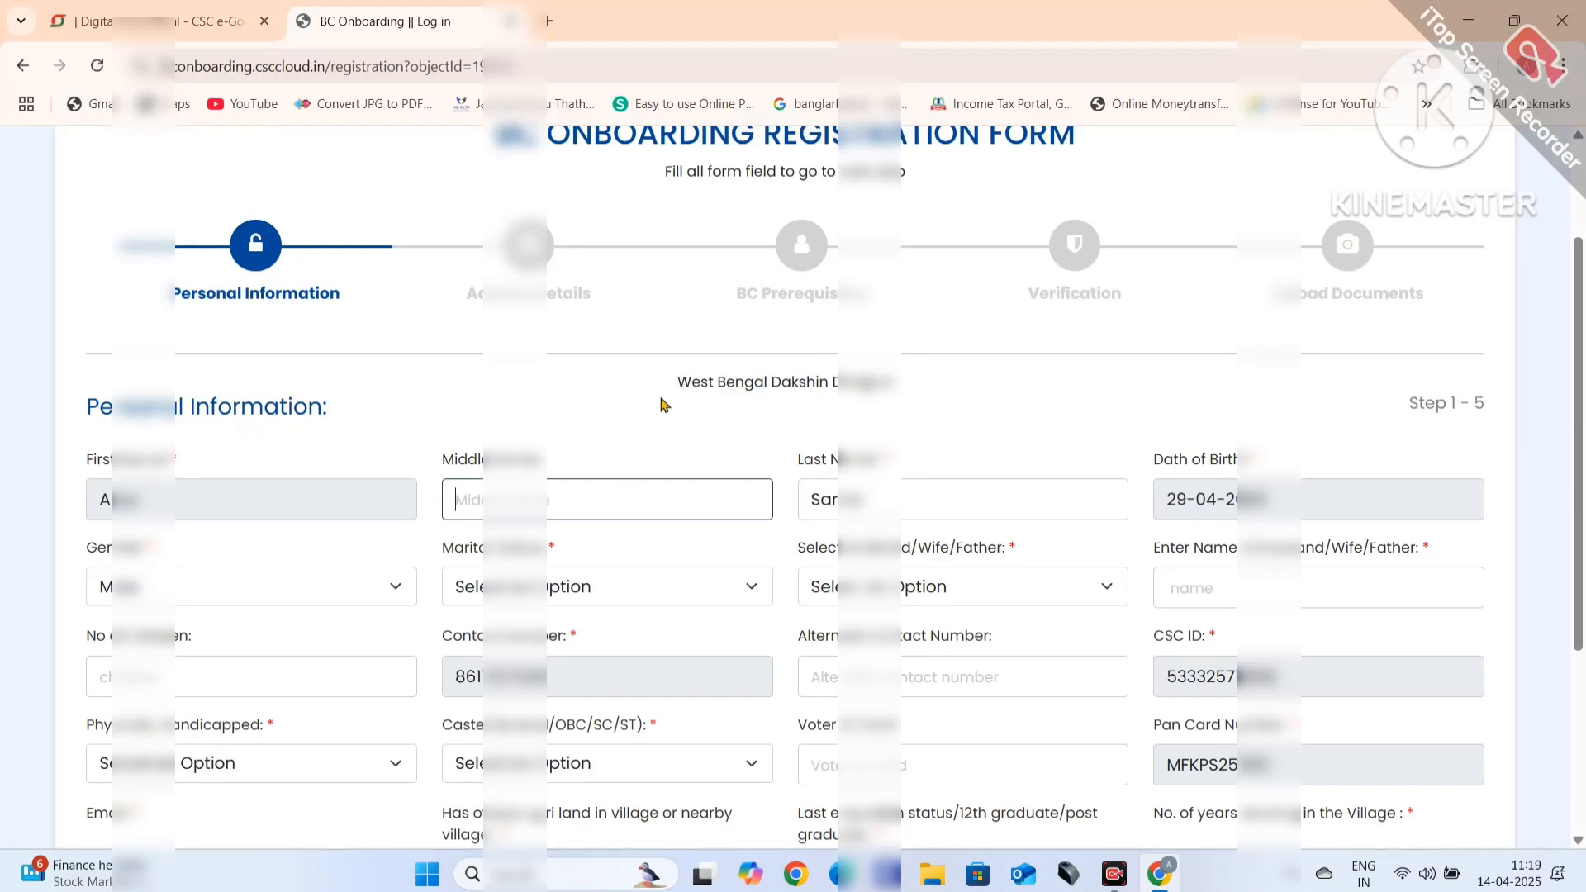
scroll(727, 345, down, 1)
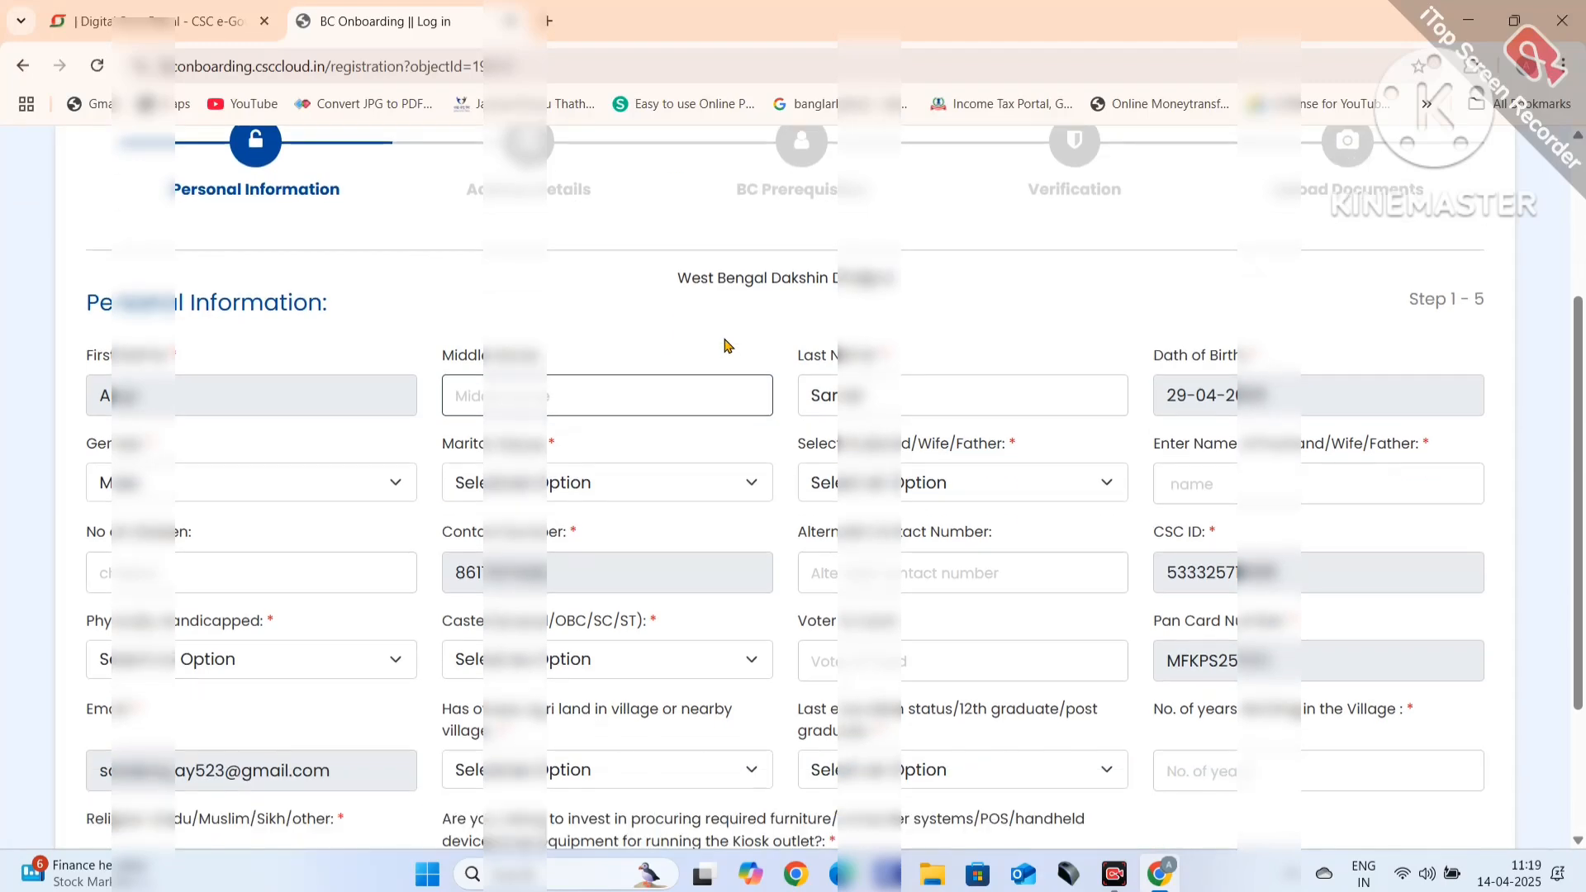
click(603, 489)
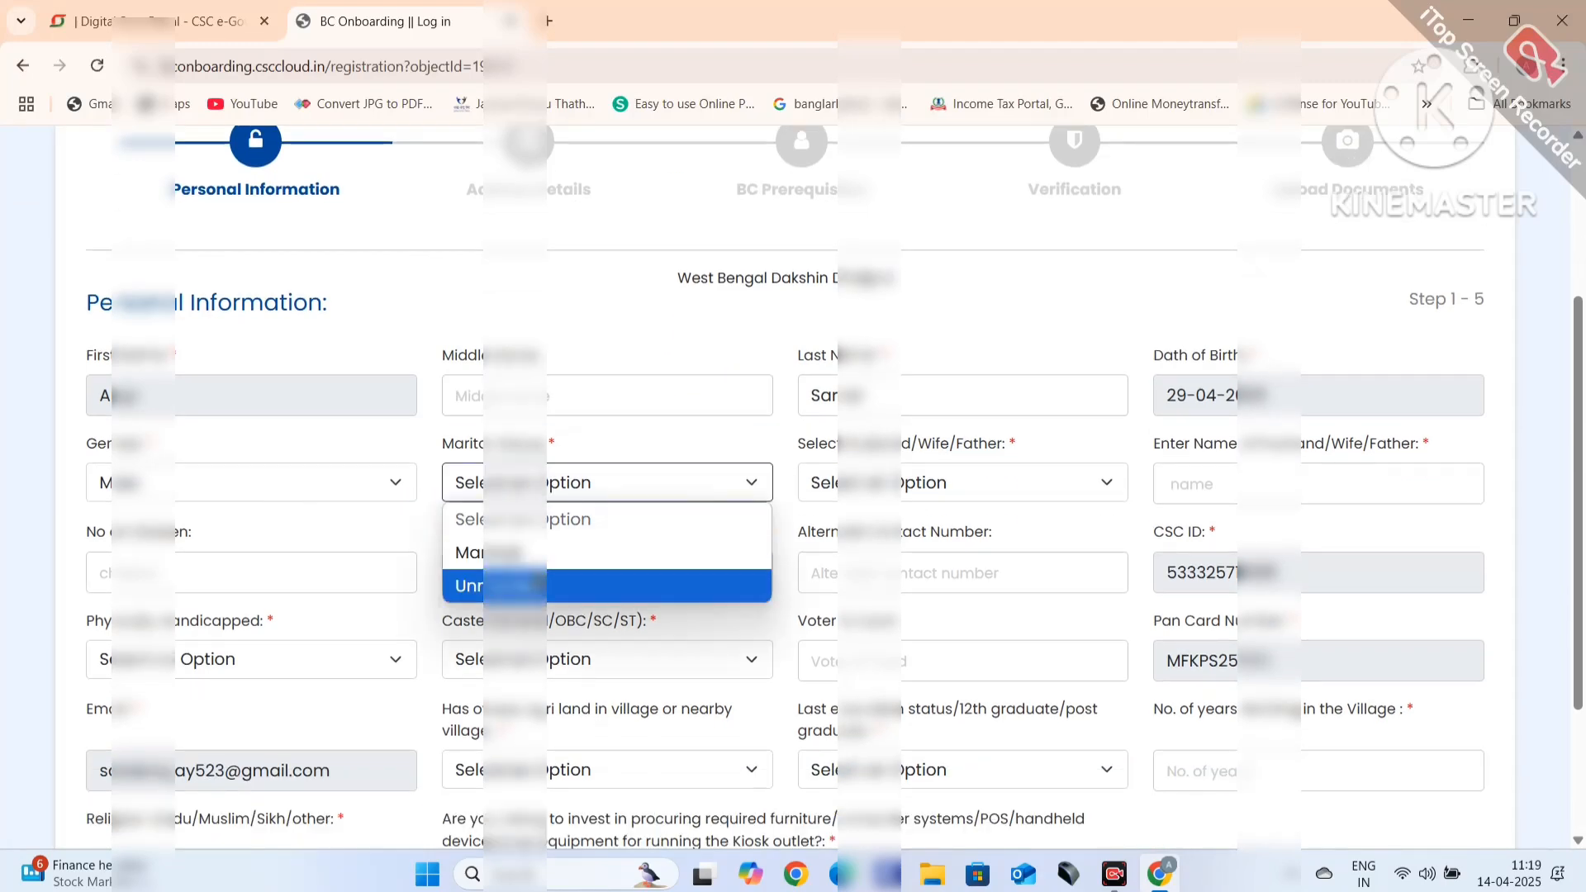
click(547, 552)
click(915, 483)
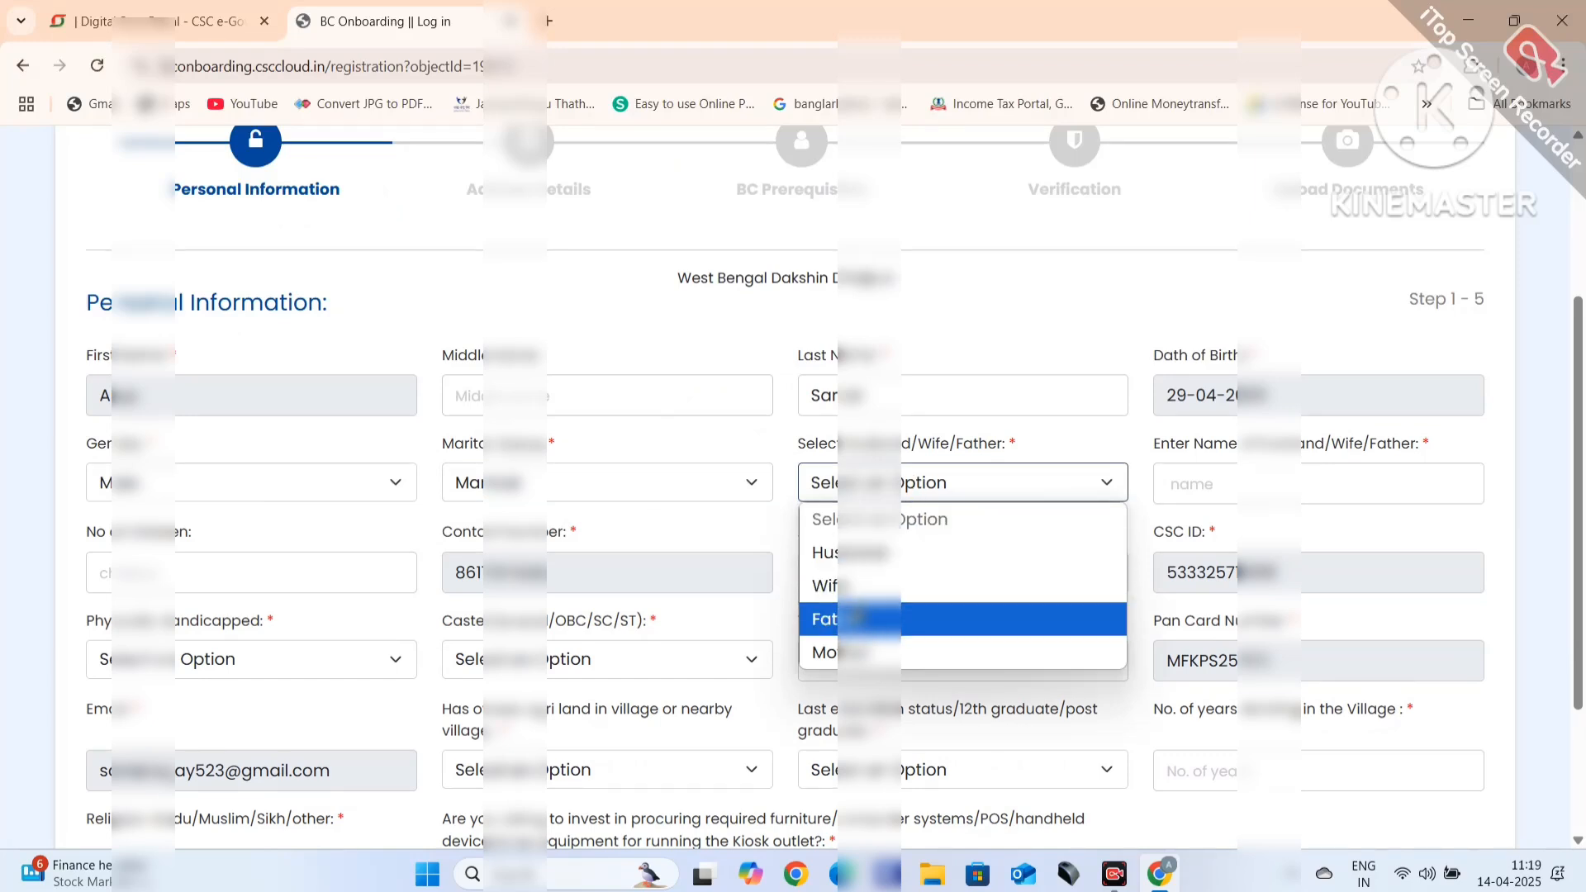
click(909, 619)
click(1221, 480)
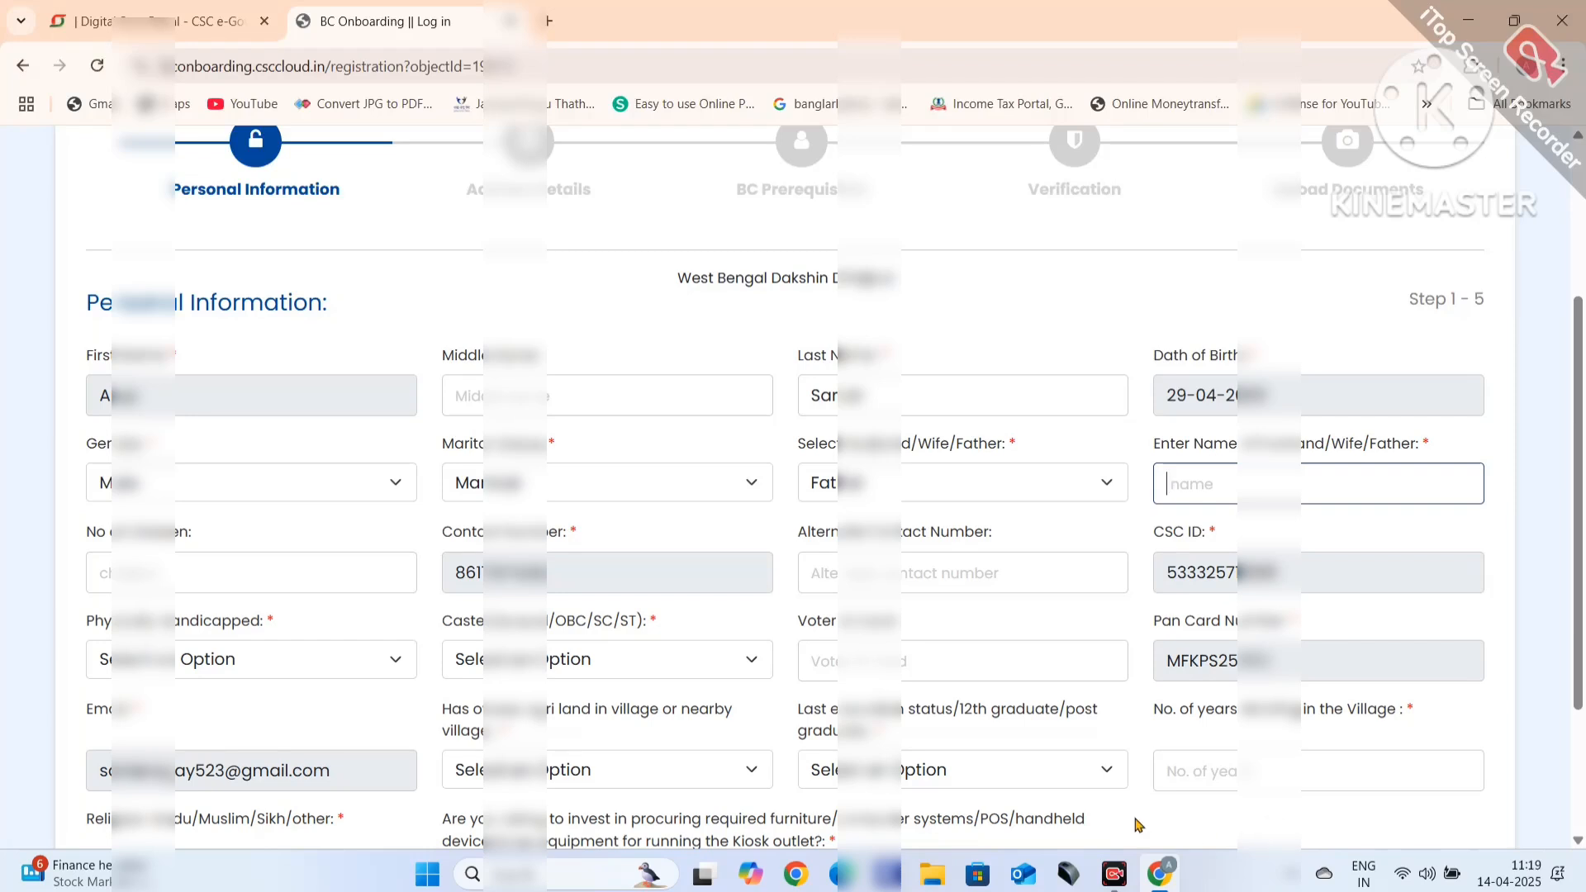
click(259, 587)
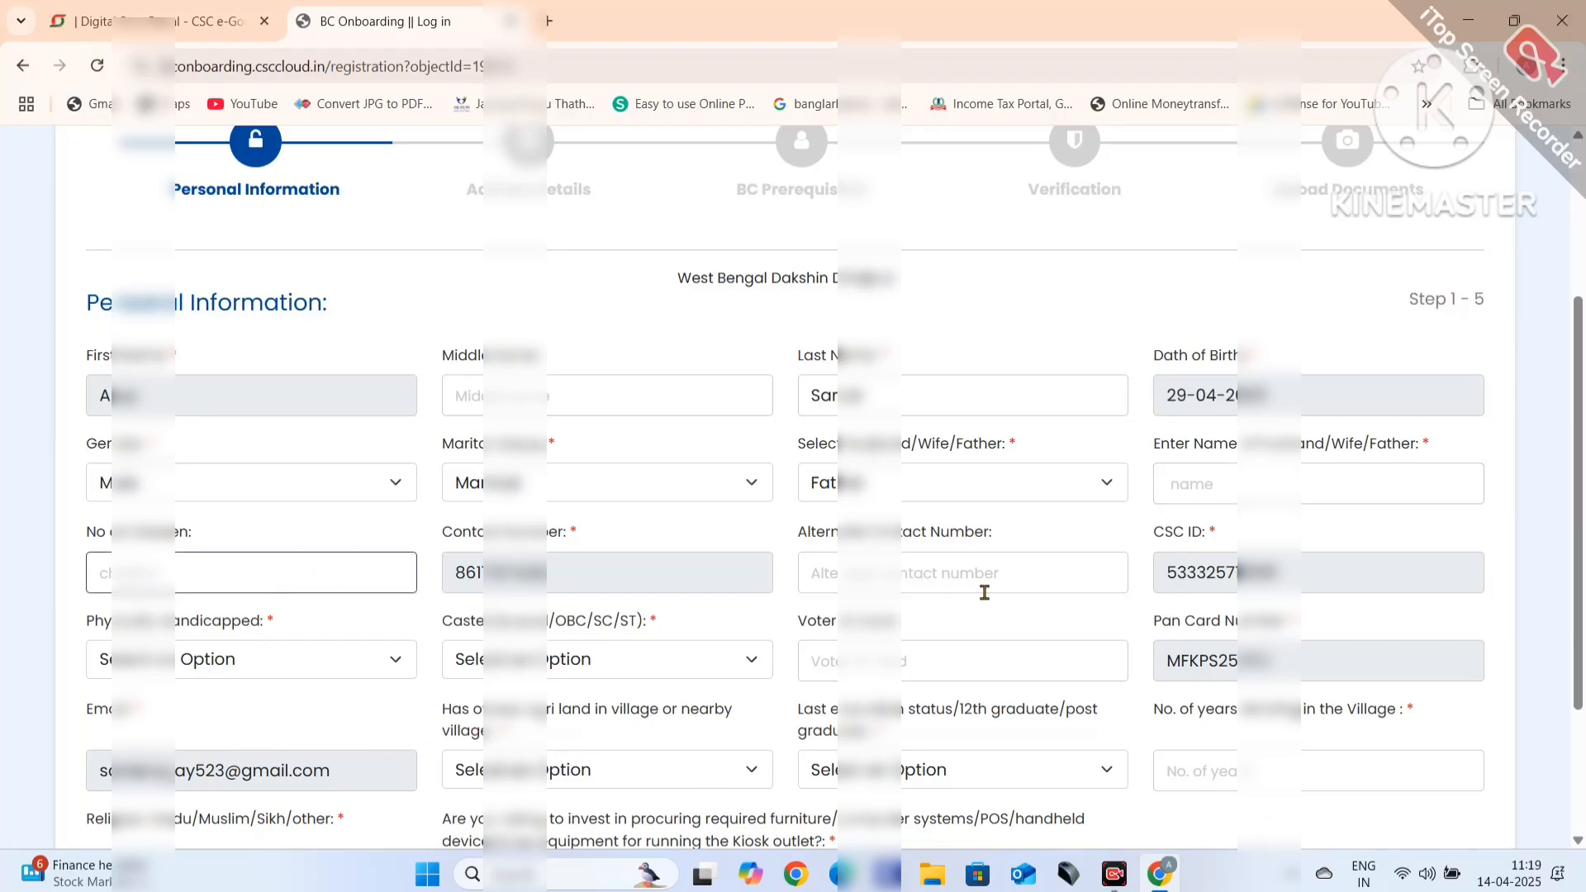
- Set Physically Handicapped to No and the caste to SC
scroll(974, 571, down, 1)
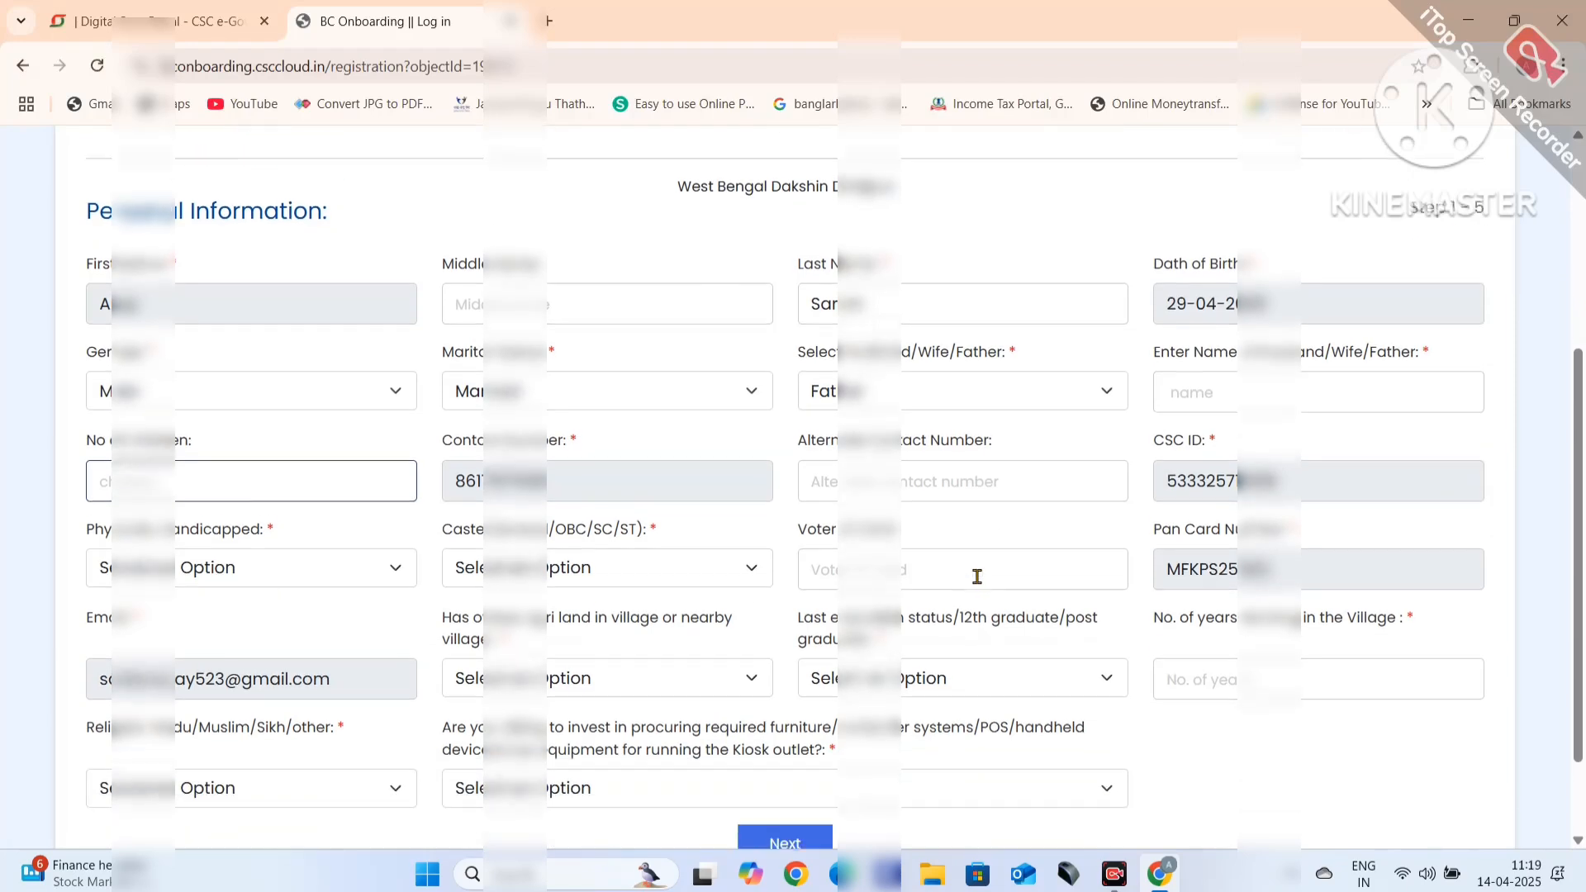
click(341, 569)
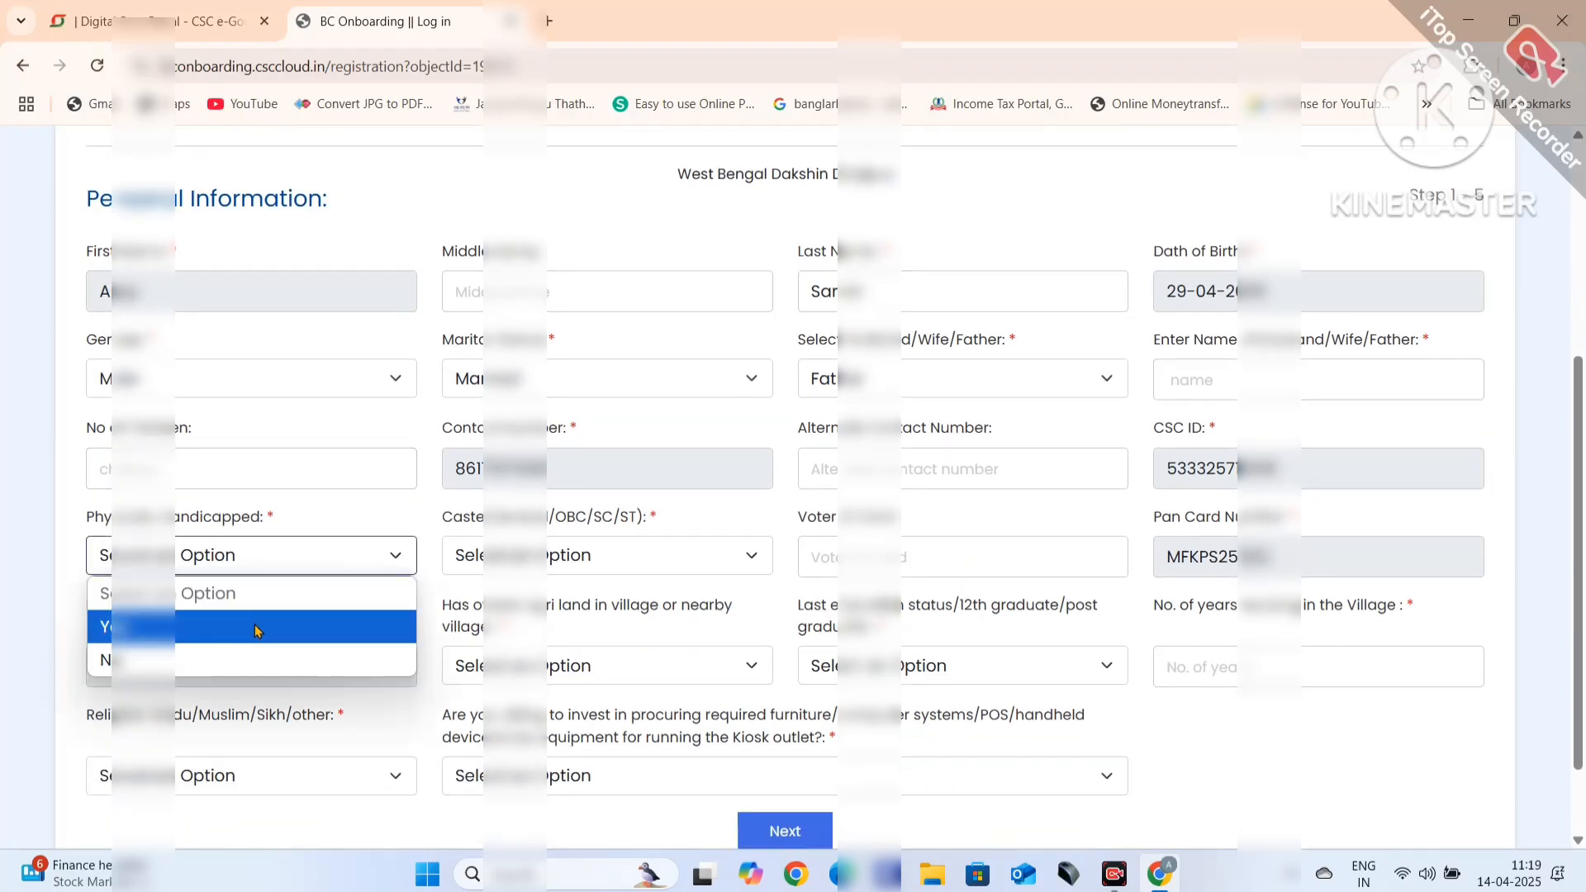
click(223, 658)
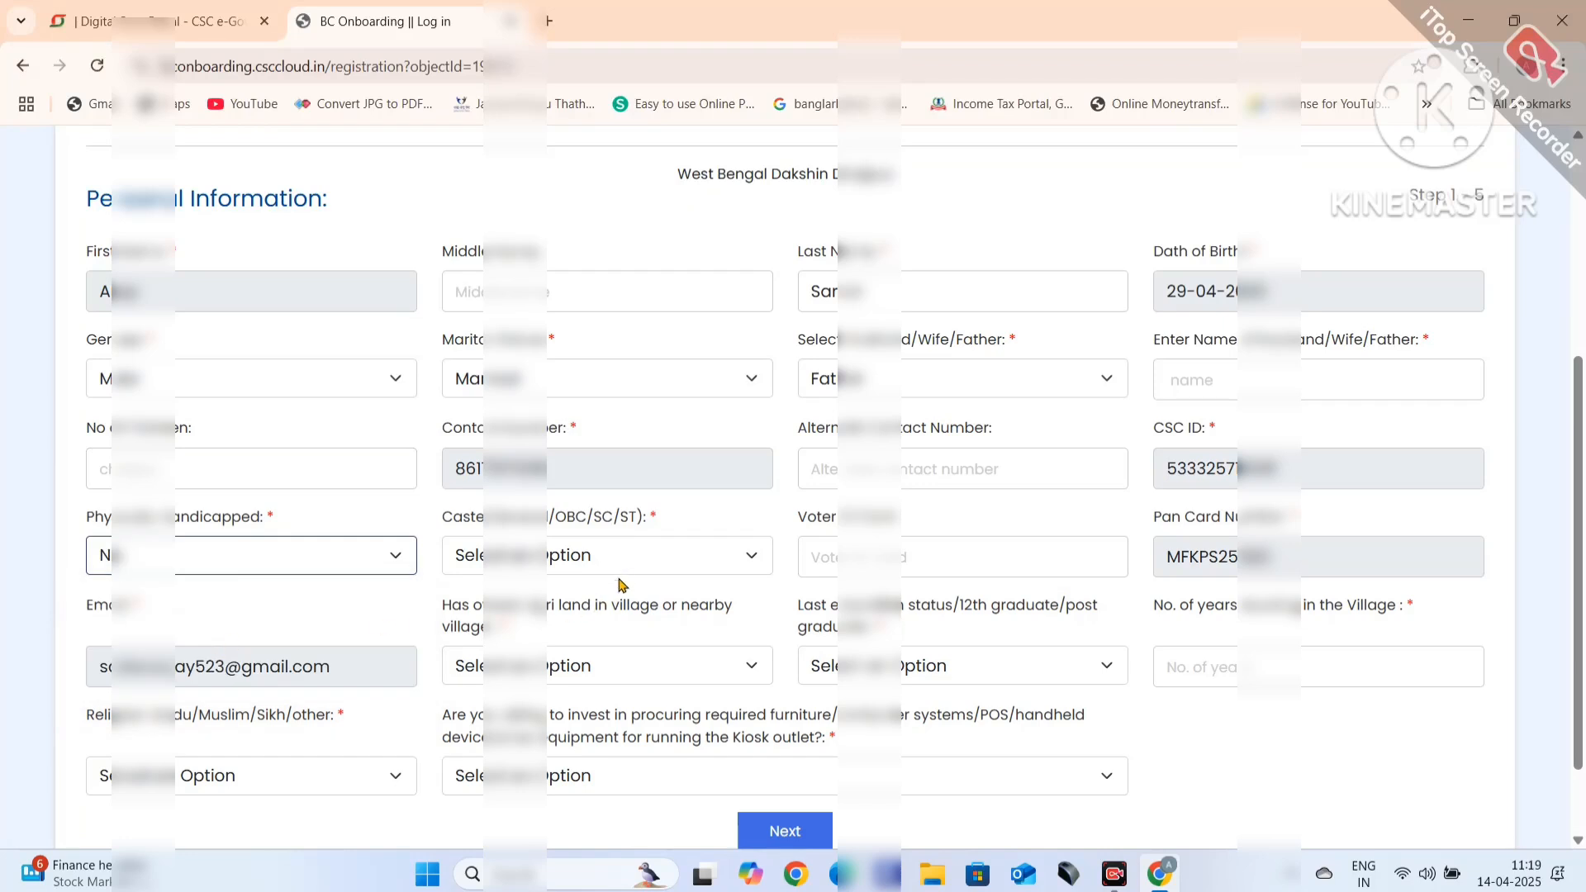
click(621, 570)
click(532, 694)
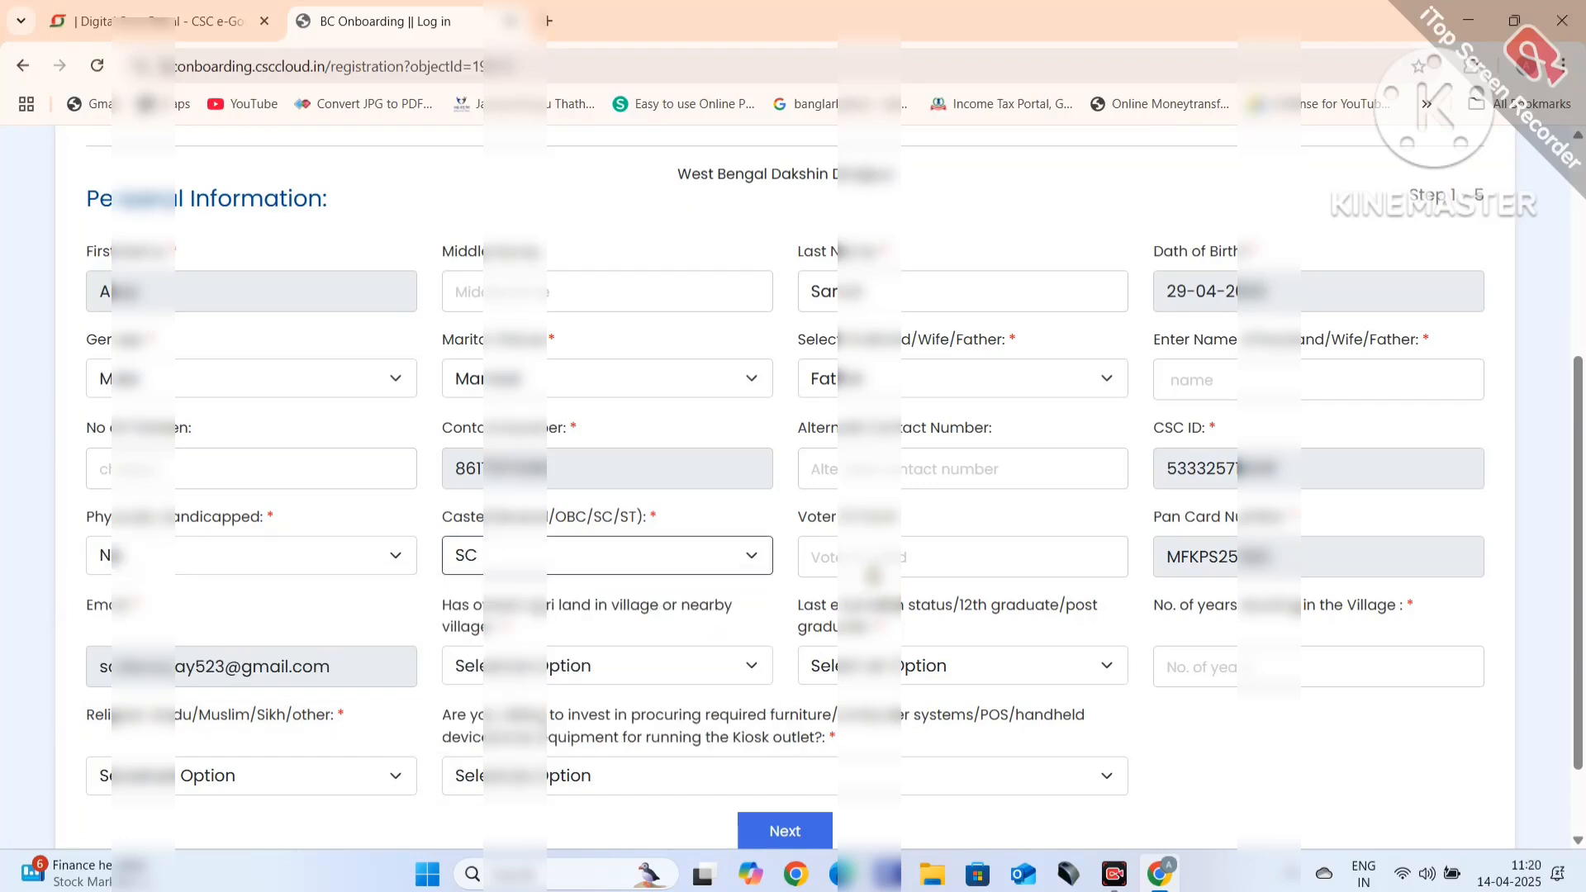
- Set agricultural land ownership in the village to Yes and the last education status to 12th
click(621, 675)
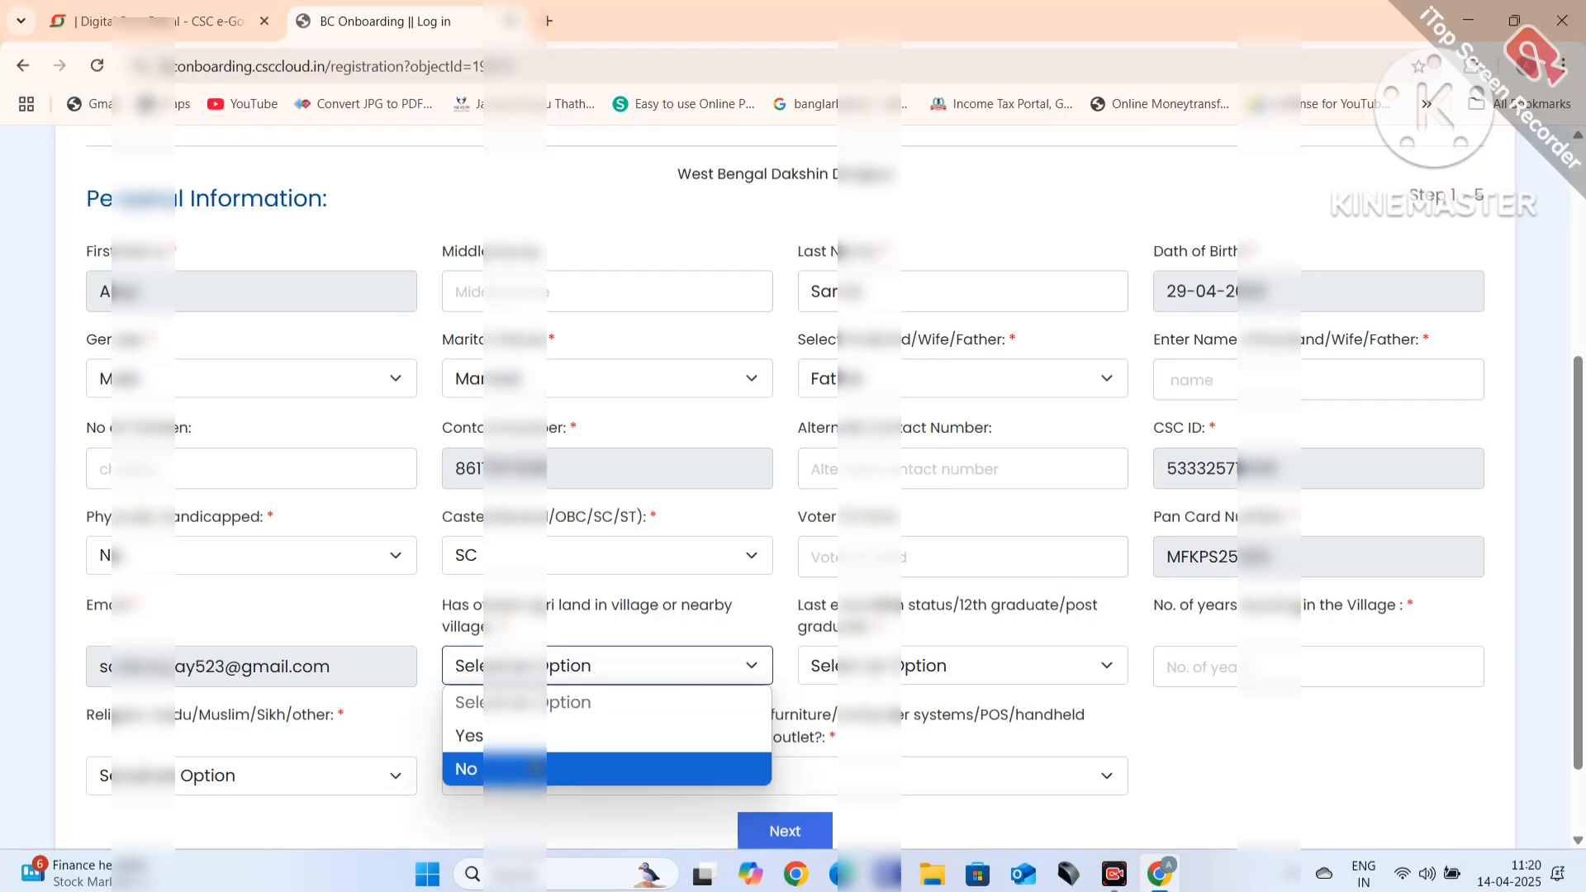
click(580, 738)
scroll(995, 619, down, 1)
scroll(995, 619, down, 1)
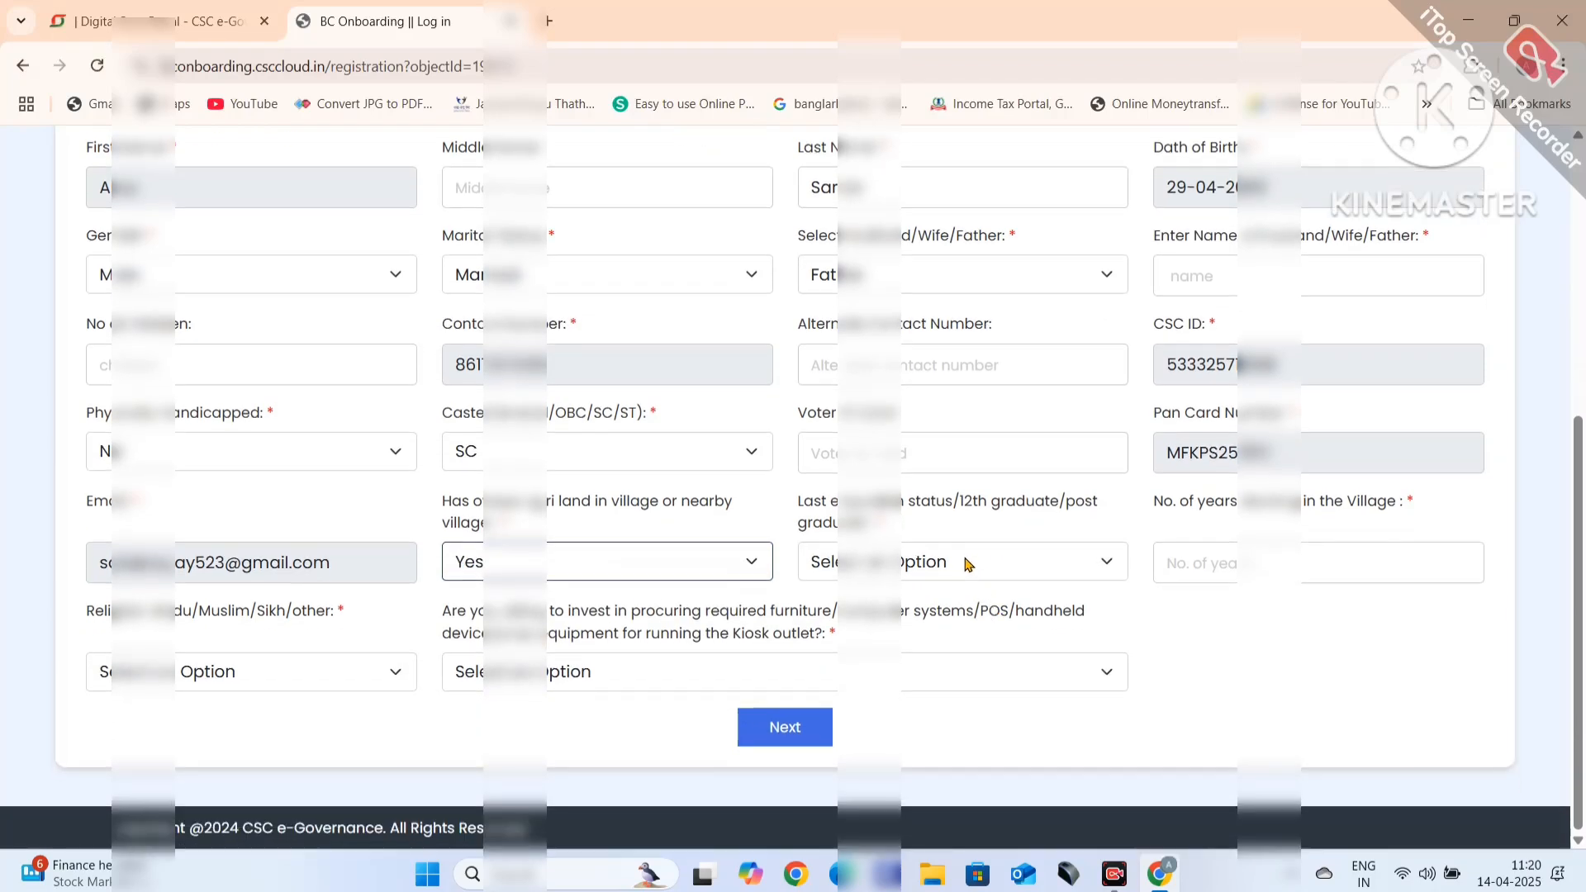
click(963, 561)
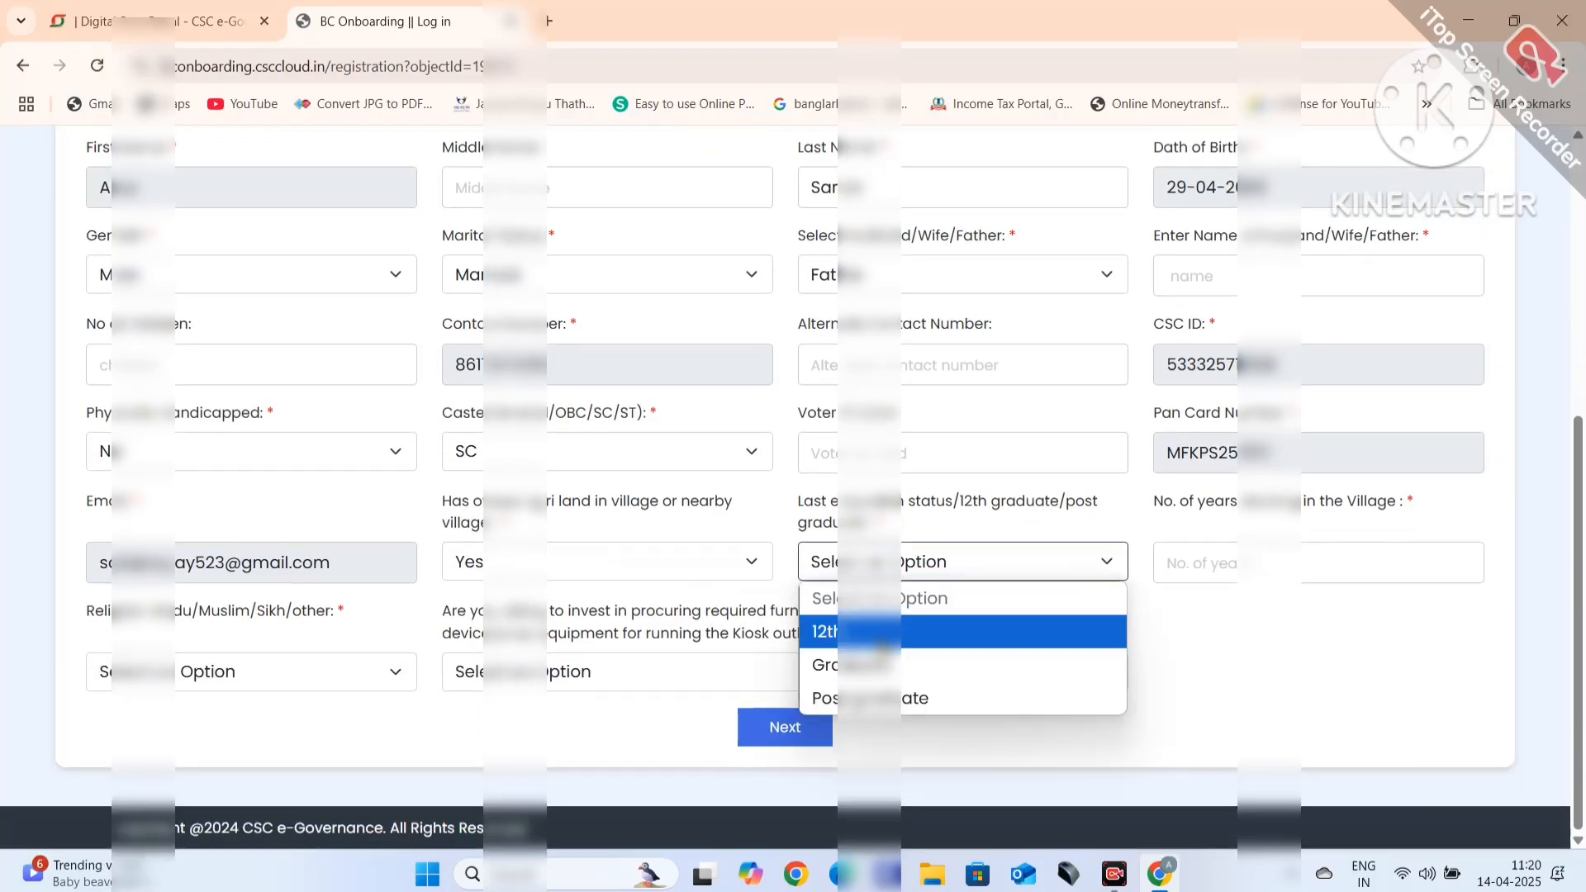
click(880, 636)
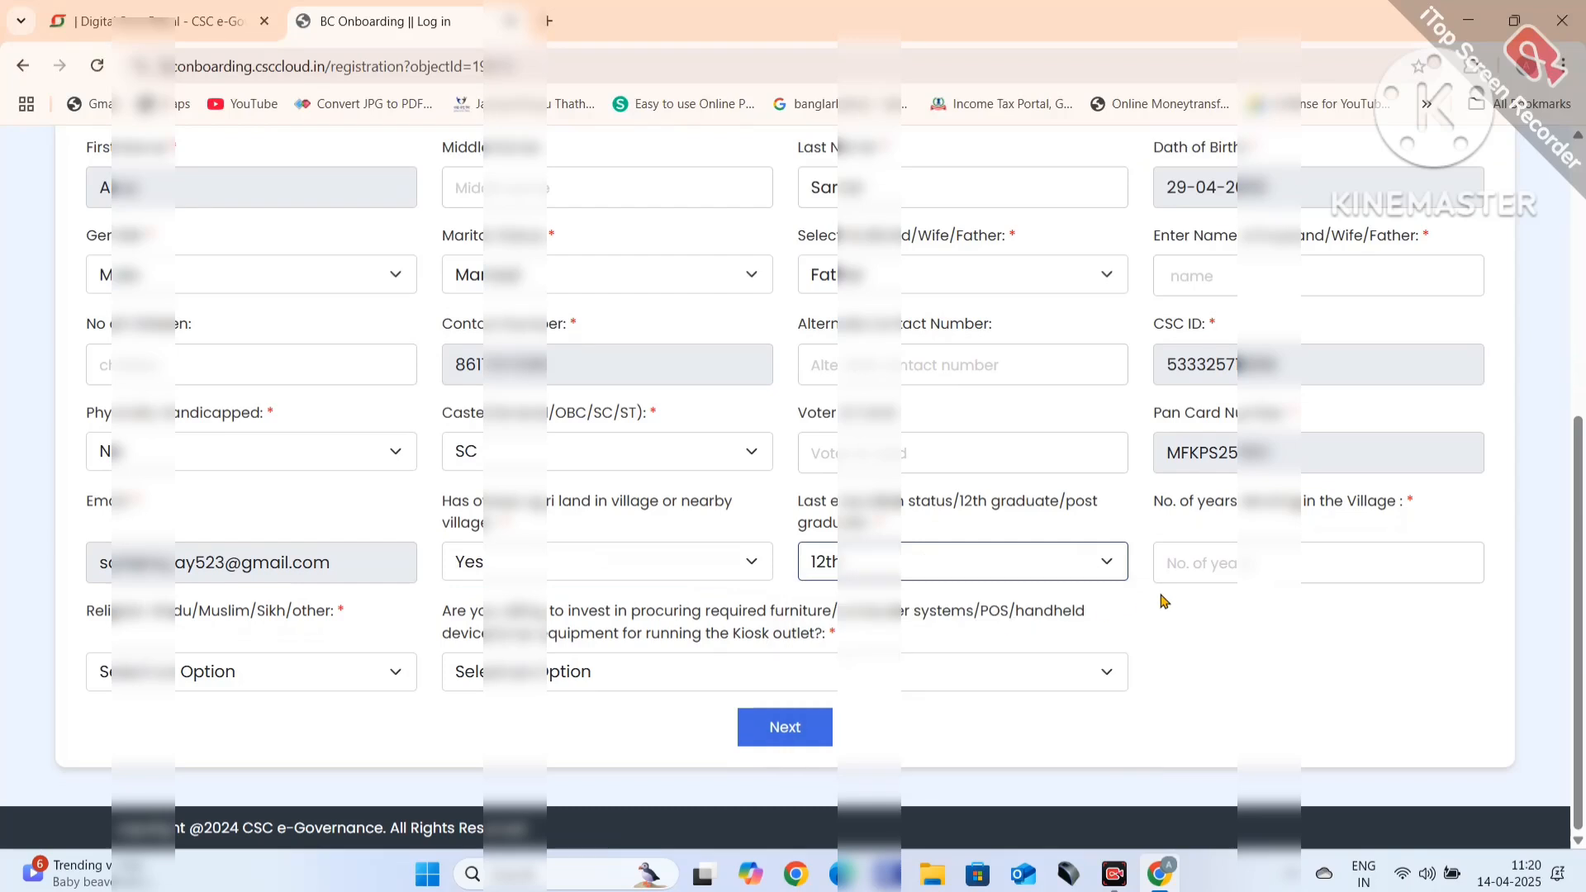
- Set the religion to Hindu and the willingness to invest in kiosk outlet equipment to Yes
click(167, 679)
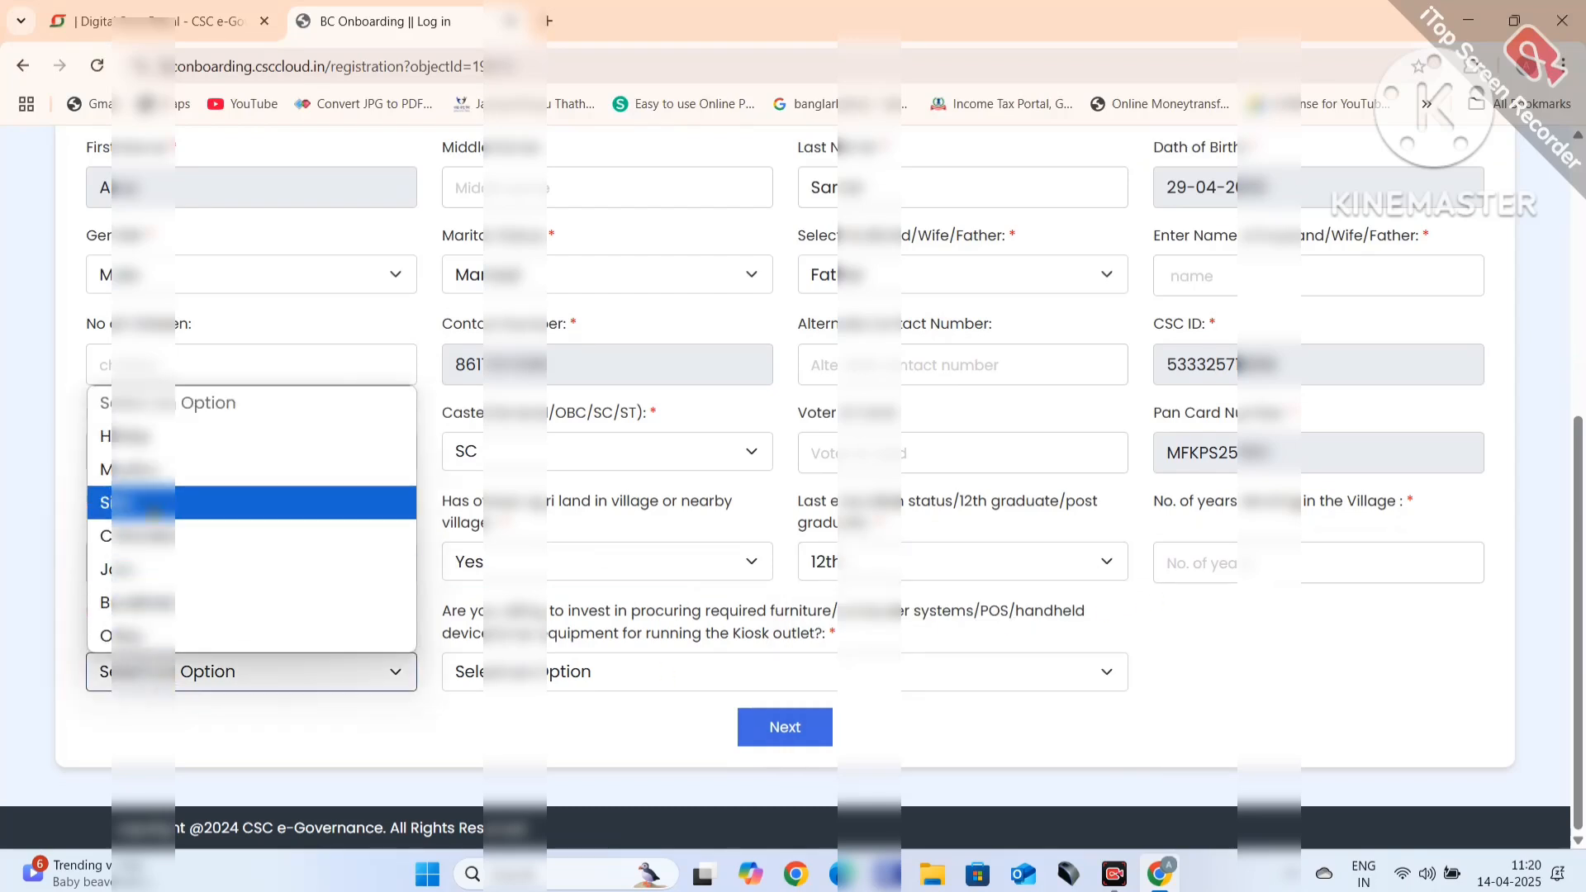
click(140, 436)
click(548, 686)
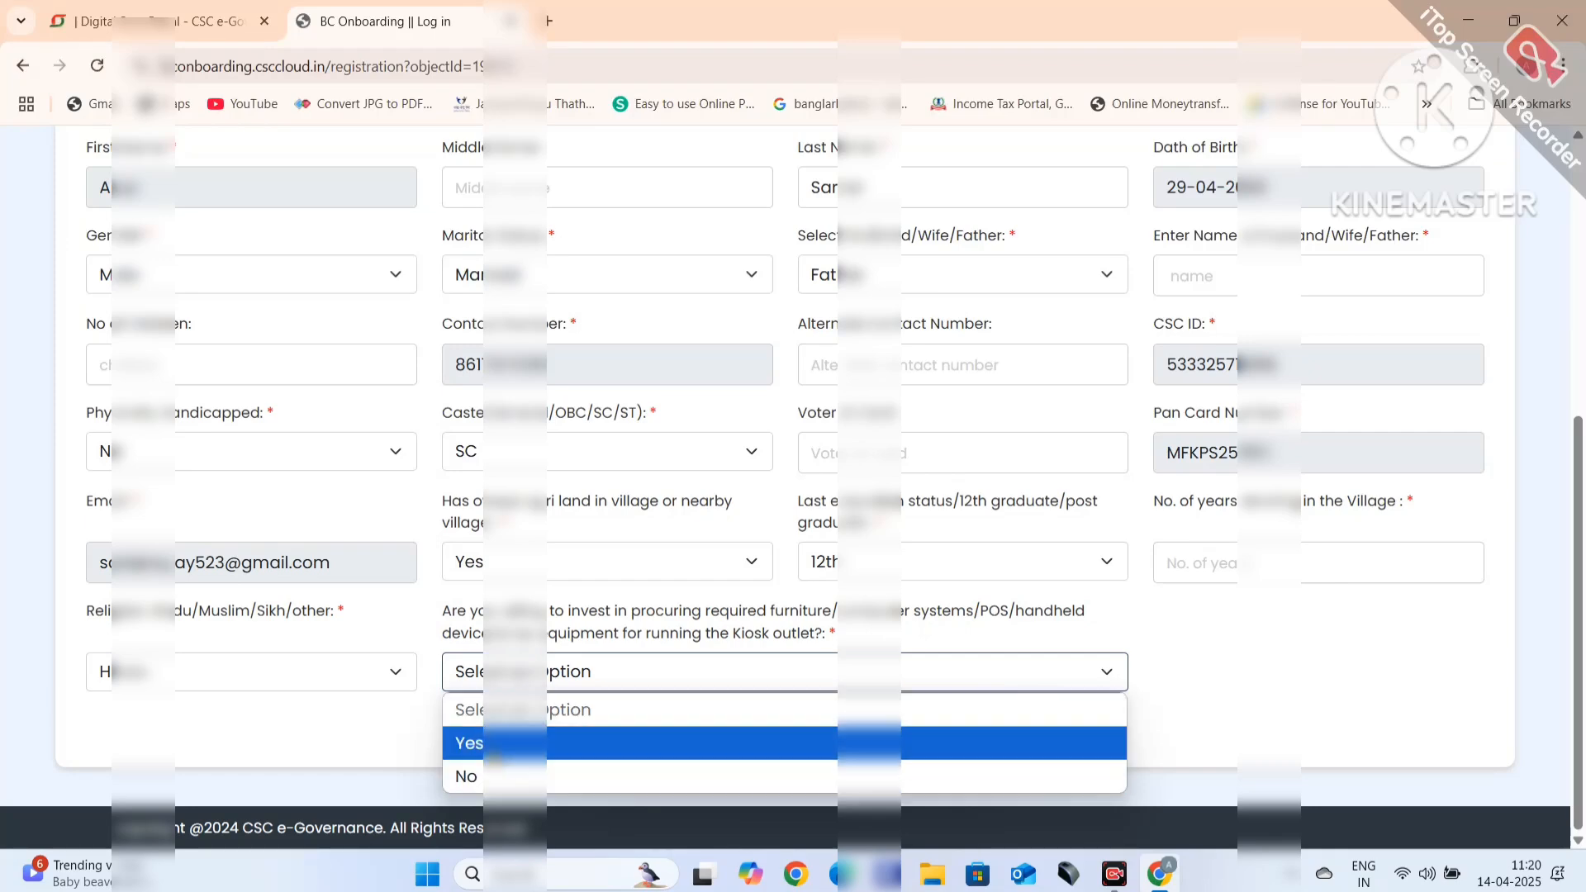
click(498, 748)
- Complete the remaining personal information, with 1 child and 1 year in the village, and continue to the address details
click(772, 720)
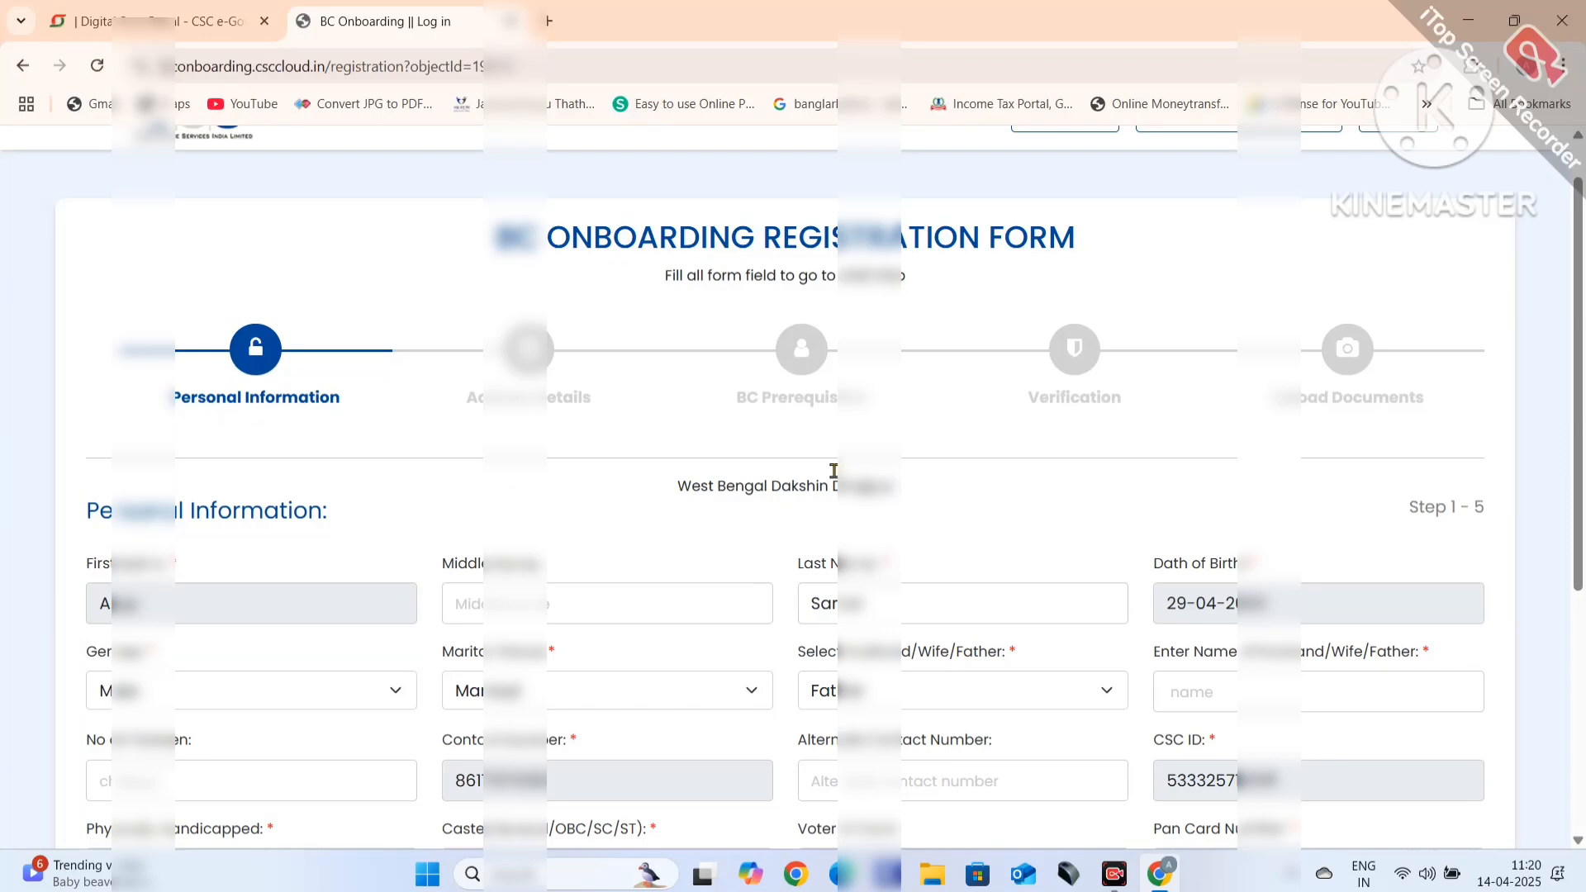
scroll(832, 471, down, 2)
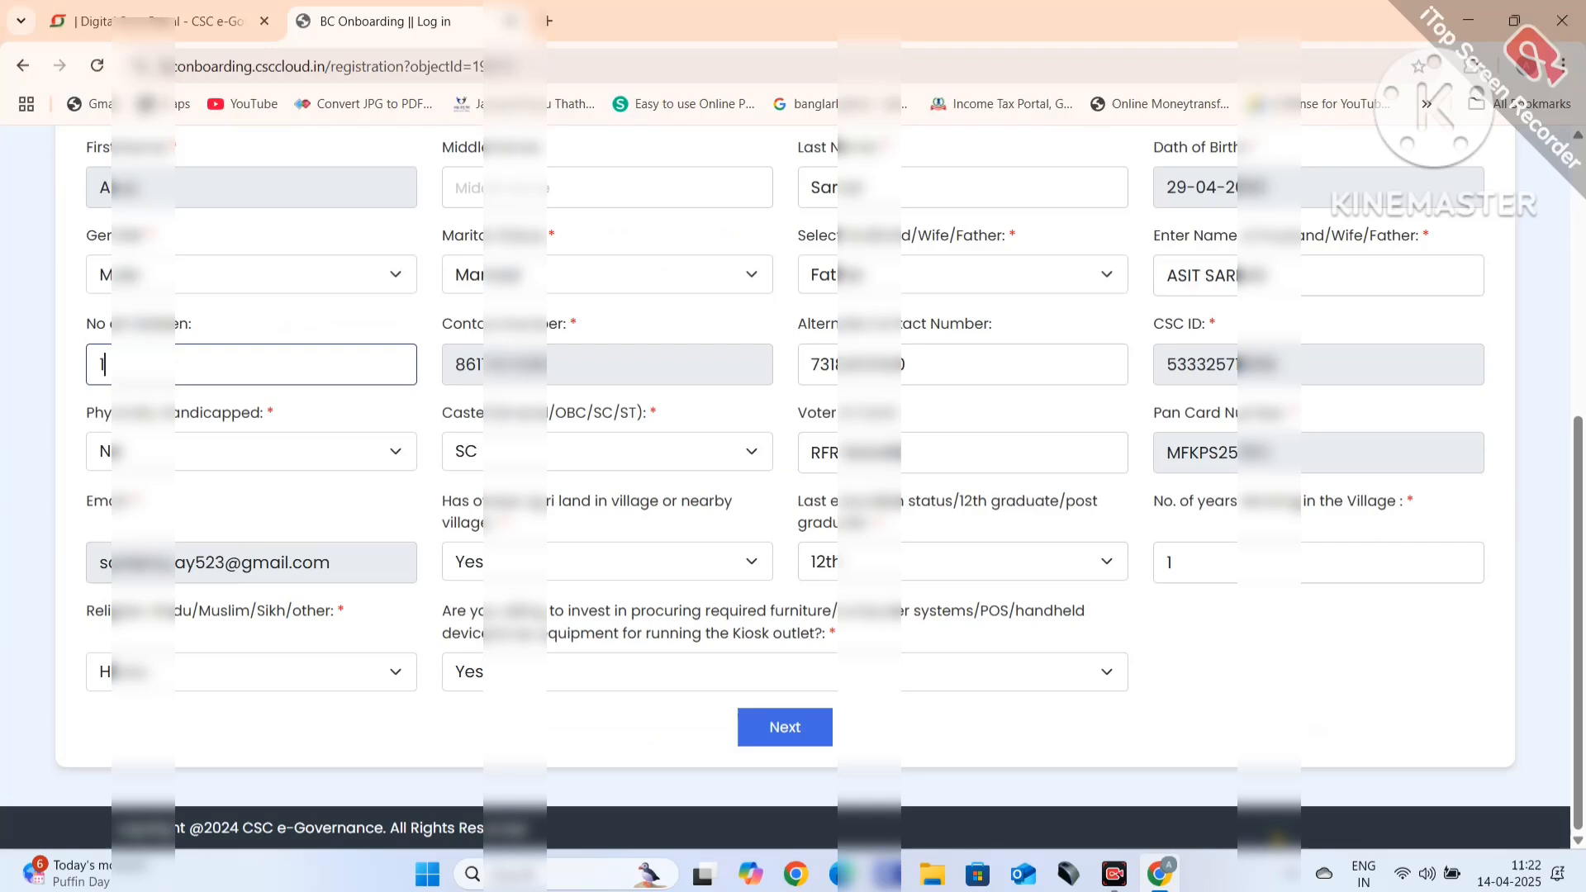
scroll(1051, 647, up, 4)
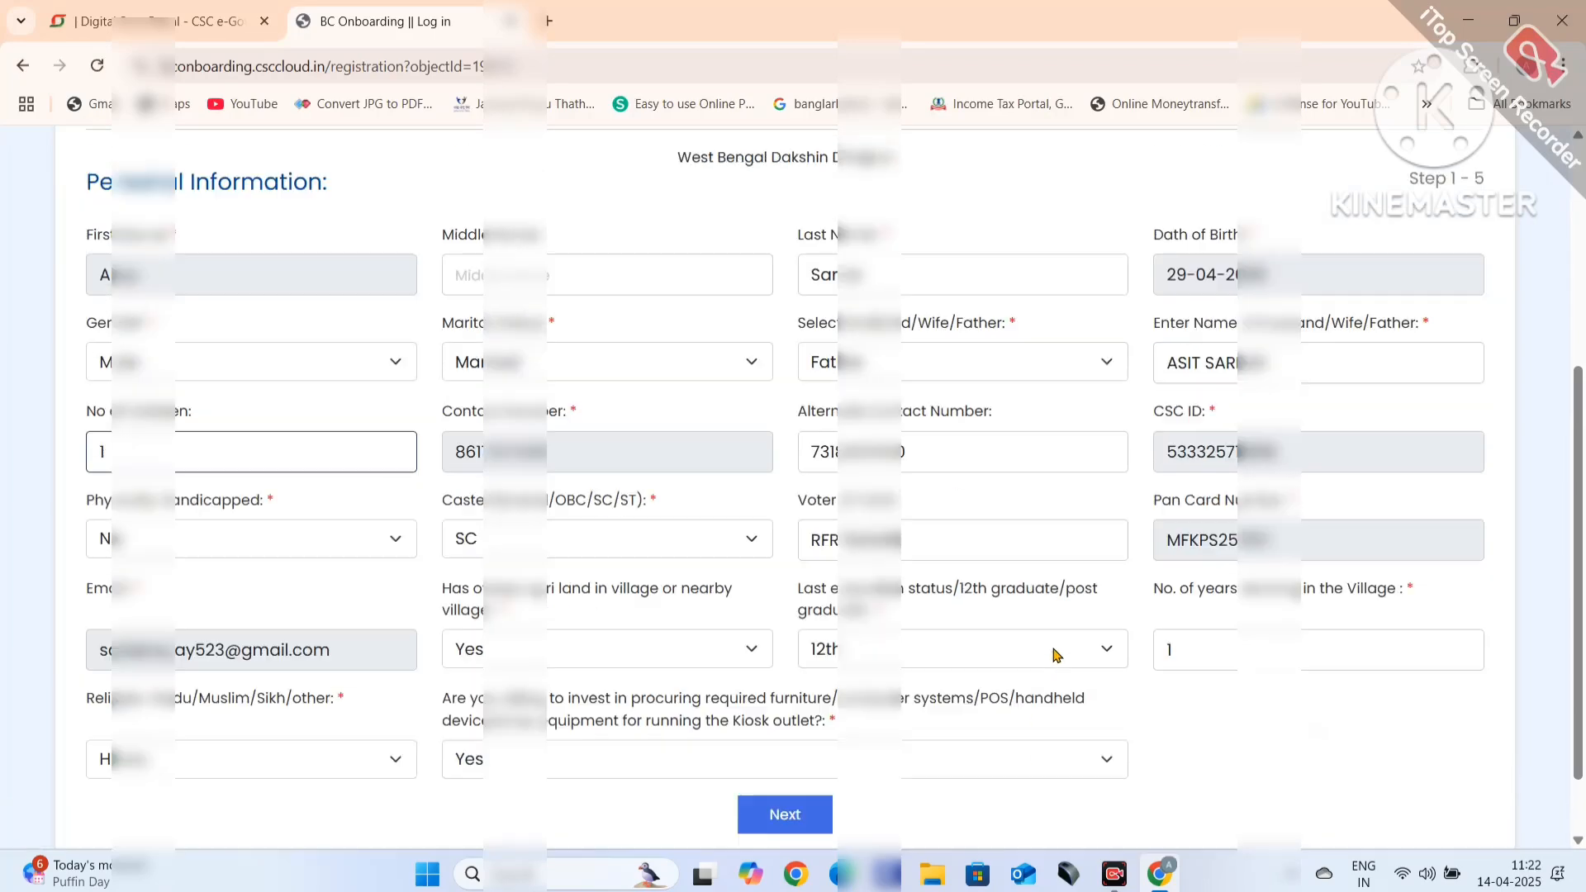
scroll(775, 552, down, 4)
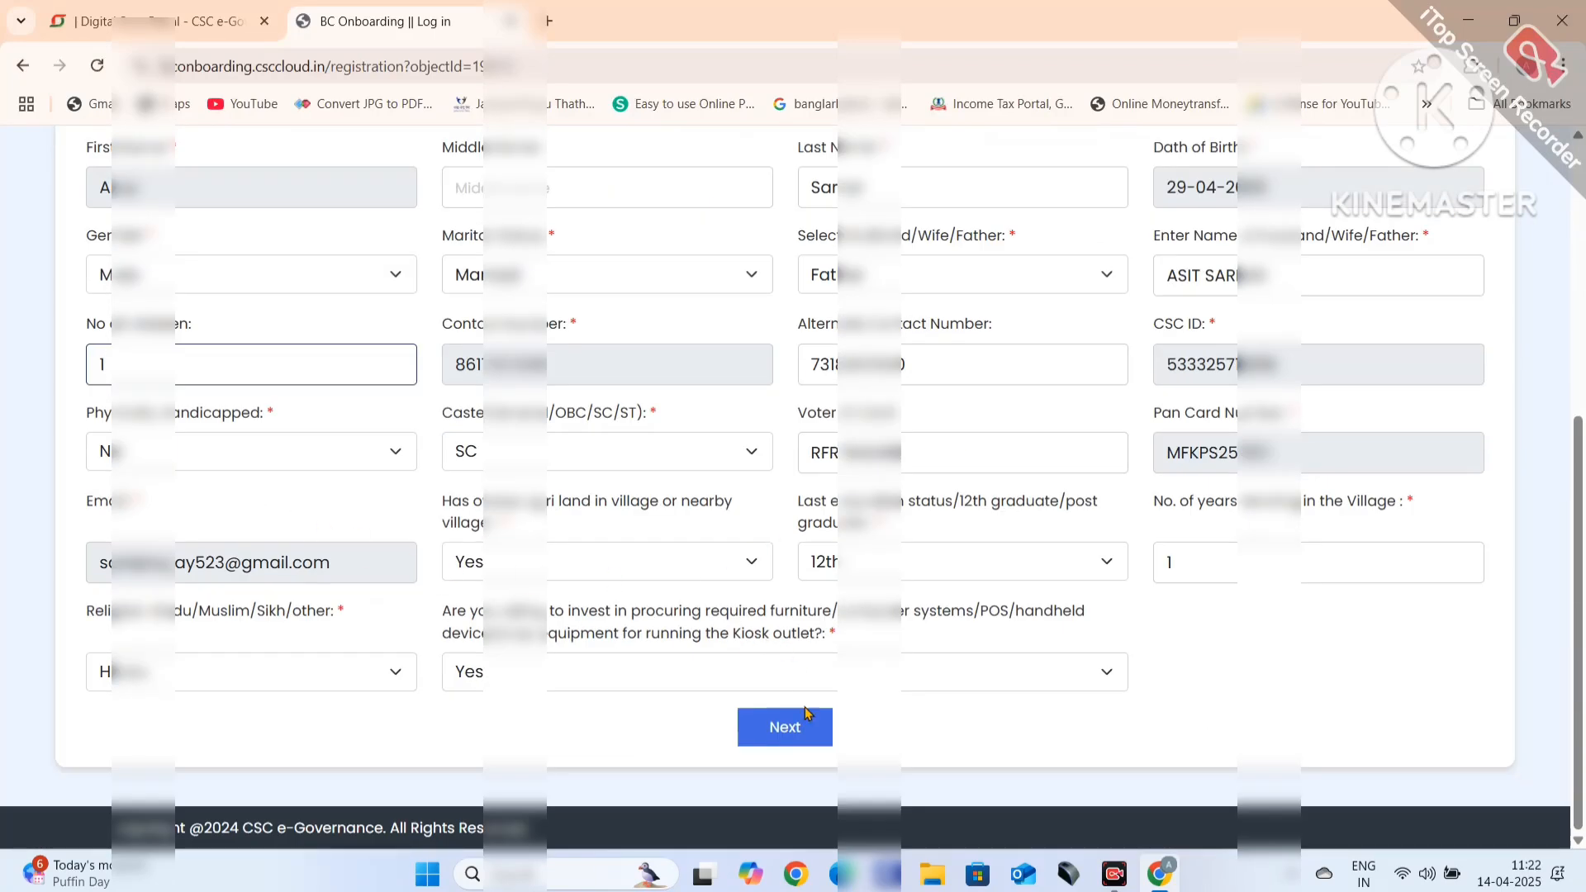
click(802, 735)
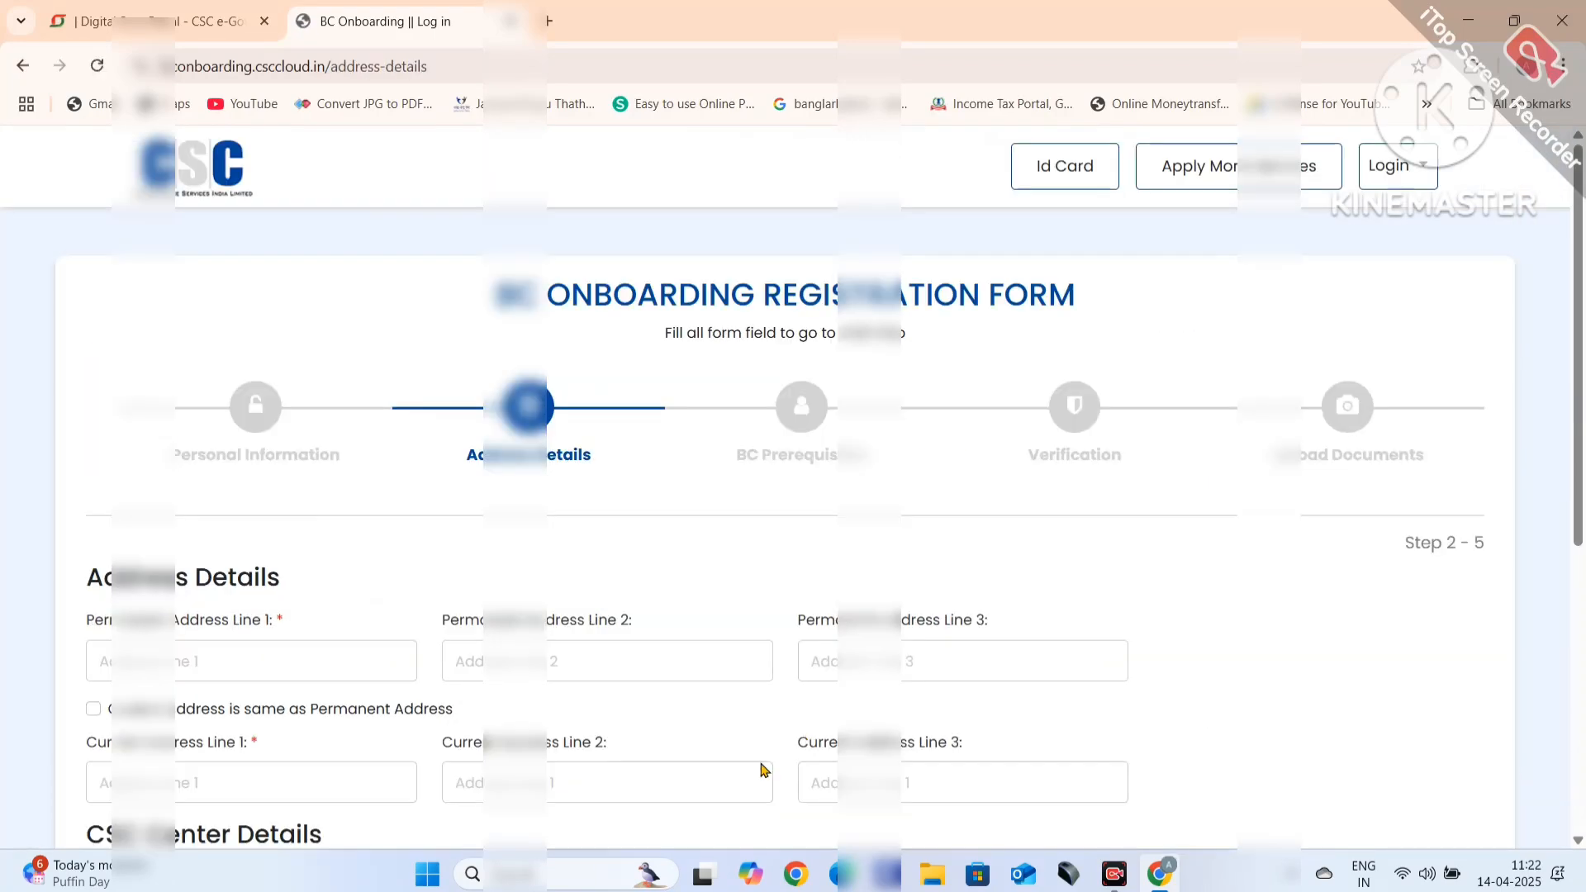
- Look over the Address Details page and set the CSC center's Owned/Rented Premises to Owned
scroll(322, 554, down, 3)
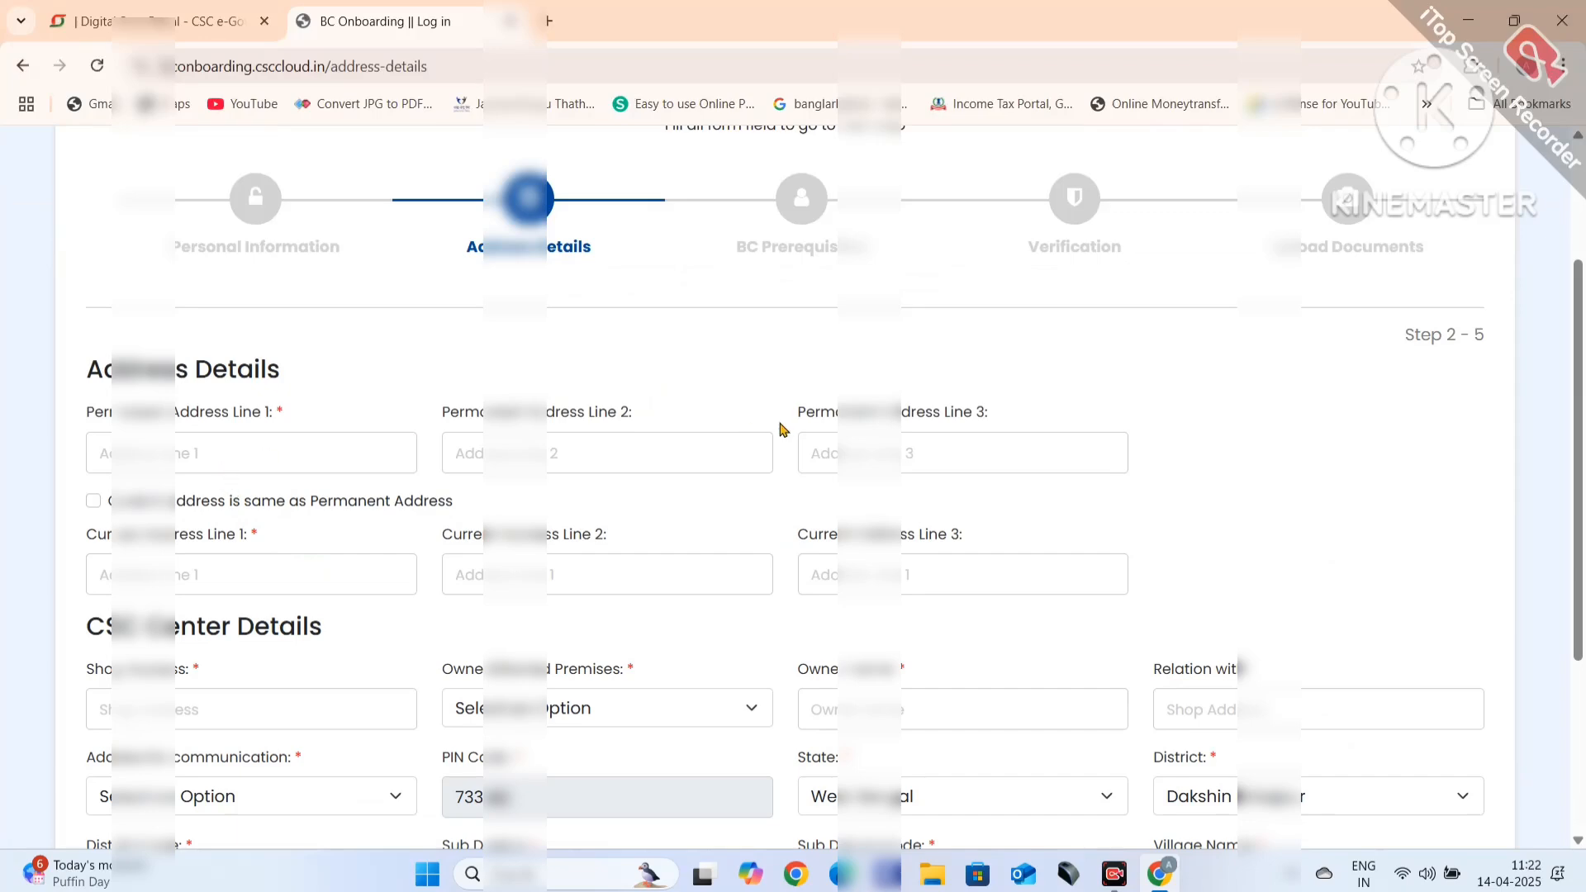
scroll(782, 429, down, 3)
scroll(579, 495, down, 2)
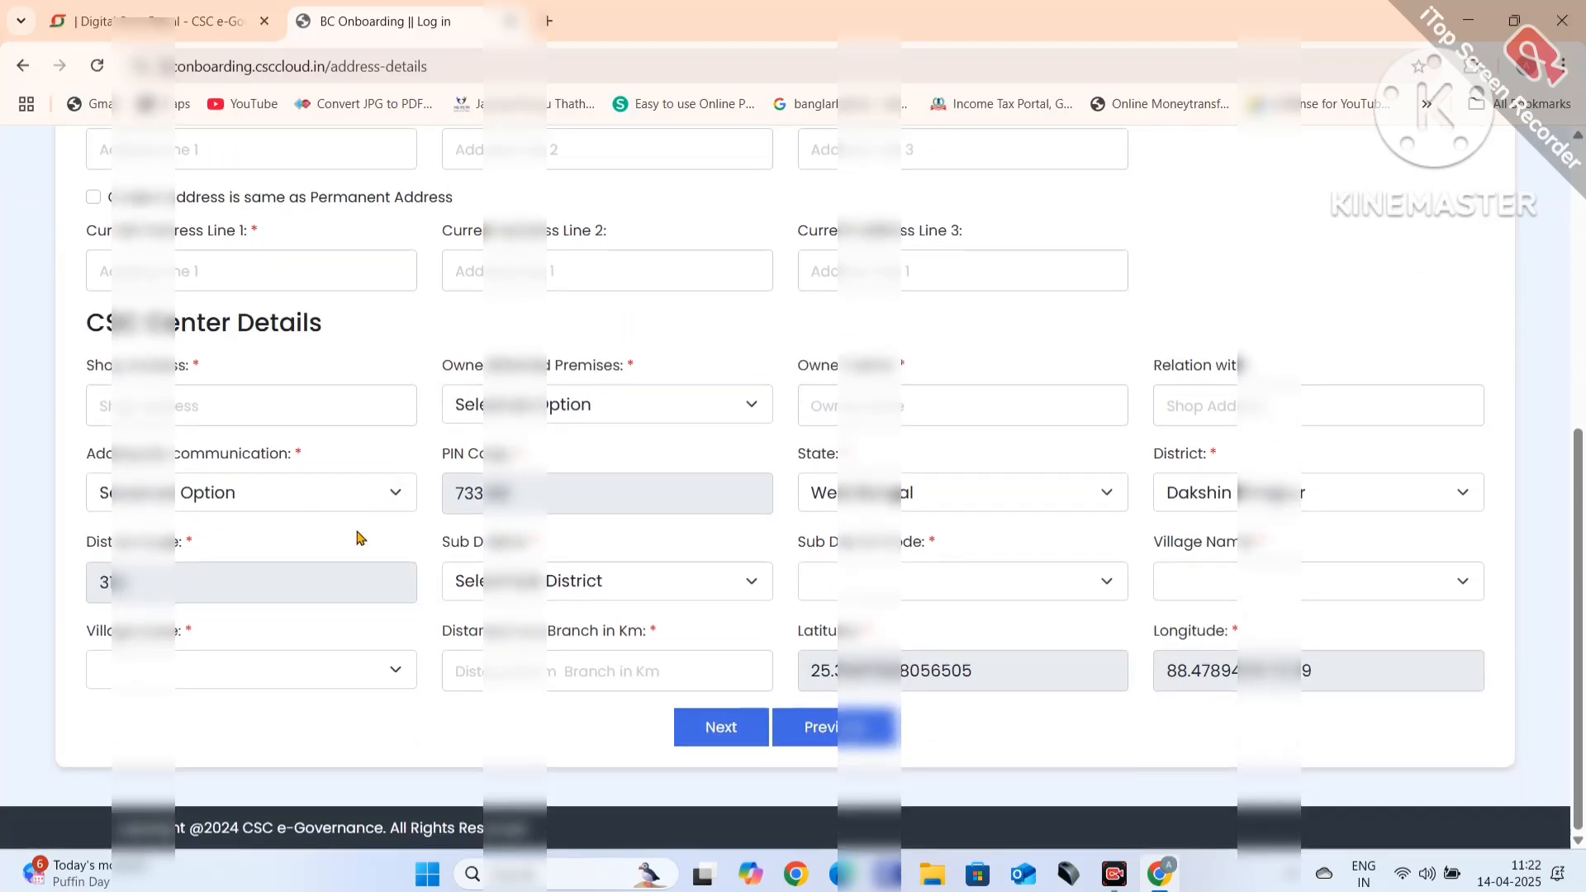
scroll(372, 446, up, 3)
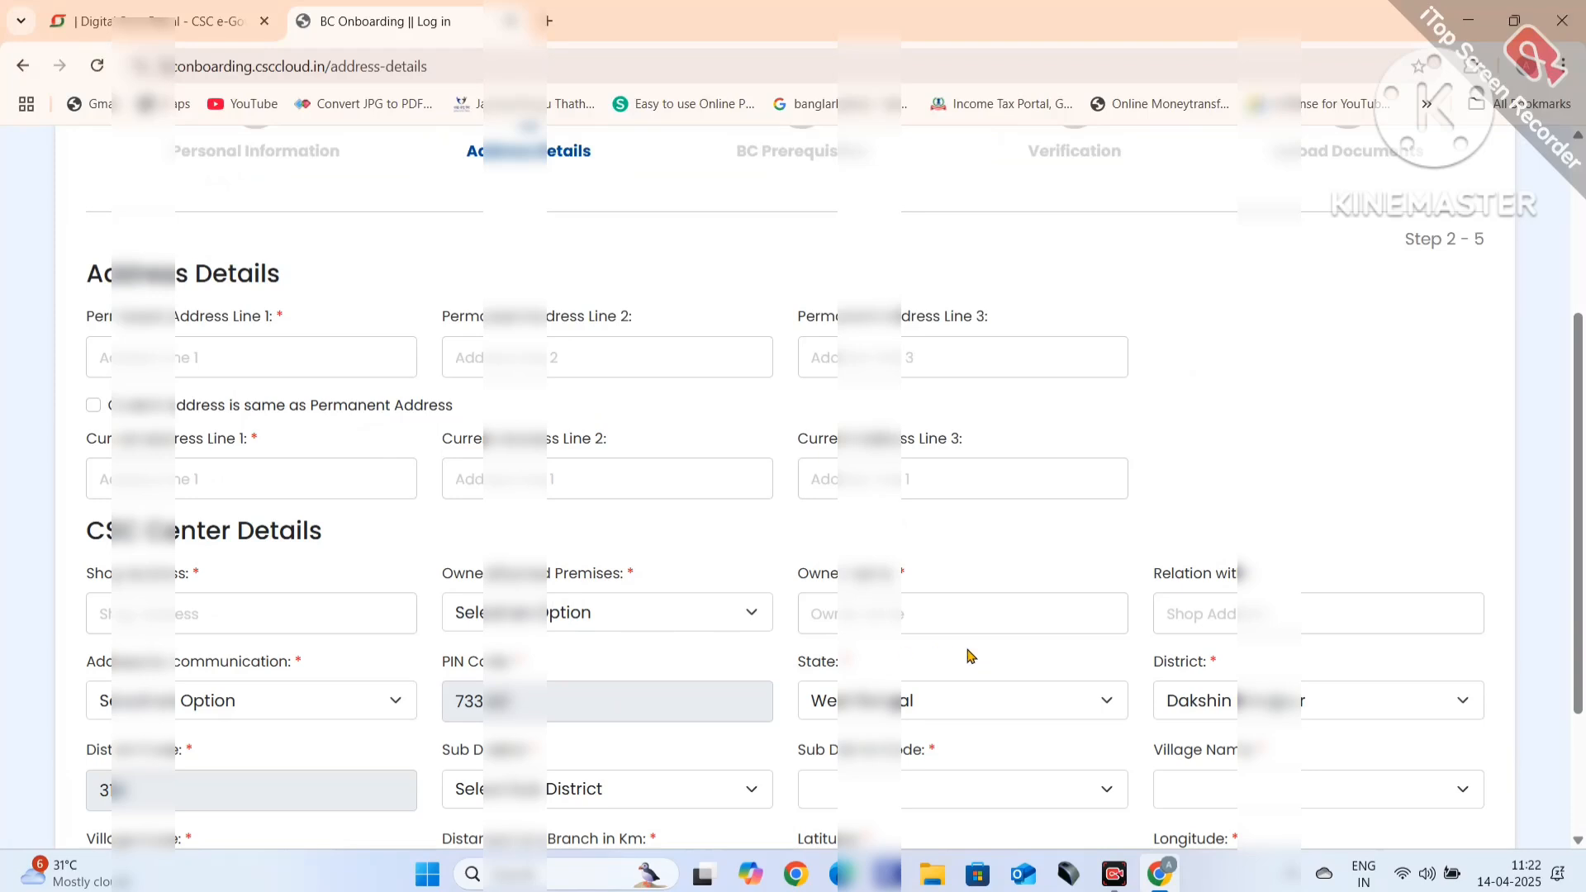
click(625, 620)
click(559, 698)
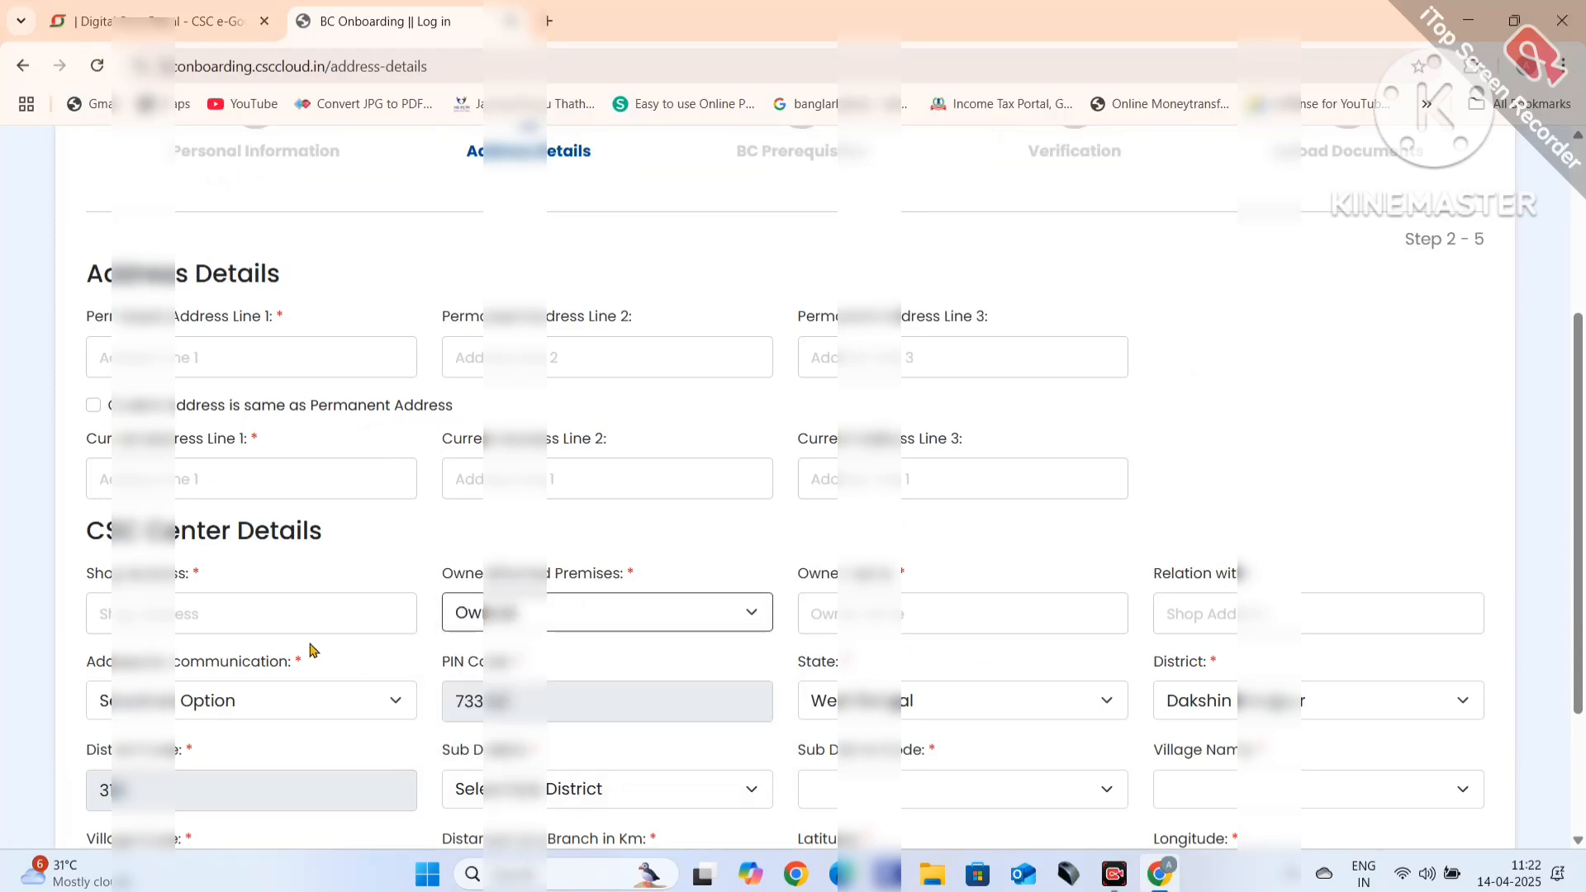
- Go through the shop address, owner name and relation fields and set the address for communication to Permanent
click(332, 622)
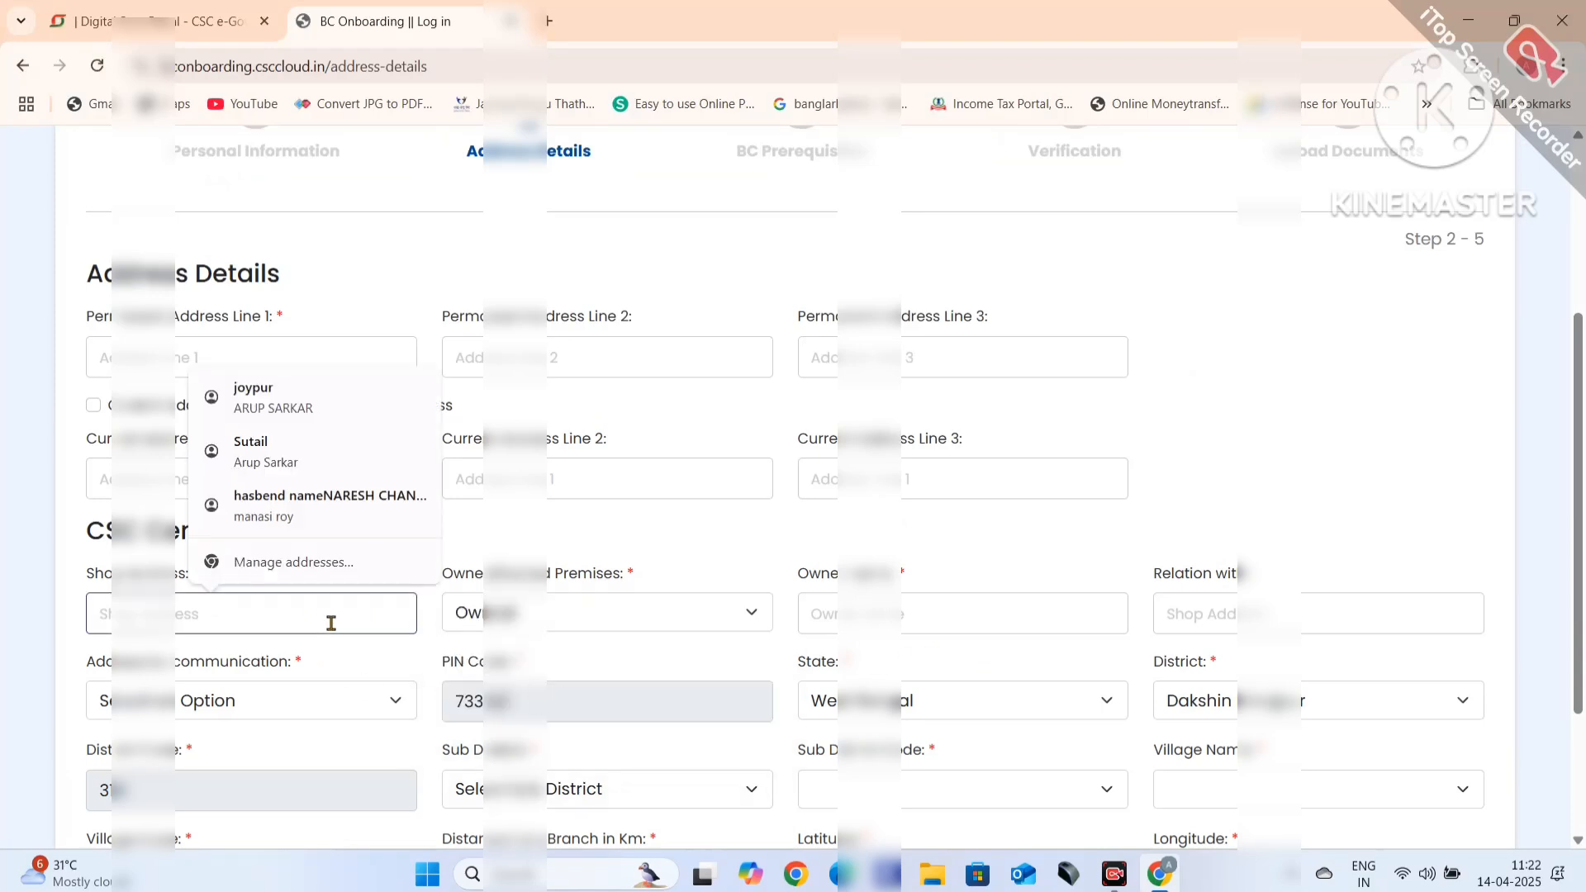
click(960, 613)
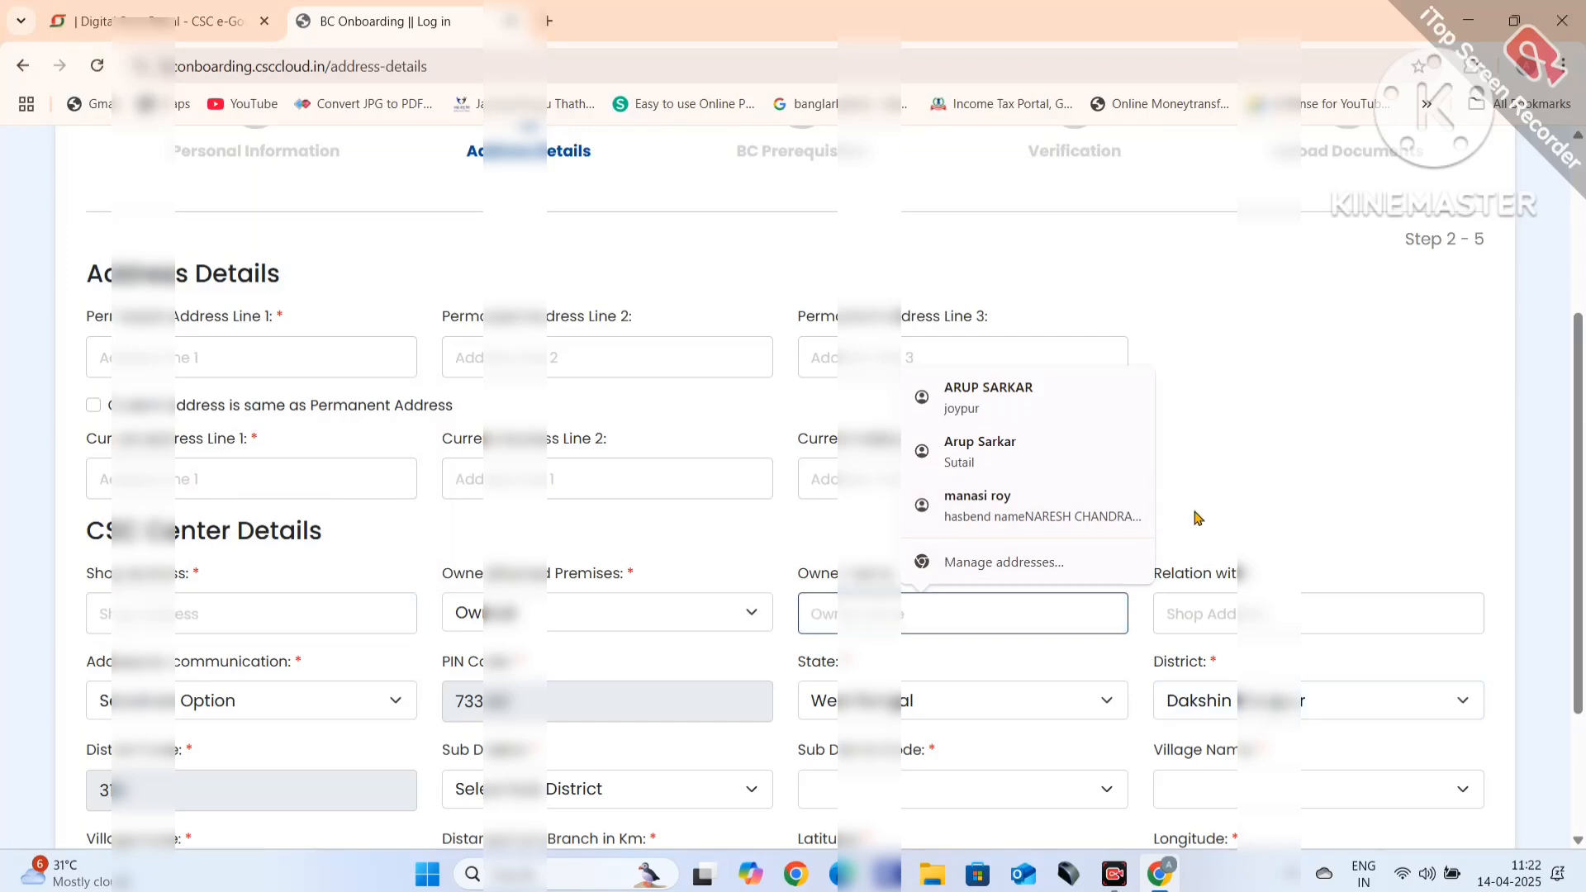
click(1248, 619)
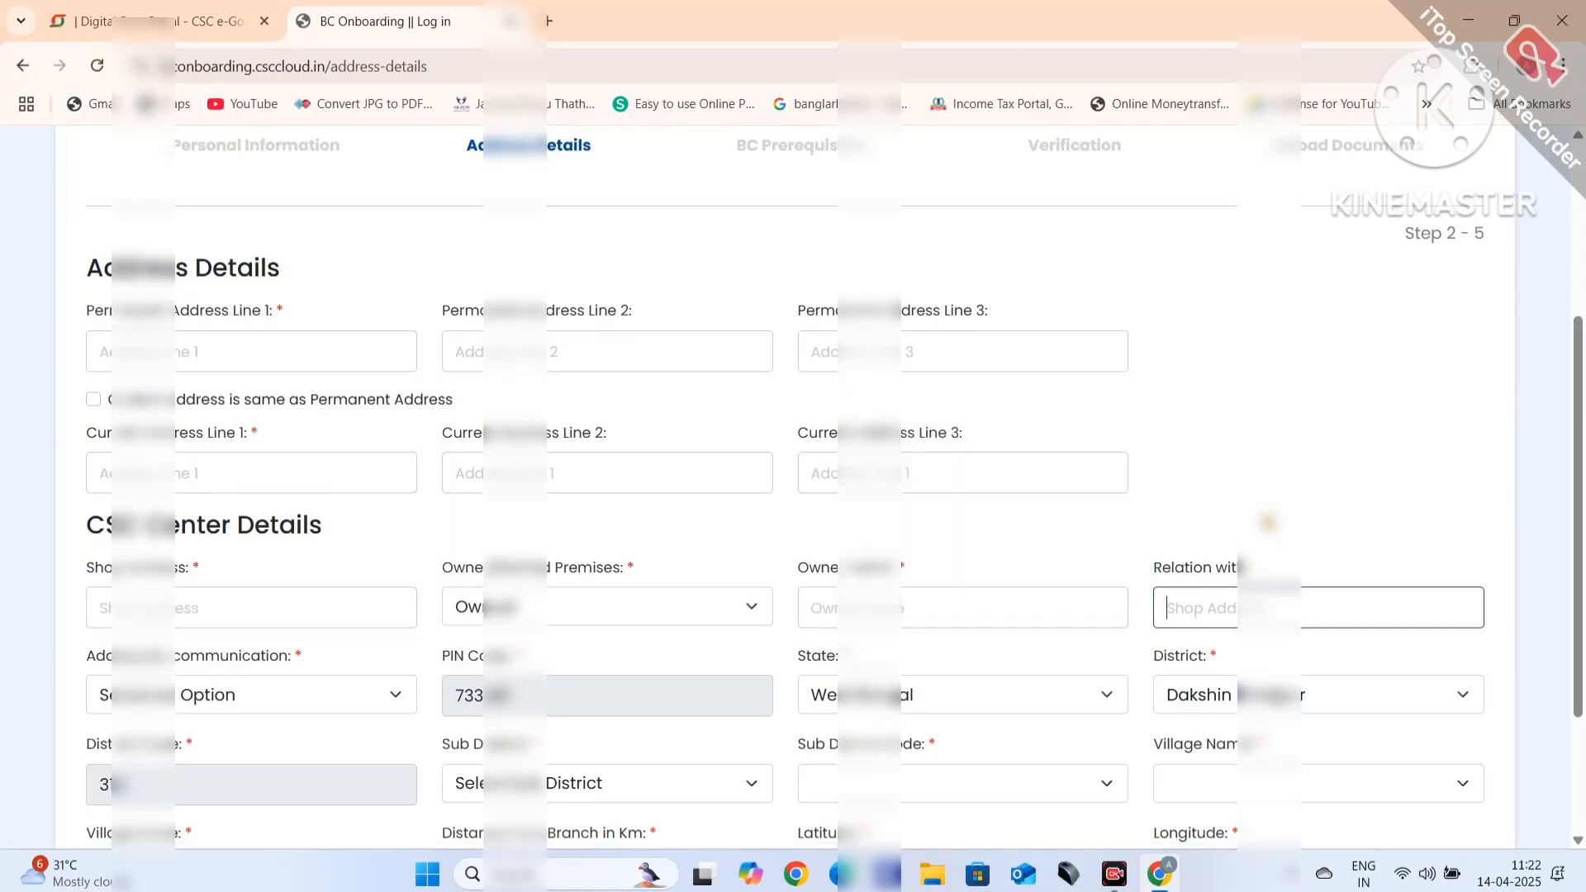
scroll(1246, 628, down, 2)
click(277, 508)
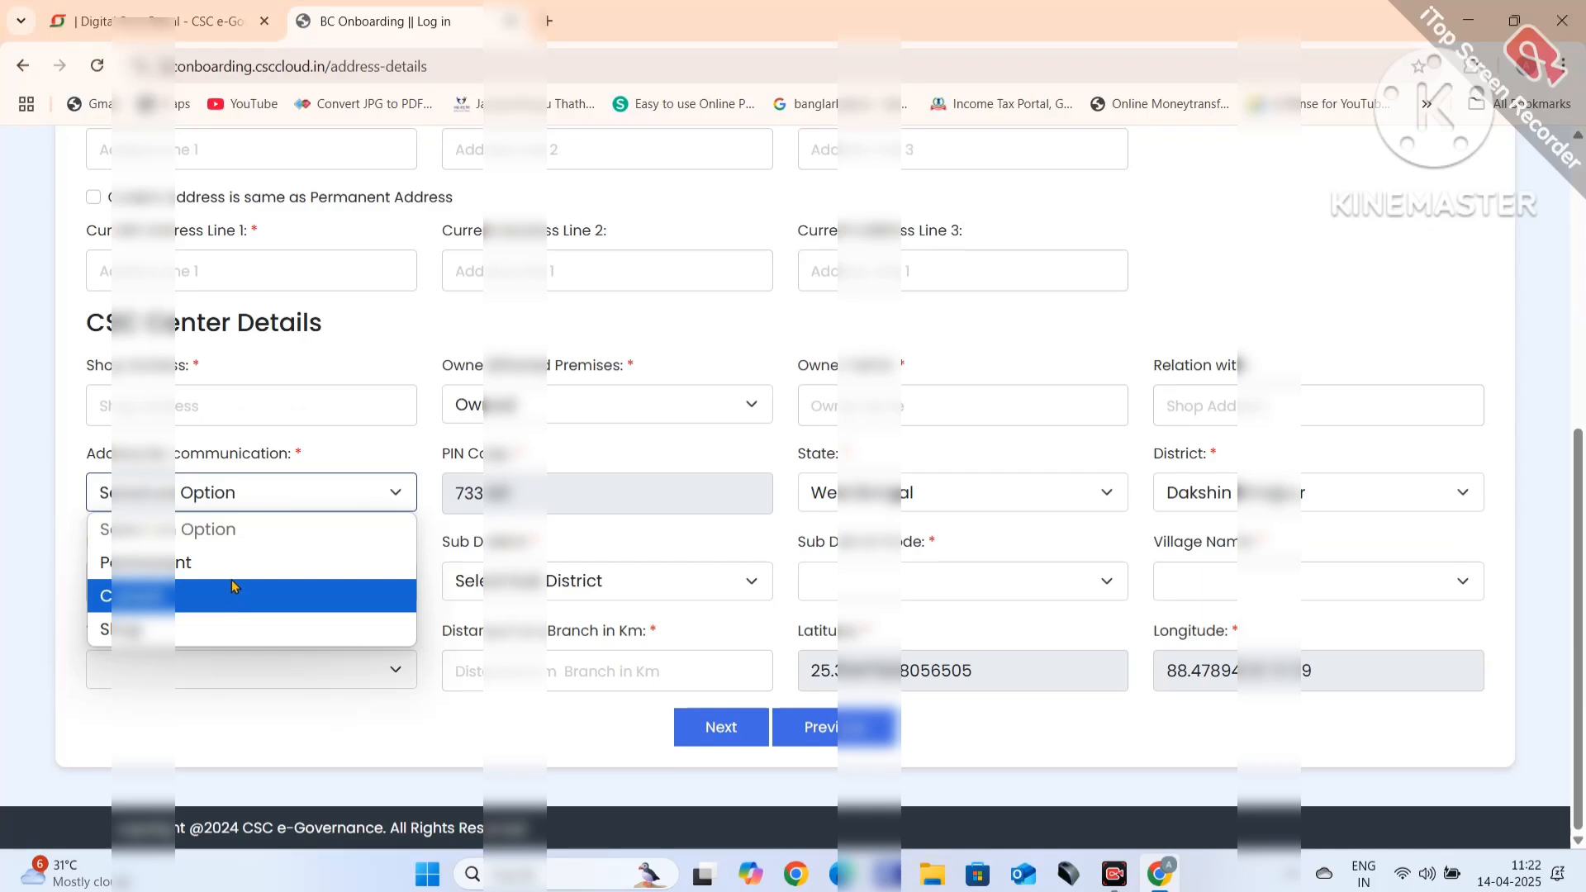
click(282, 563)
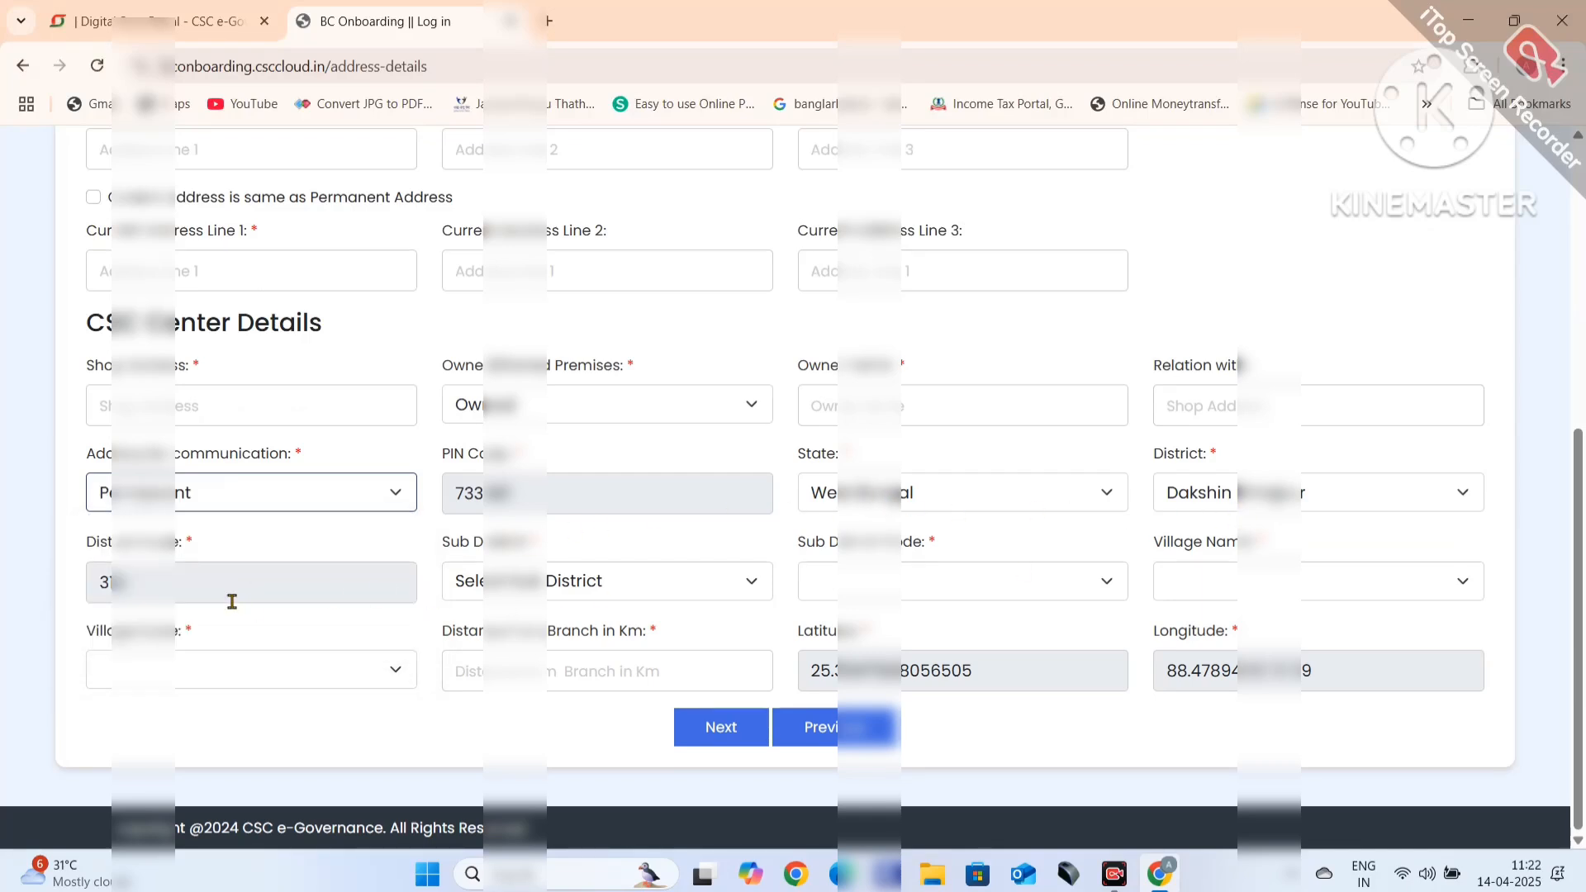
- Set the CSC center's sub district to Gangarampur
click(611, 594)
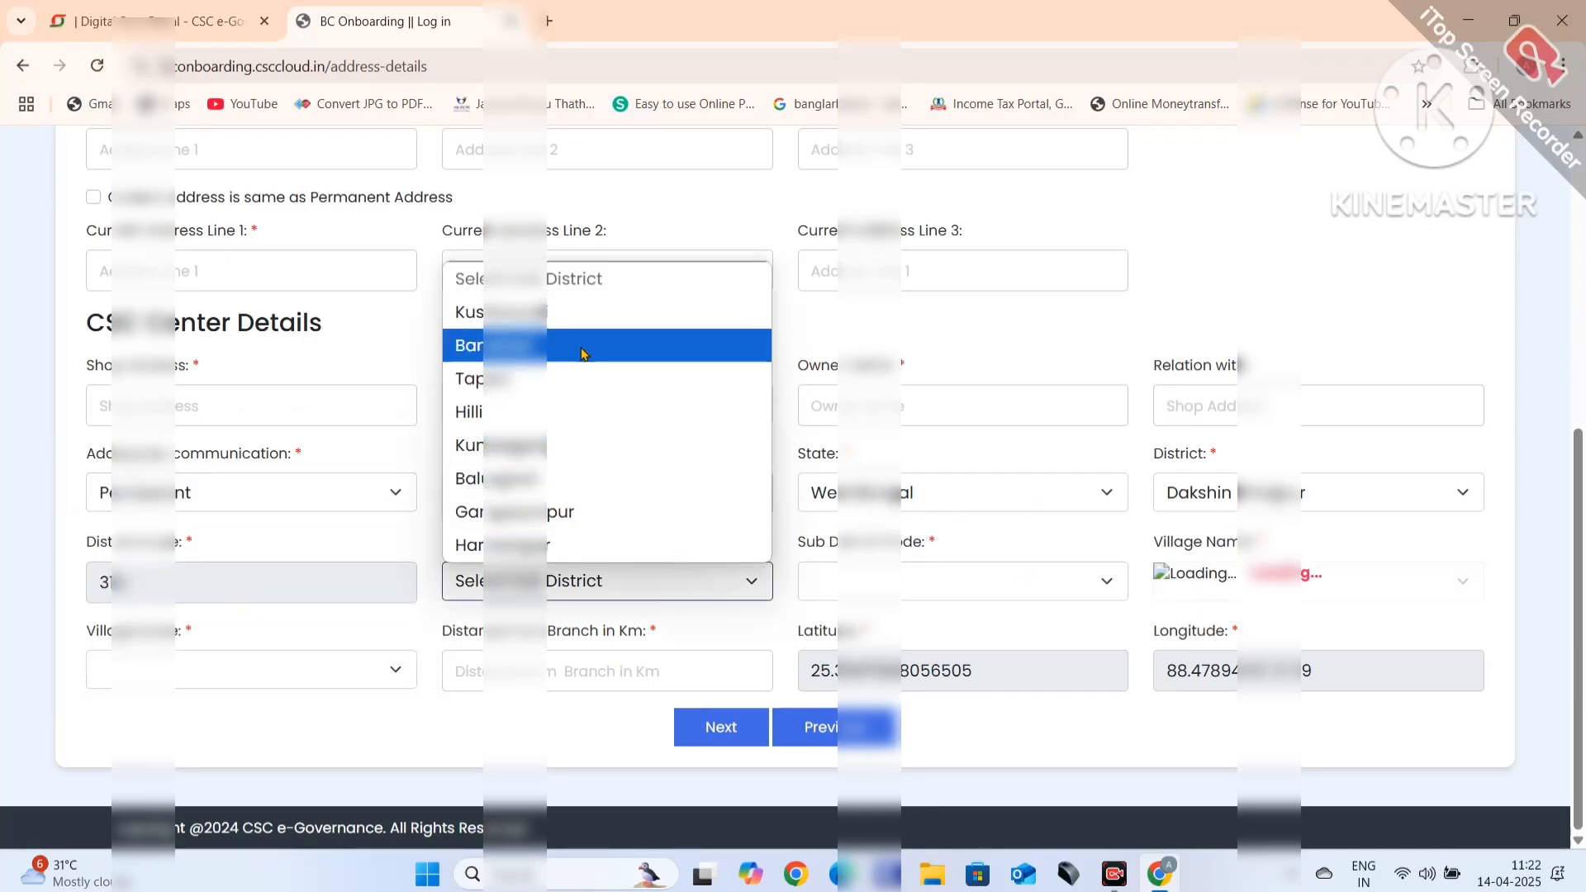
click(555, 515)
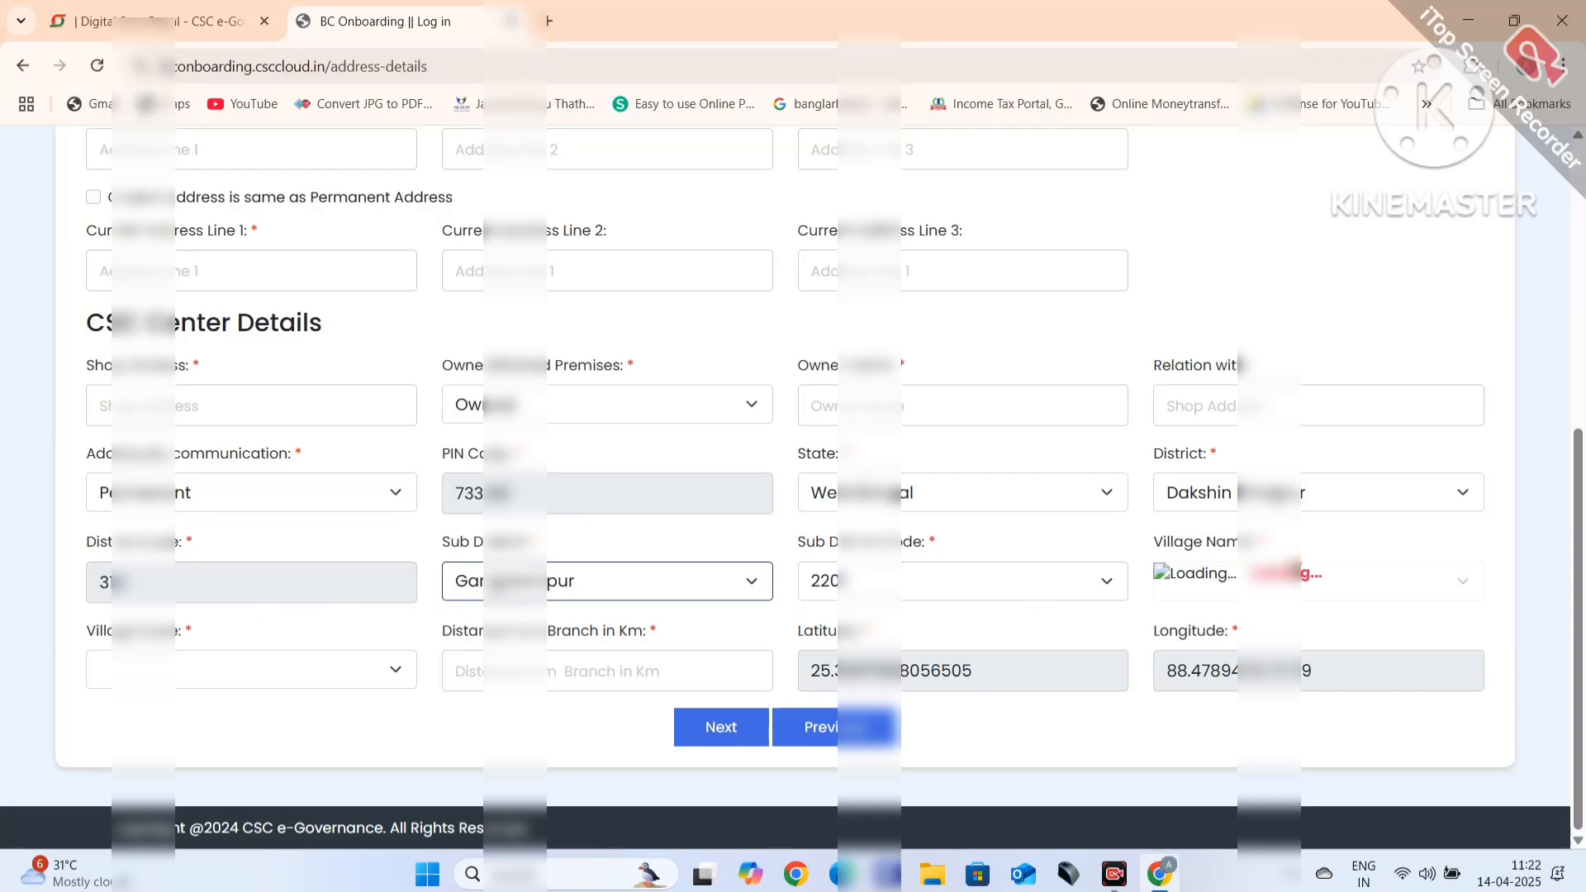
click(1264, 570)
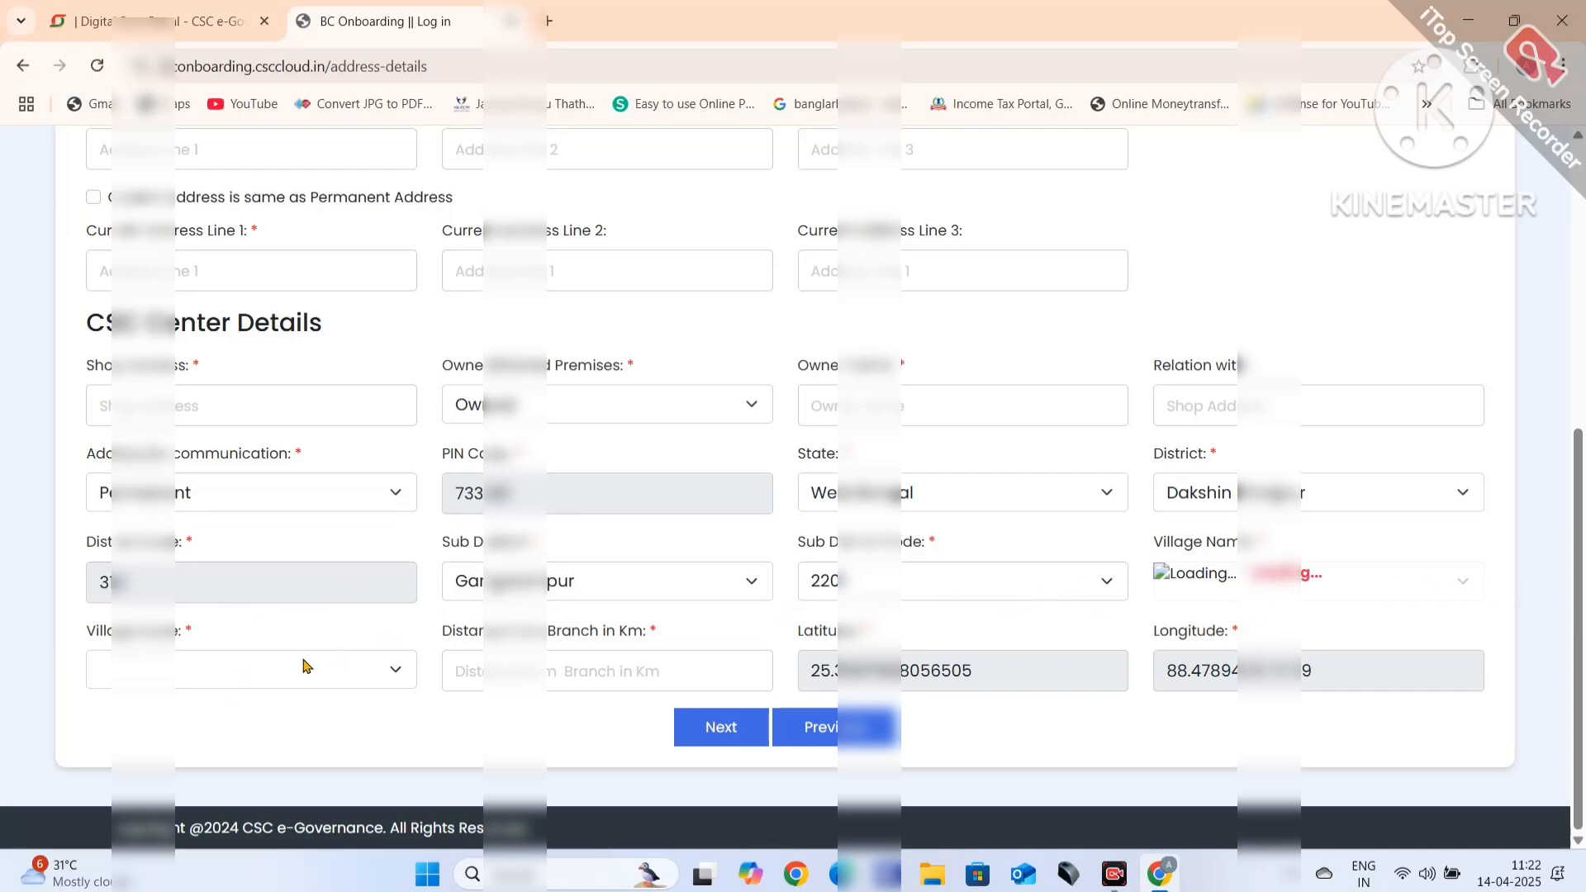
click(335, 662)
click(537, 671)
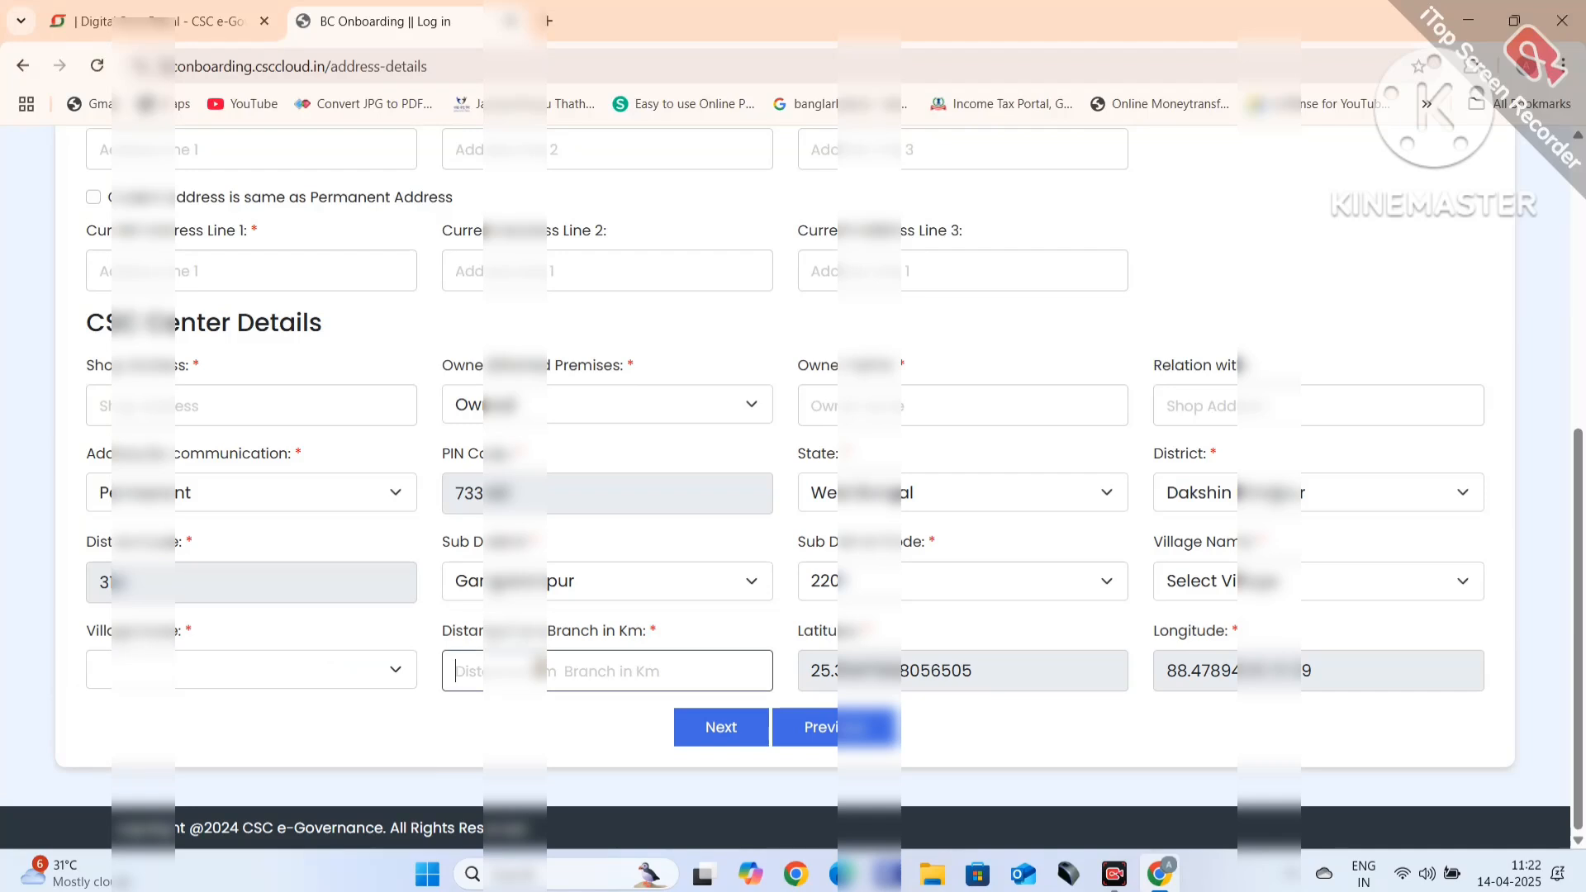
- Find and choose Sayrapur as the village name of the CSC center
click(1238, 582)
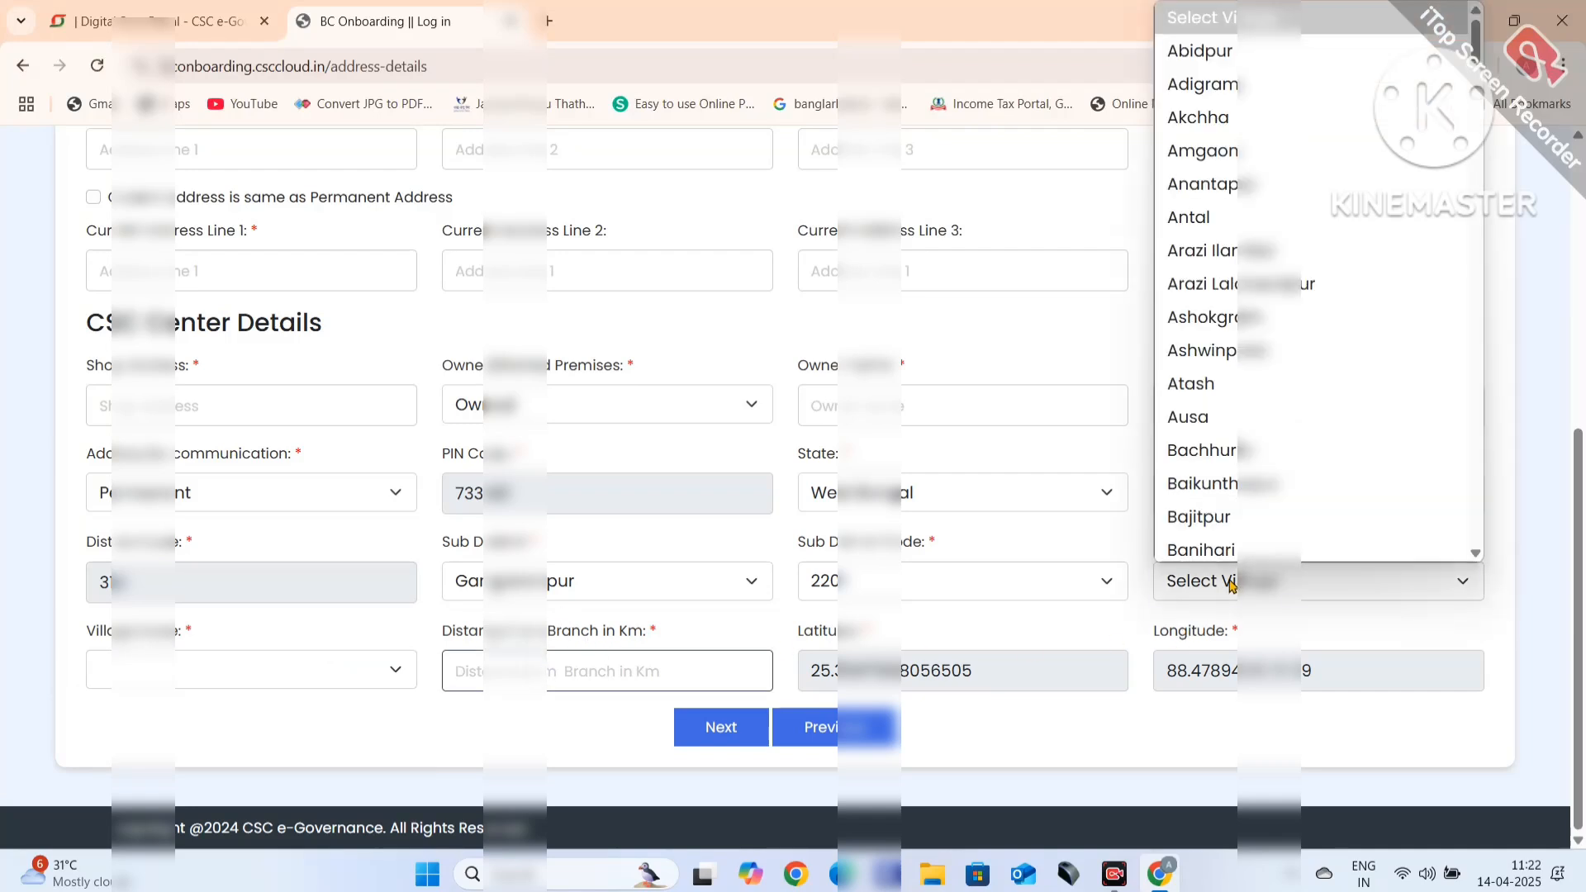
scroll(1328, 273, down, 10)
scroll(1327, 272, down, 15)
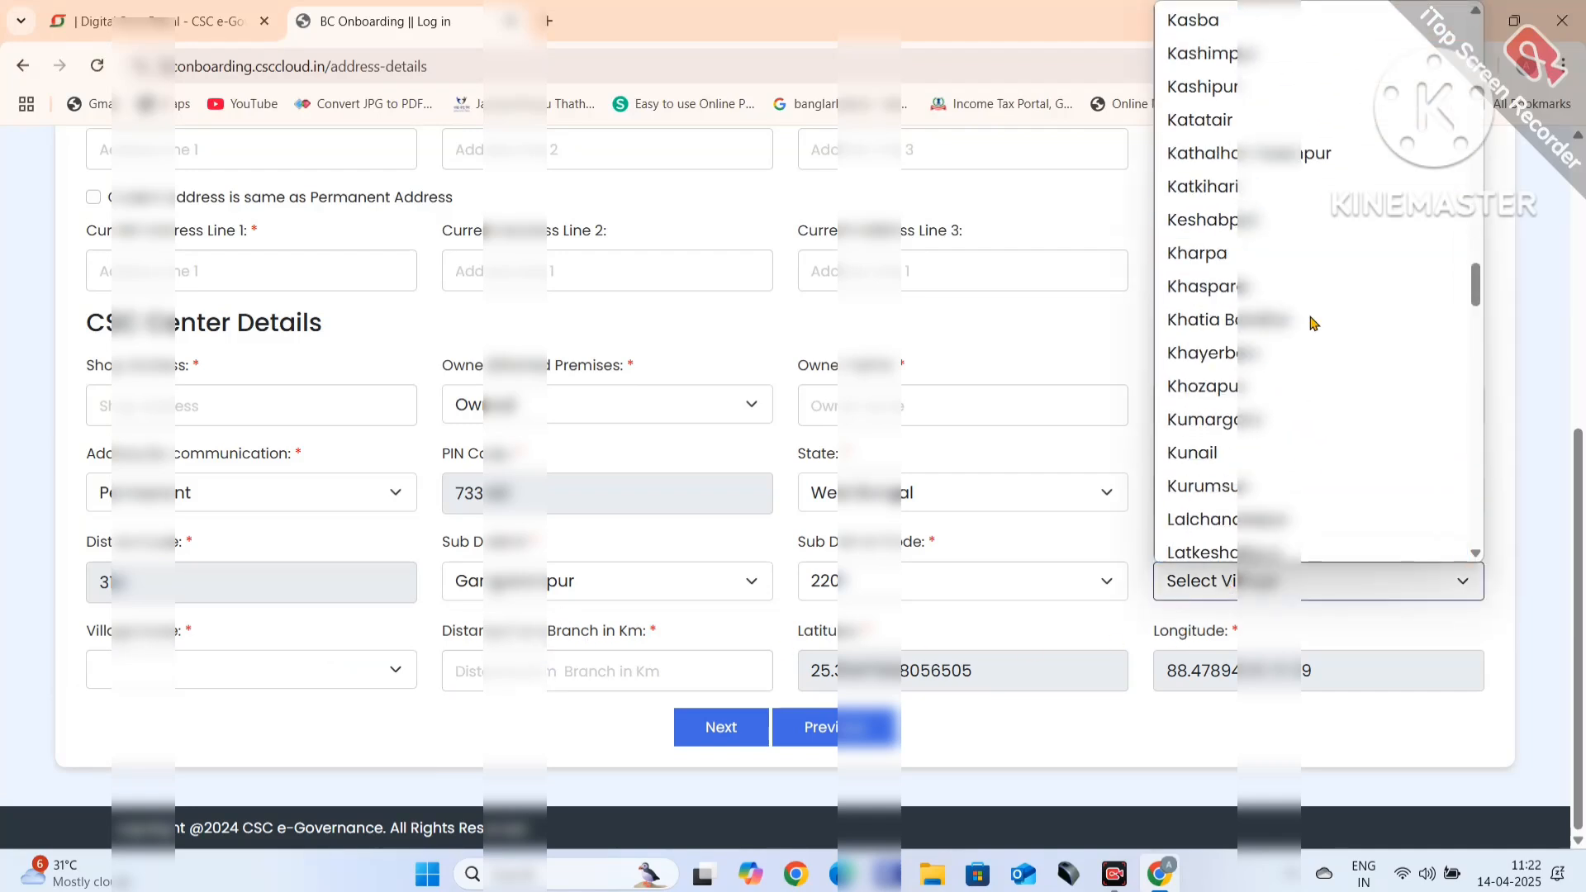
key(s)
key(s)
key(s)
key(s)
key(s)
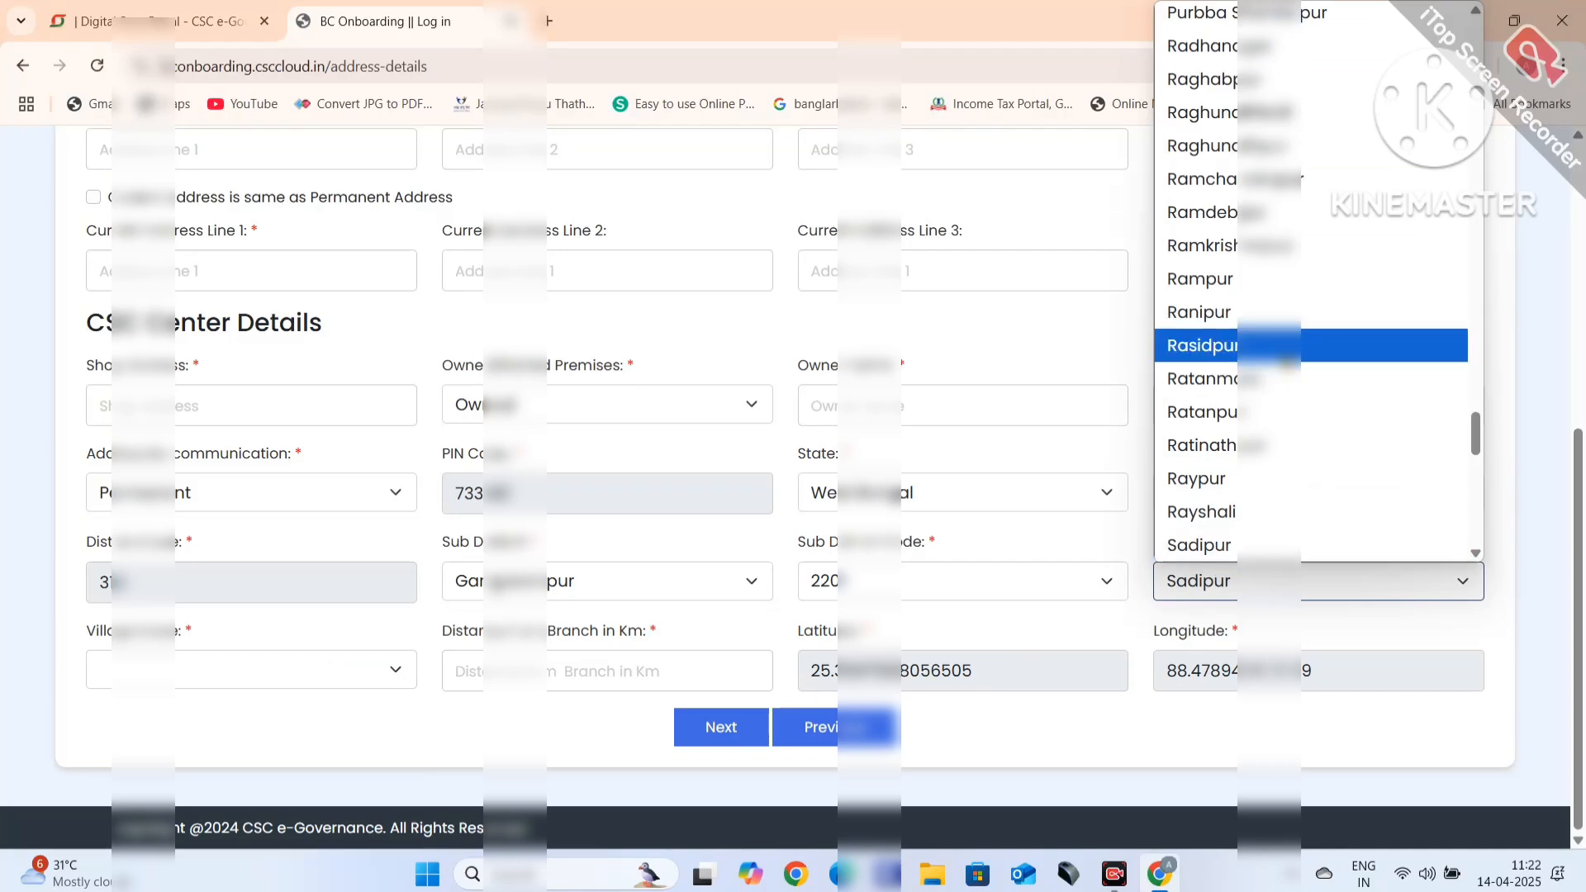
key(s)
key(s)
key(s)
key(s)
key(s)
key(s)
key(s)
key(s)
key(s)
key(s)
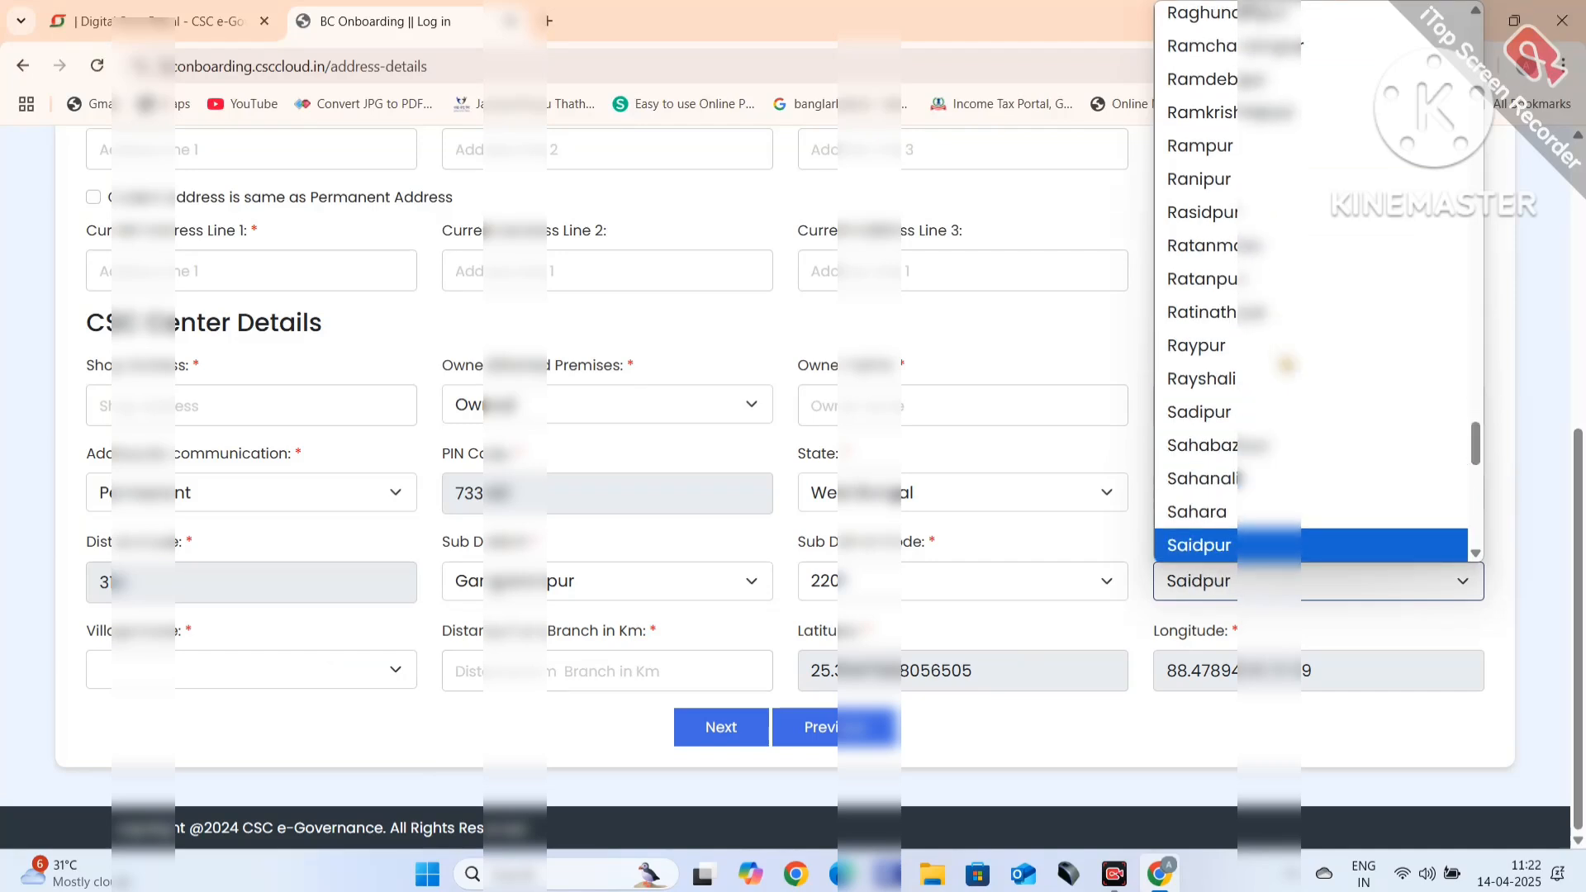
key(s)
key(s)
key(s)
key(s)
key(s)
key(s)
key(s)
key(s)
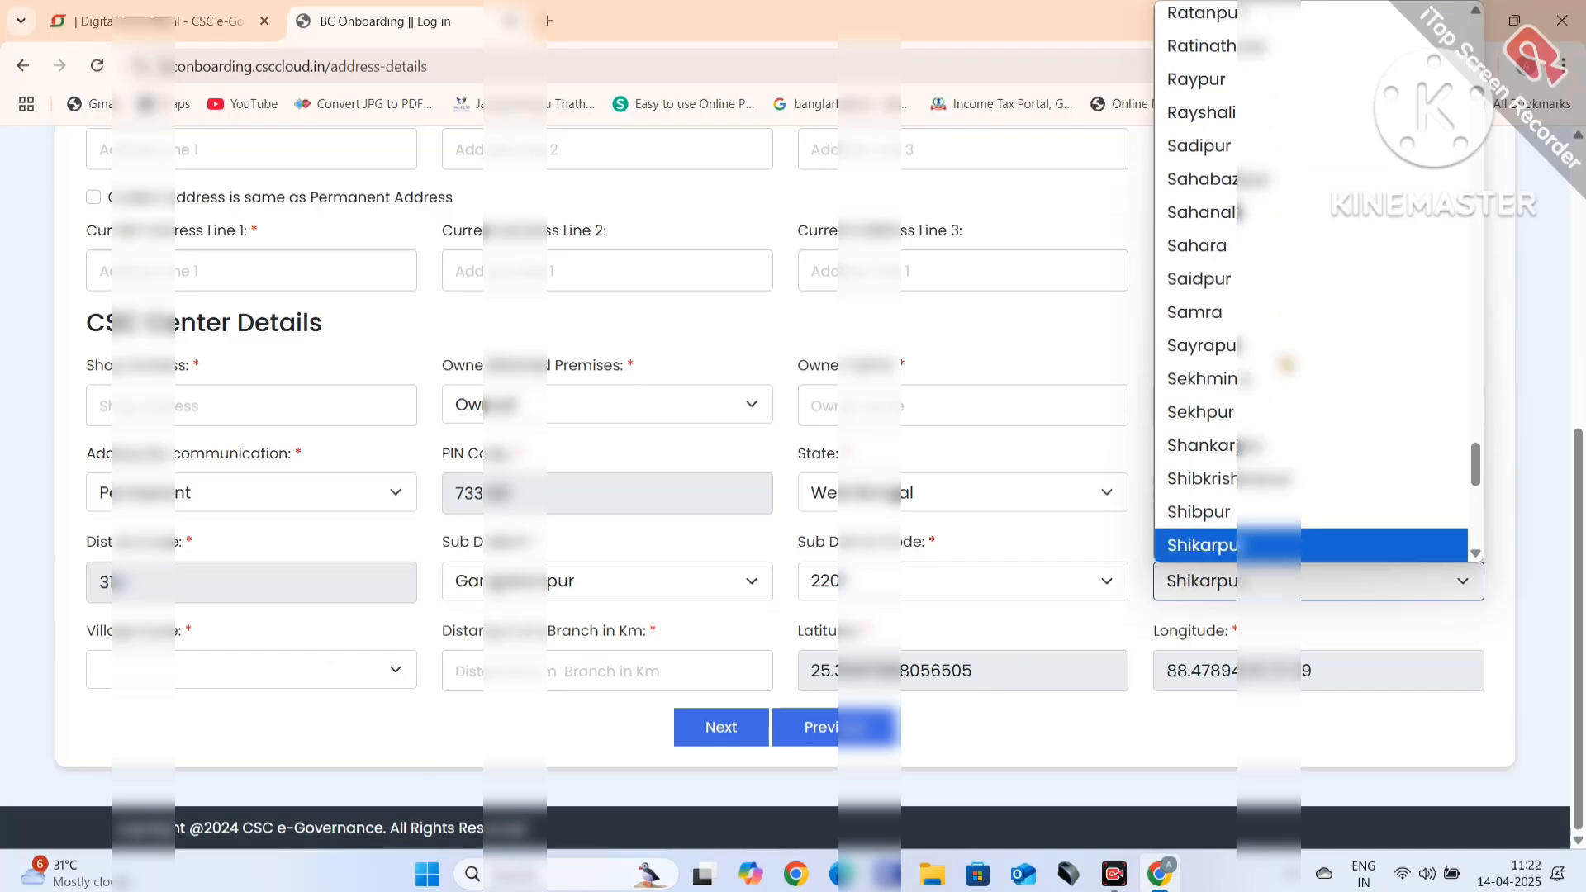
key(s)
key(s)
key(s)
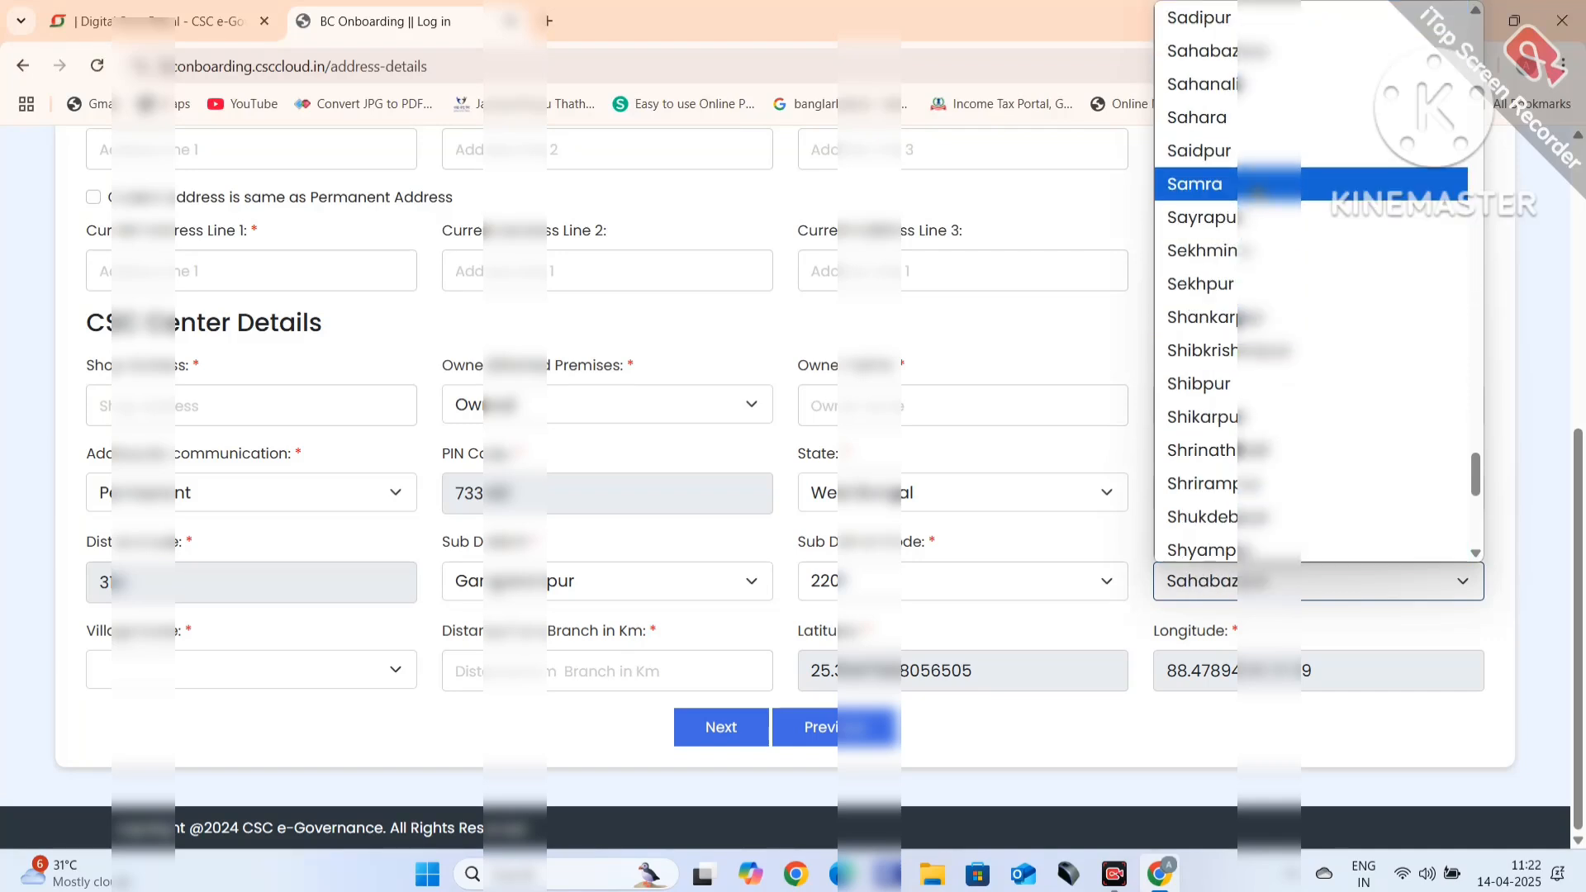
scroll(1257, 189, up, 7)
key(s)
key(s)
key(s)
key(s)
key(s)
key(s)
key(s)
key(s)
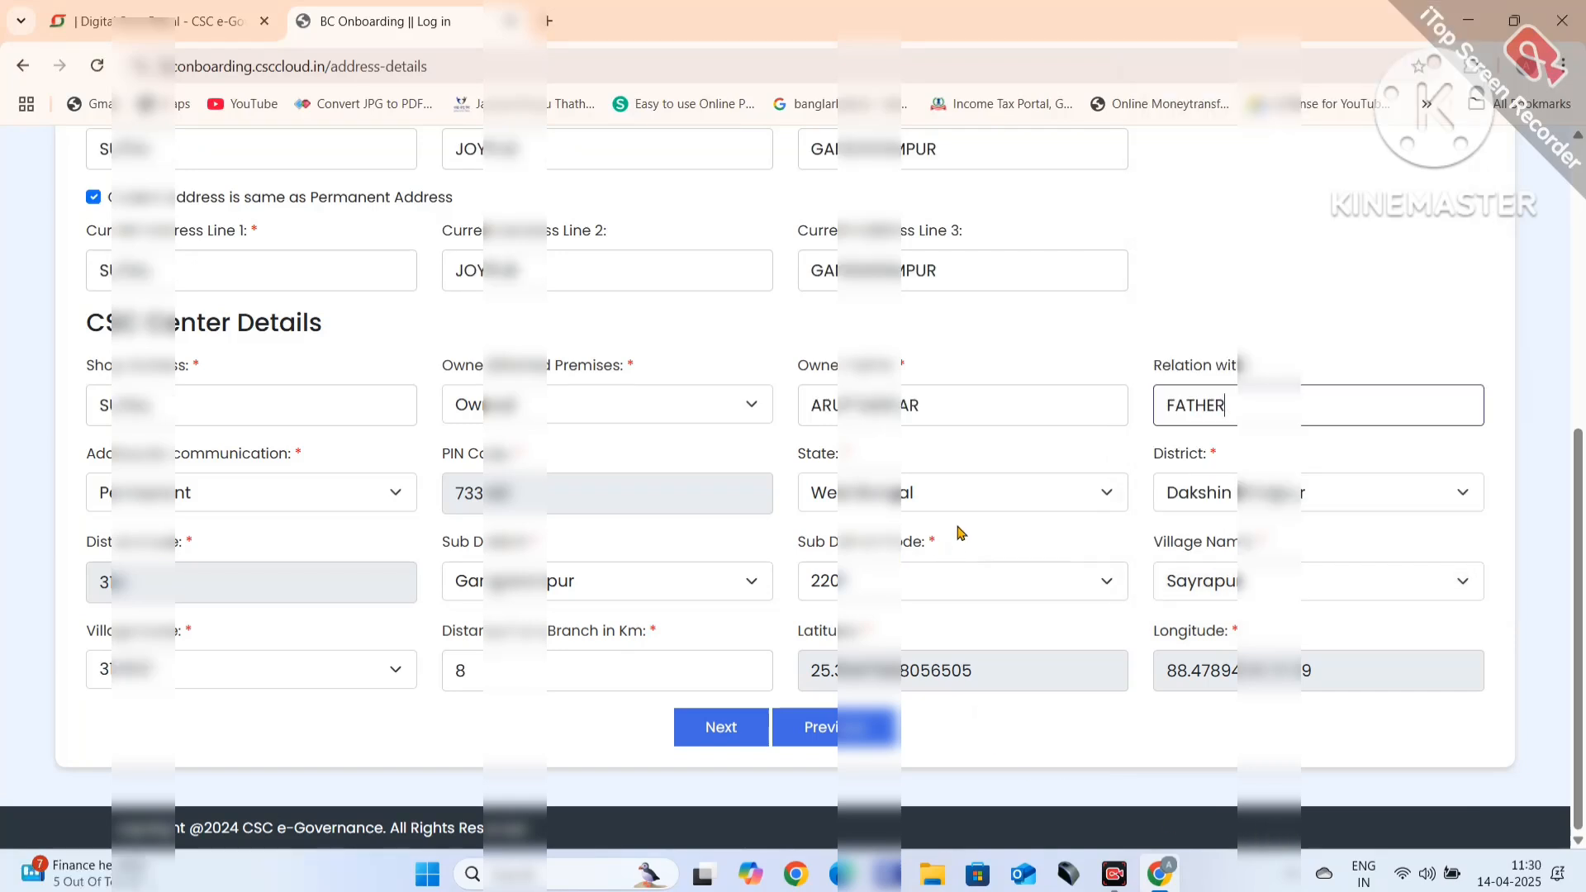
- Complete the remaining address and CSC center details, with relation FATHER and branch distance 8 km, review them and submit the page
scroll(956, 533, up, 1)
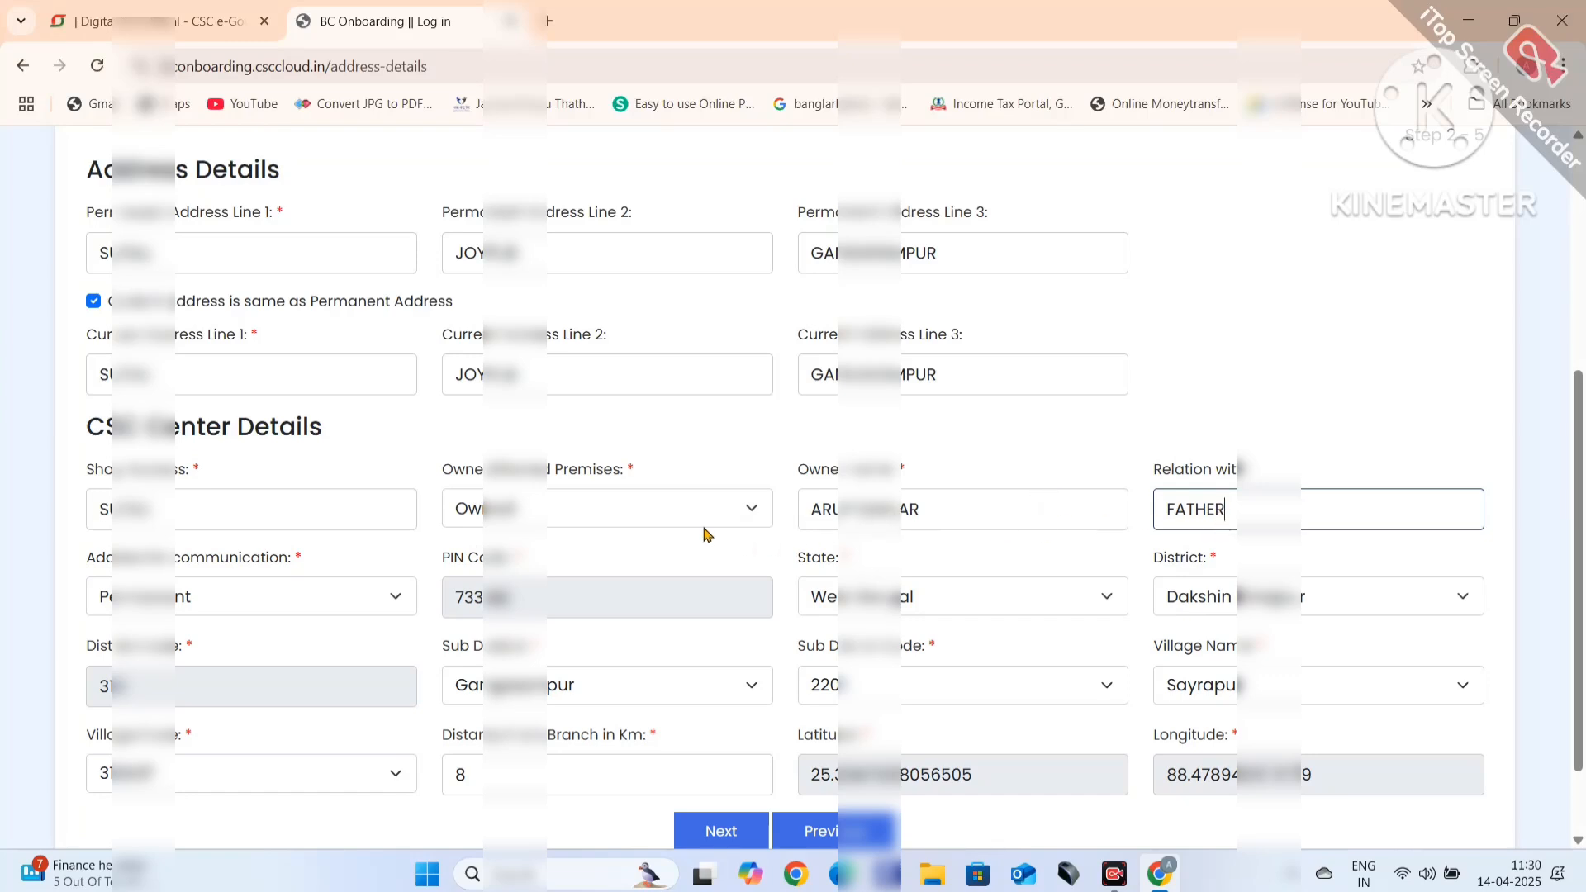
scroll(708, 533, down, 1)
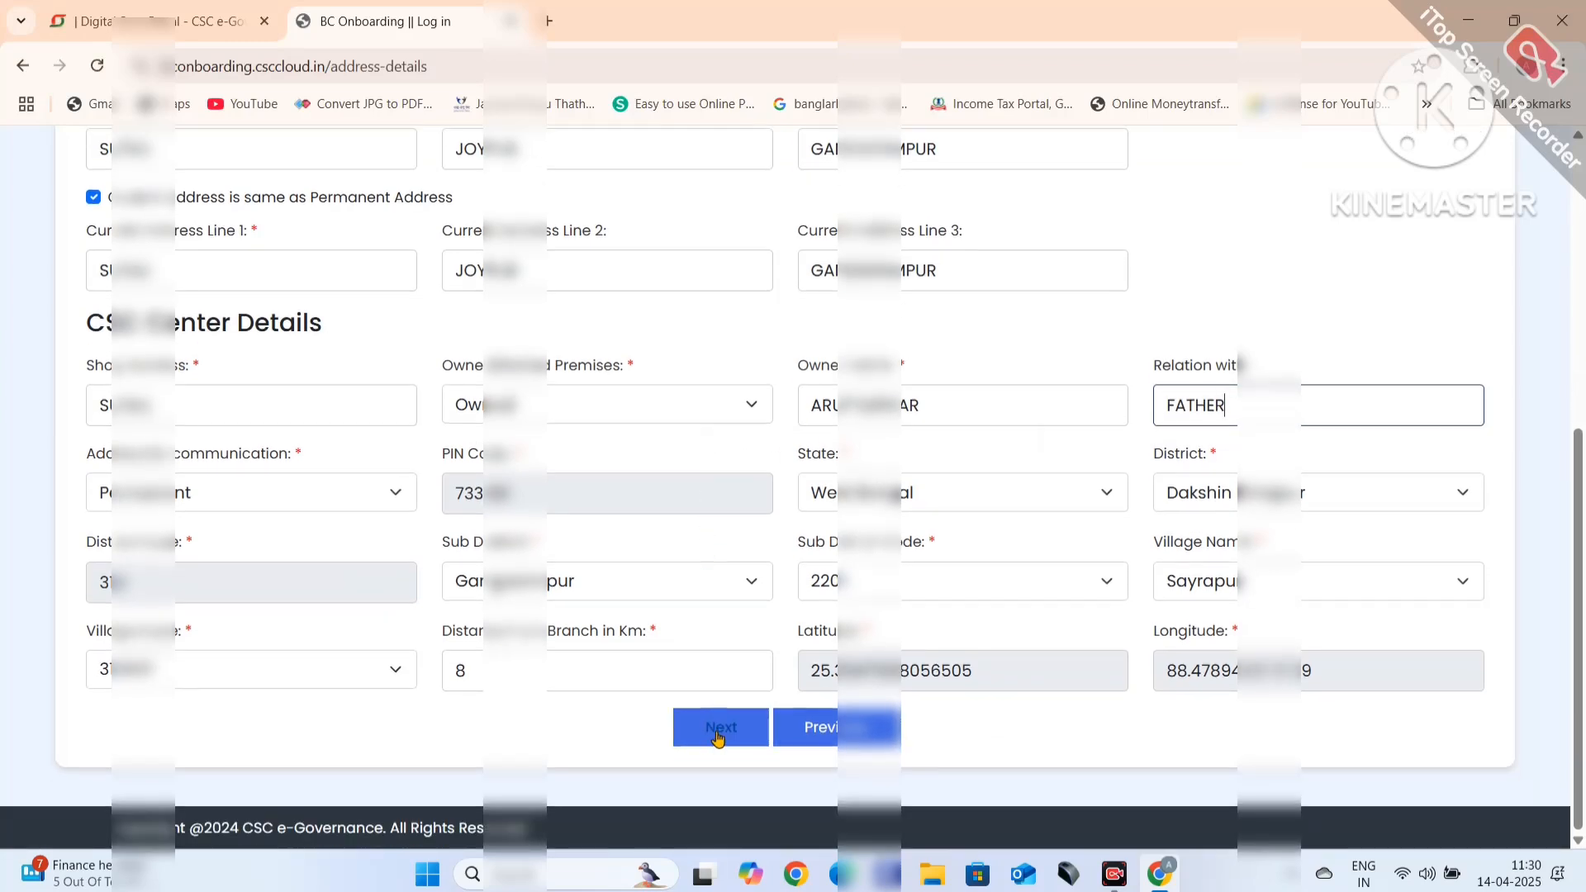
scroll(767, 483, up, 2)
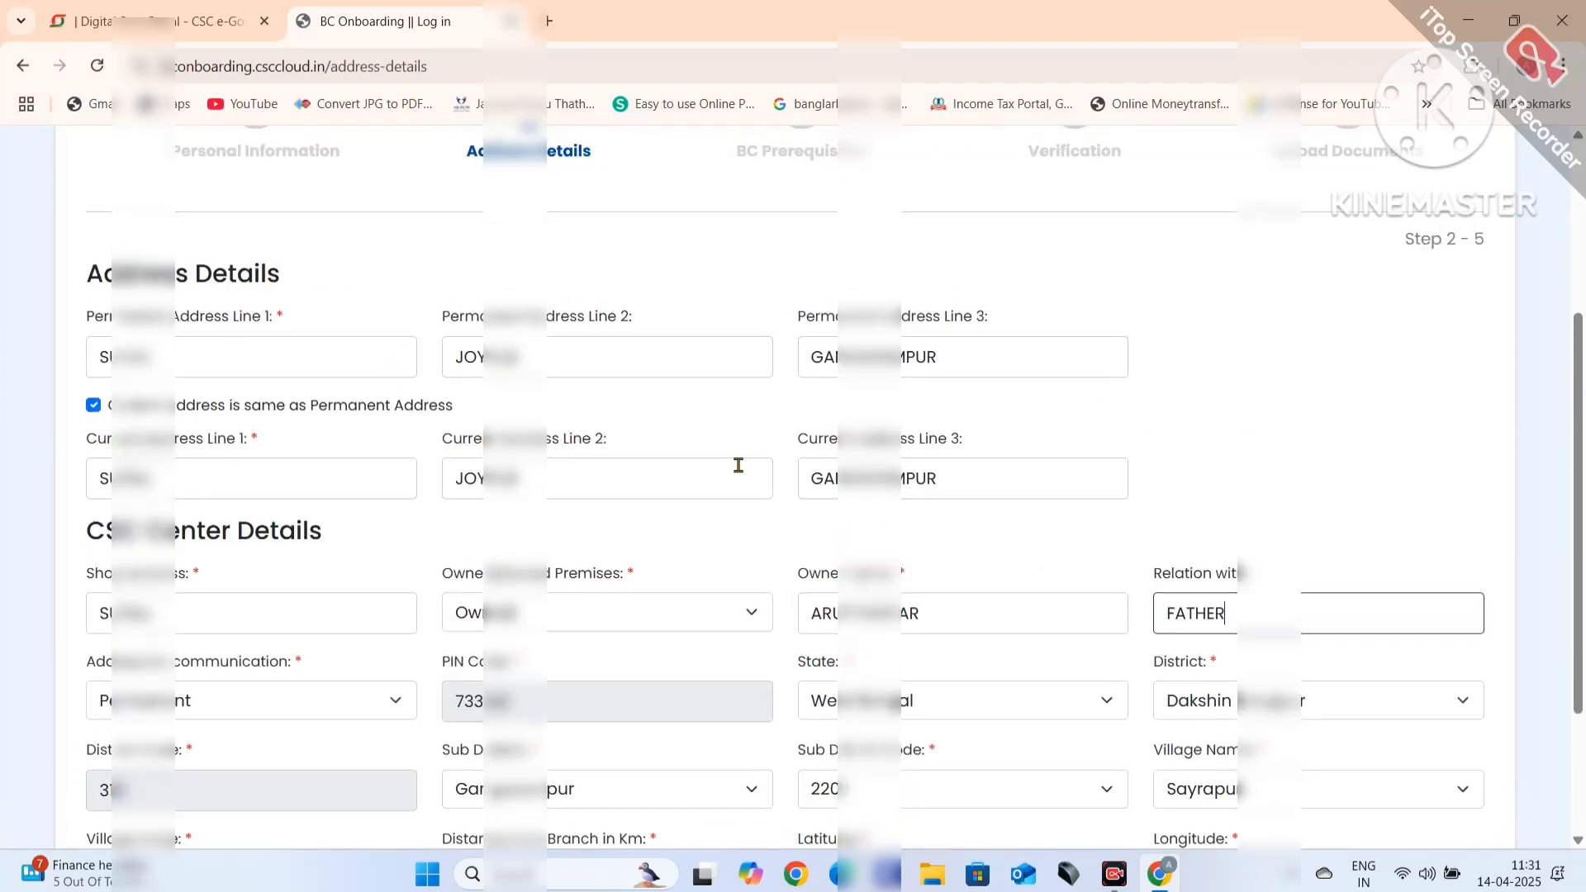
scroll(767, 483, down, 2)
click(727, 731)
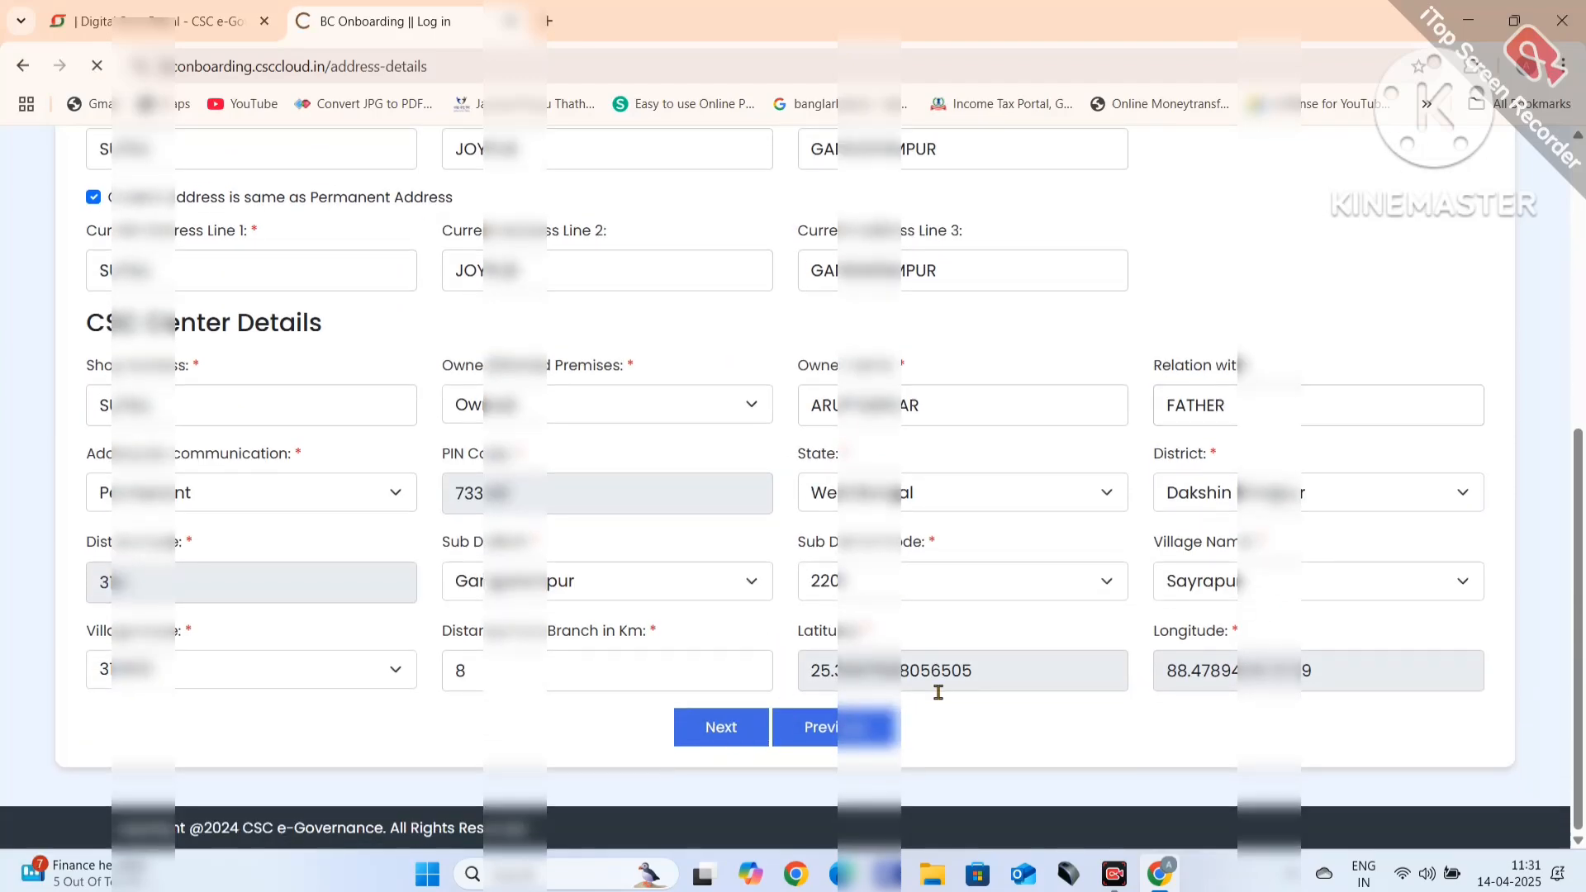
- Set the self-help group membership to Yes and the landline connectivity to Yes in the BC prerequisites
scroll(675, 570, down, 1)
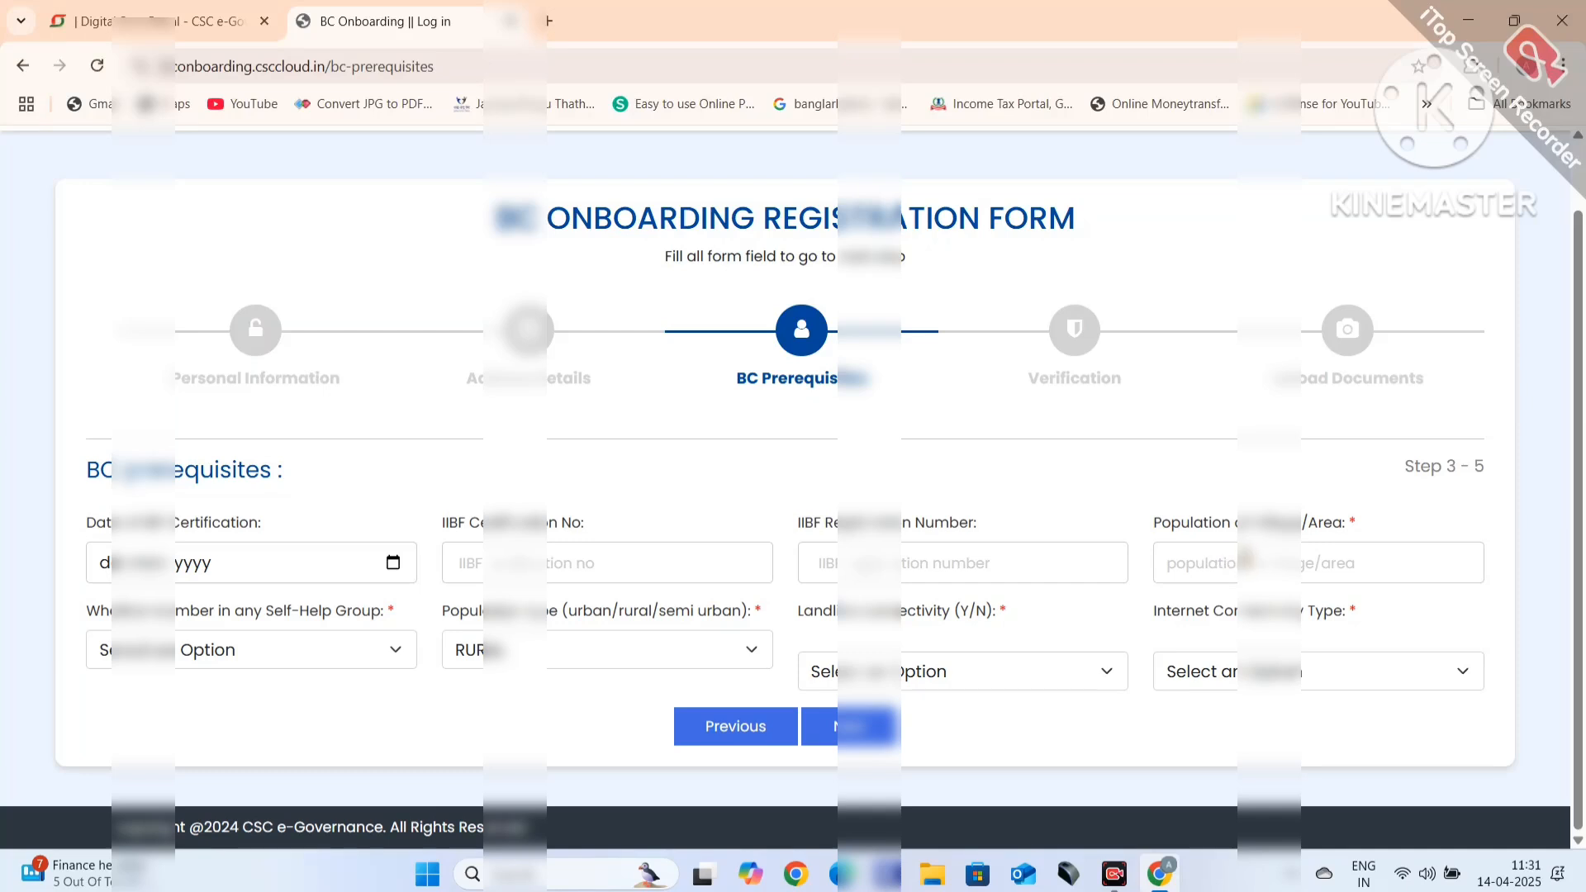
click(235, 656)
click(216, 717)
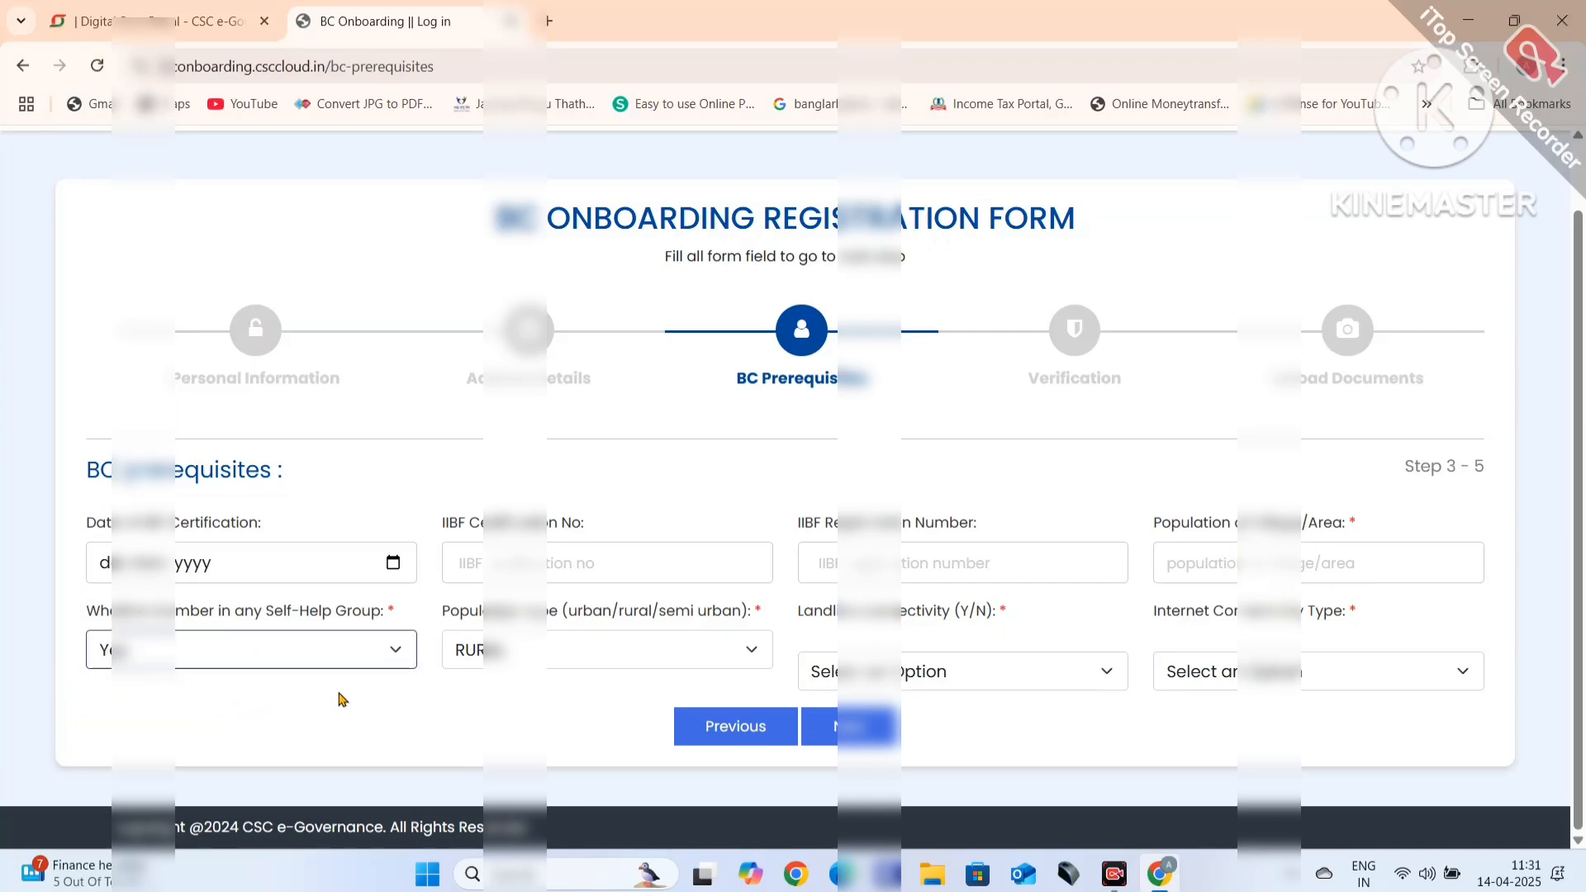
click(944, 677)
click(832, 735)
- Set the internet connectivity type to Broadband (Landline)
click(1205, 675)
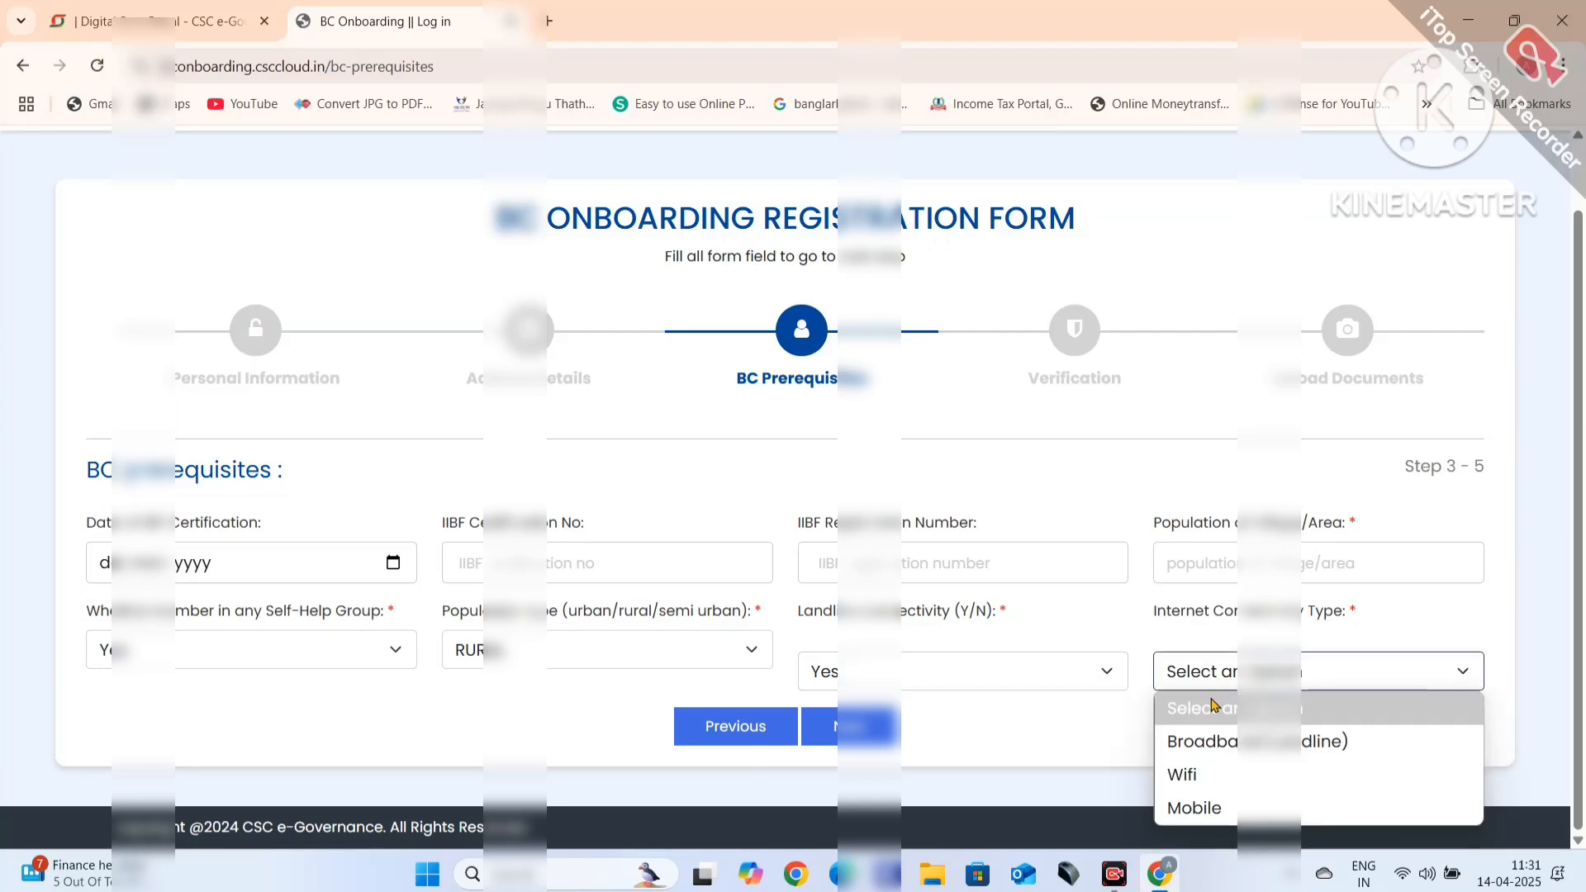
click(1338, 661)
click(1288, 684)
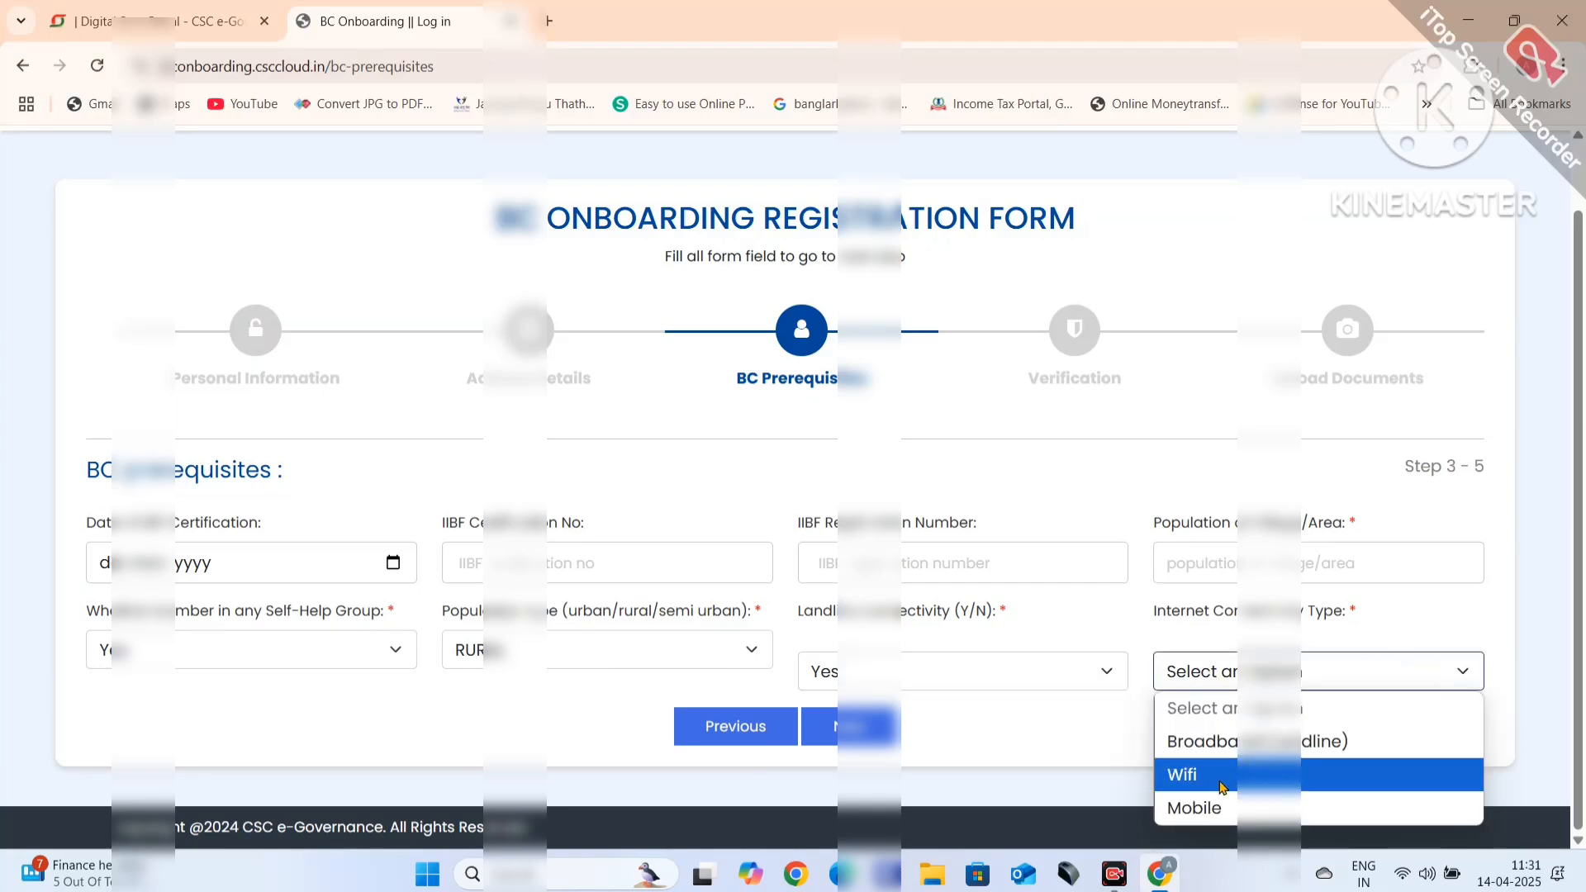
click(1202, 743)
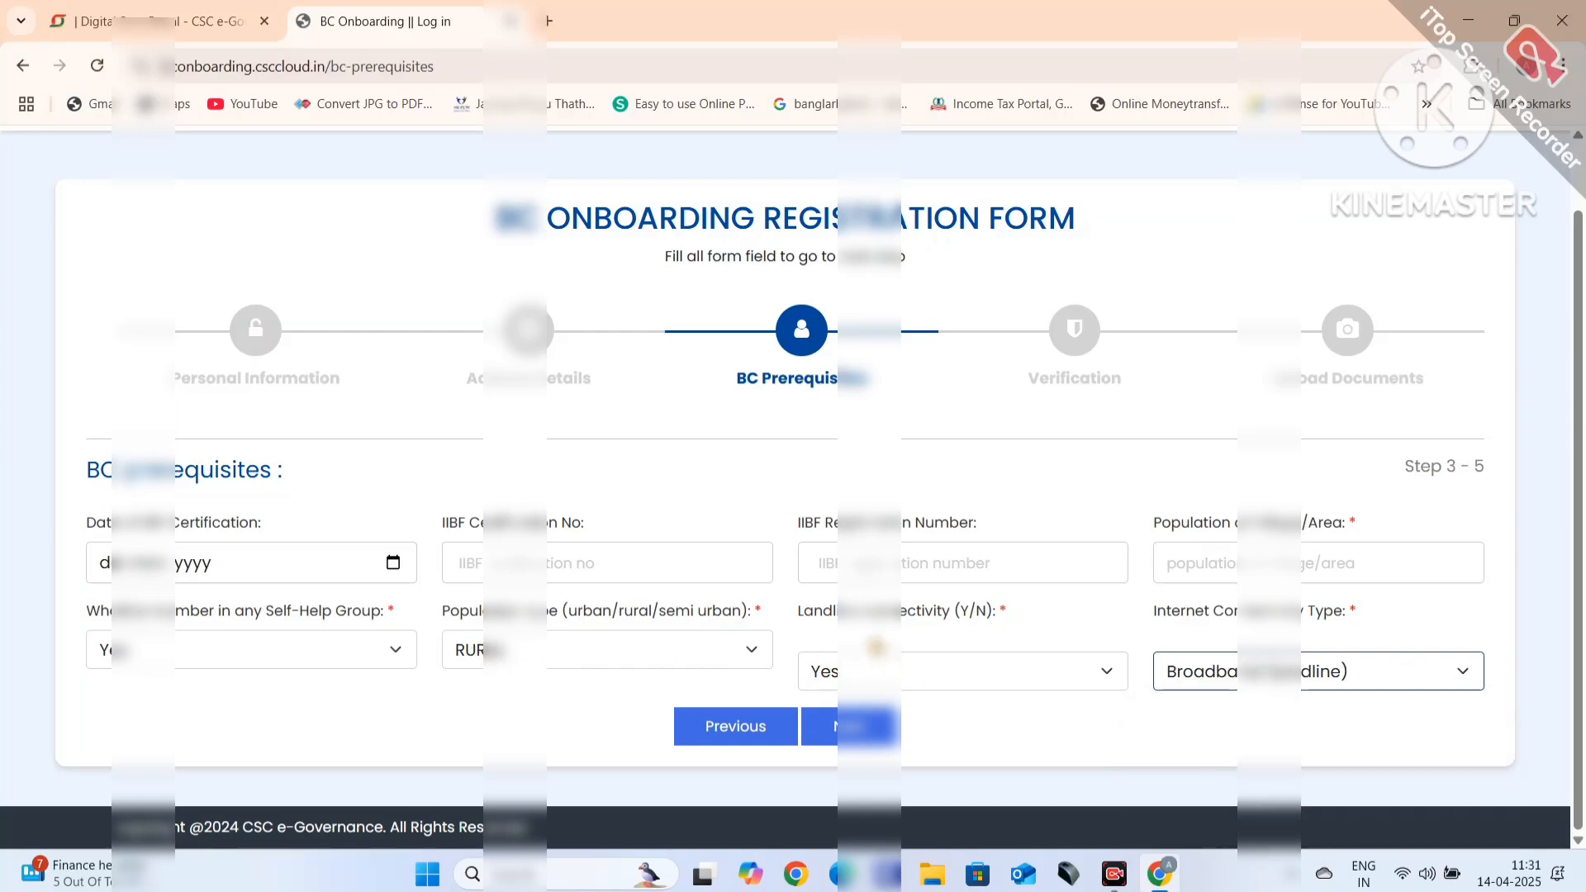
- Keep landline connectivity at Yes, complete the IIBF certification details with a village population of 5000, and continue to the verification page
click(877, 681)
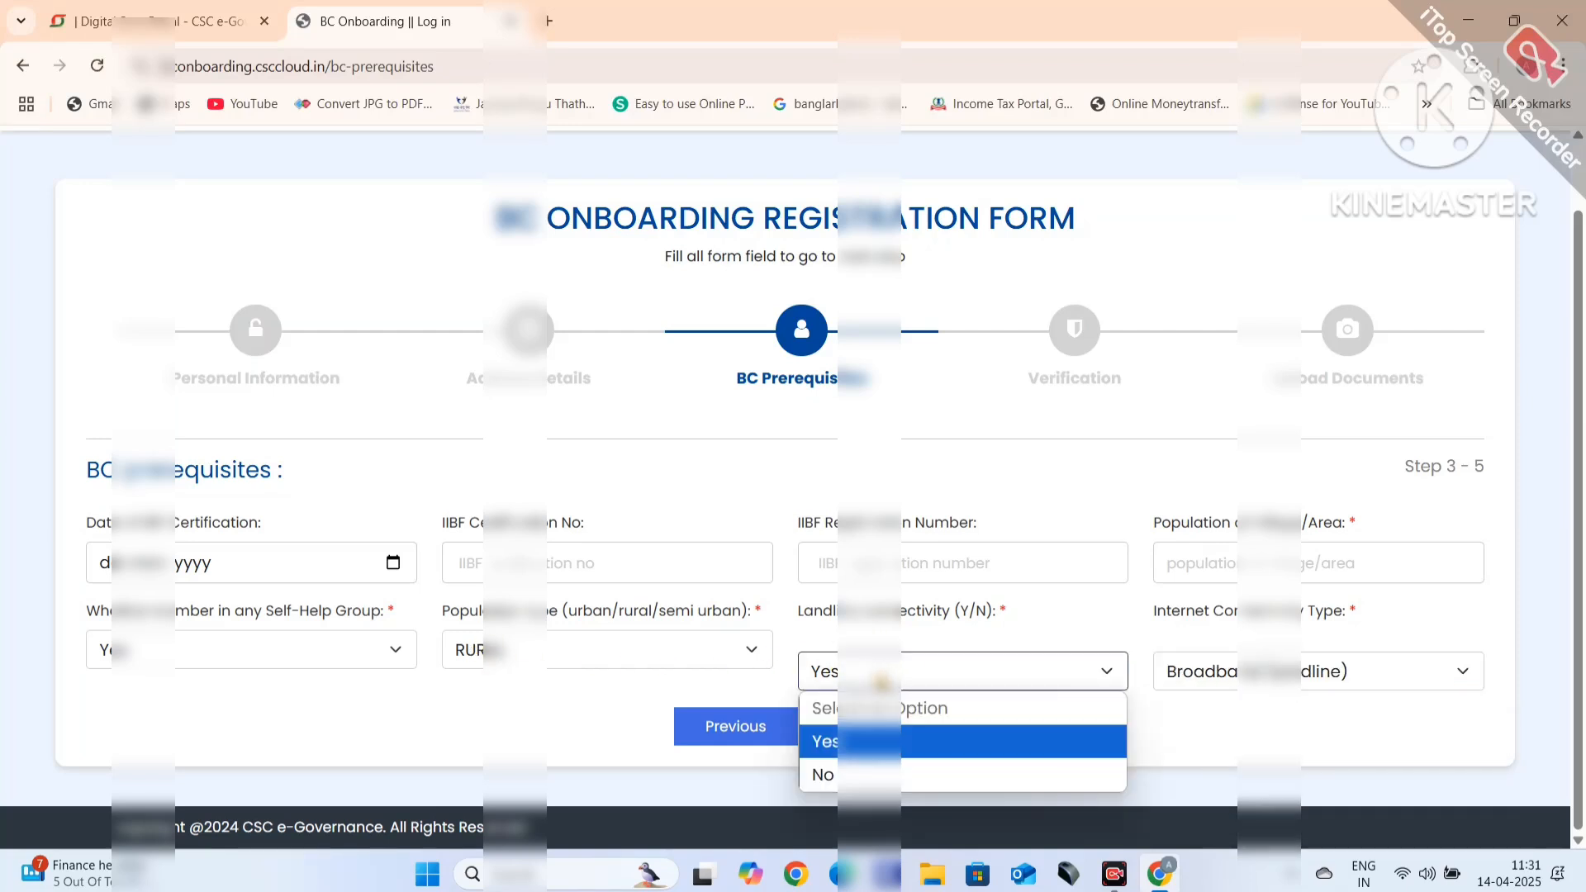
click(880, 682)
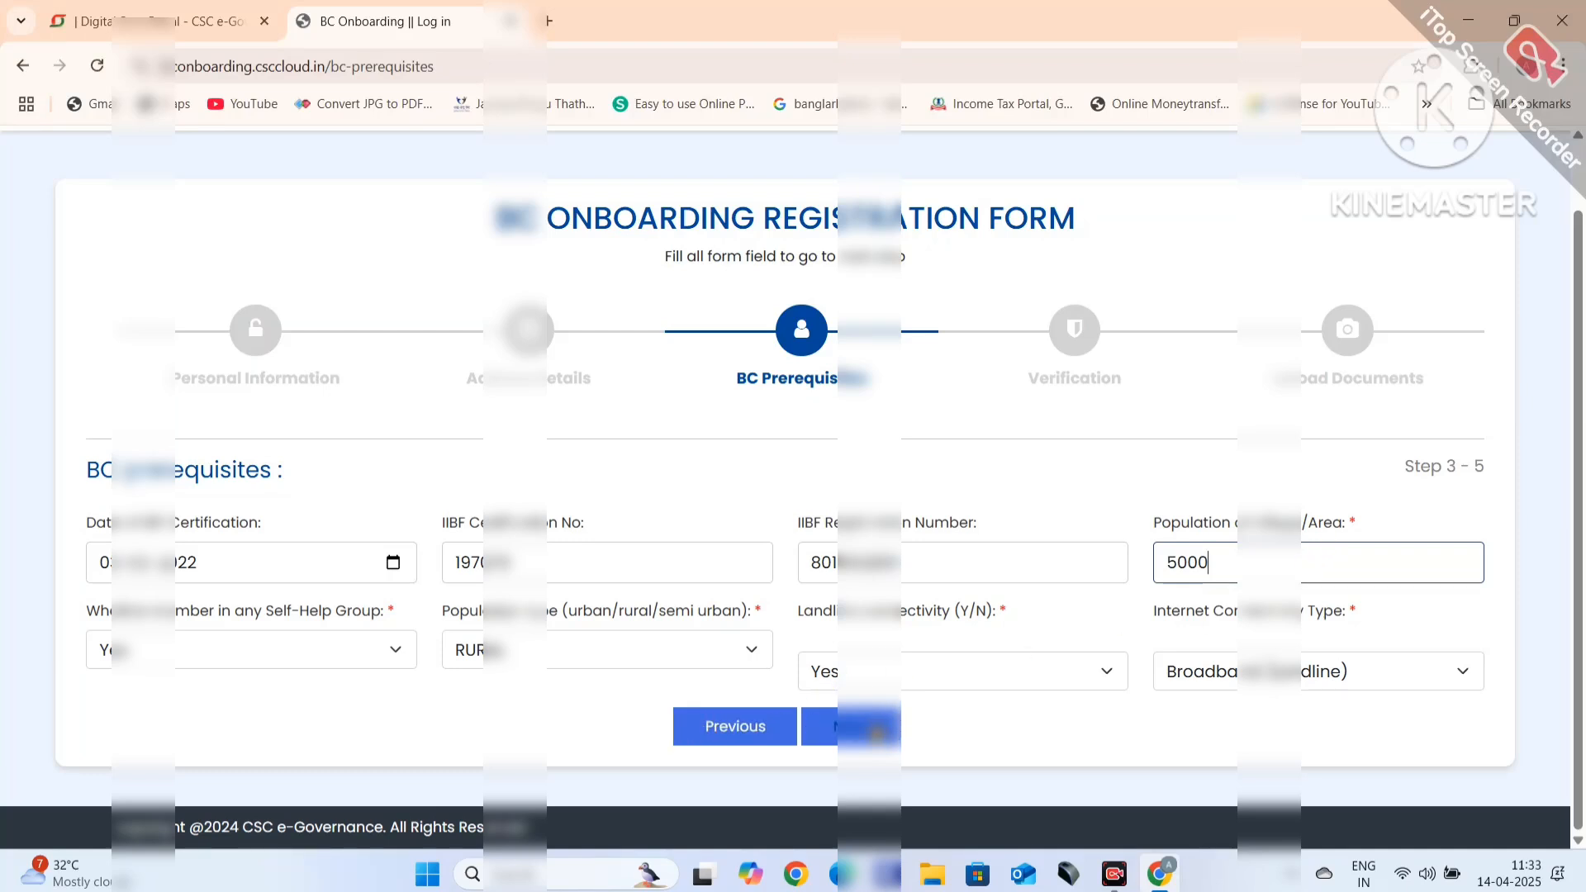
click(875, 731)
- Enter the names and contact numbers of both references with occupation self employed, and continue to the document upload page
scroll(650, 643, down, 2)
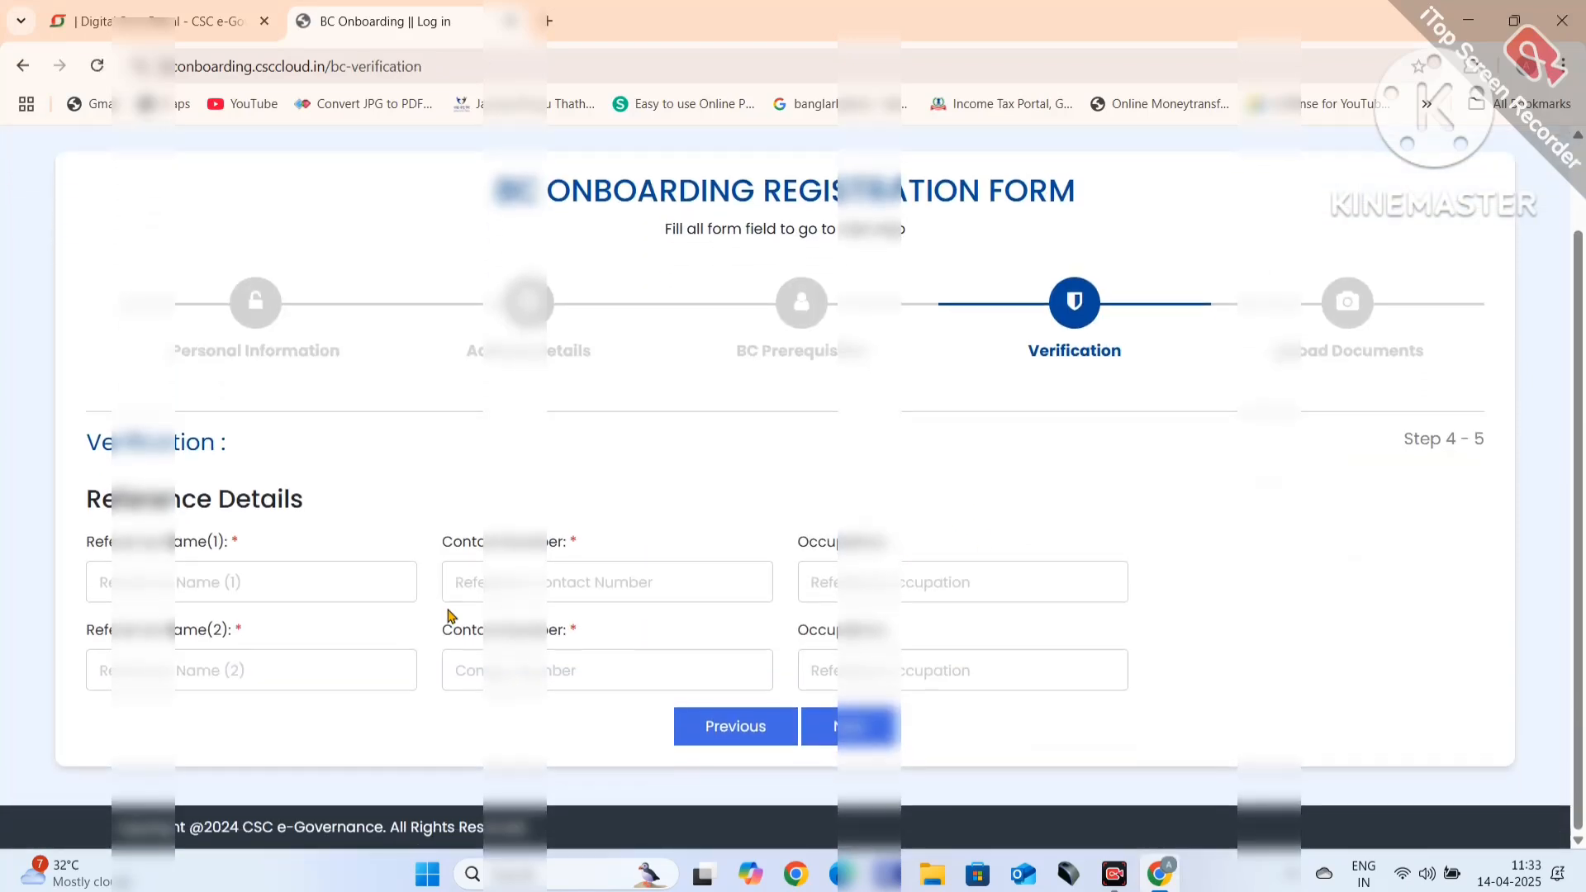
click(180, 578)
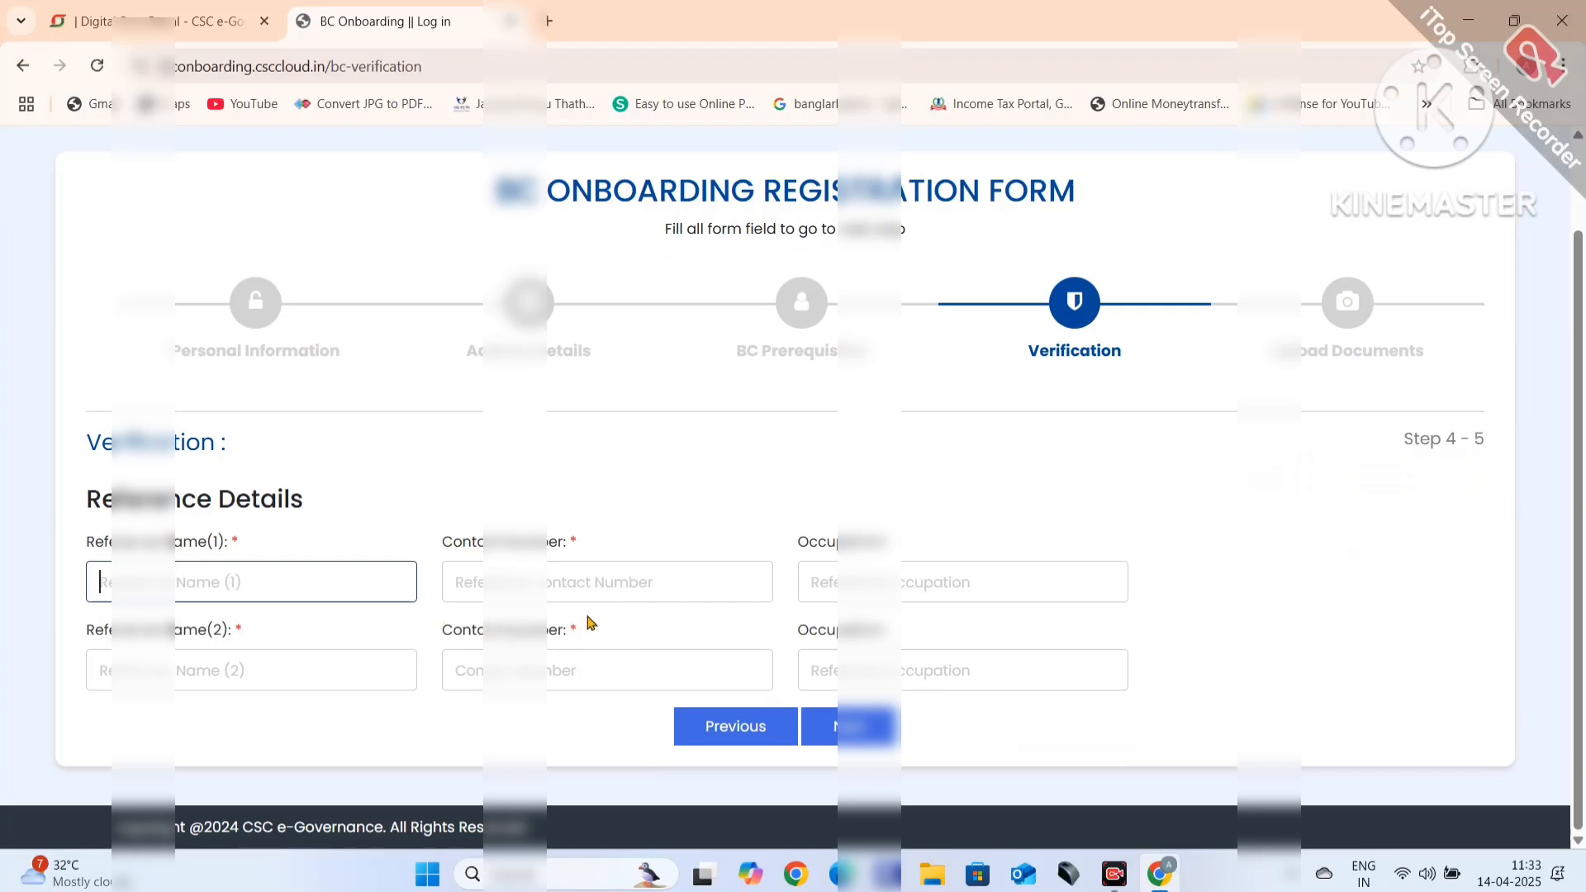
click(914, 582)
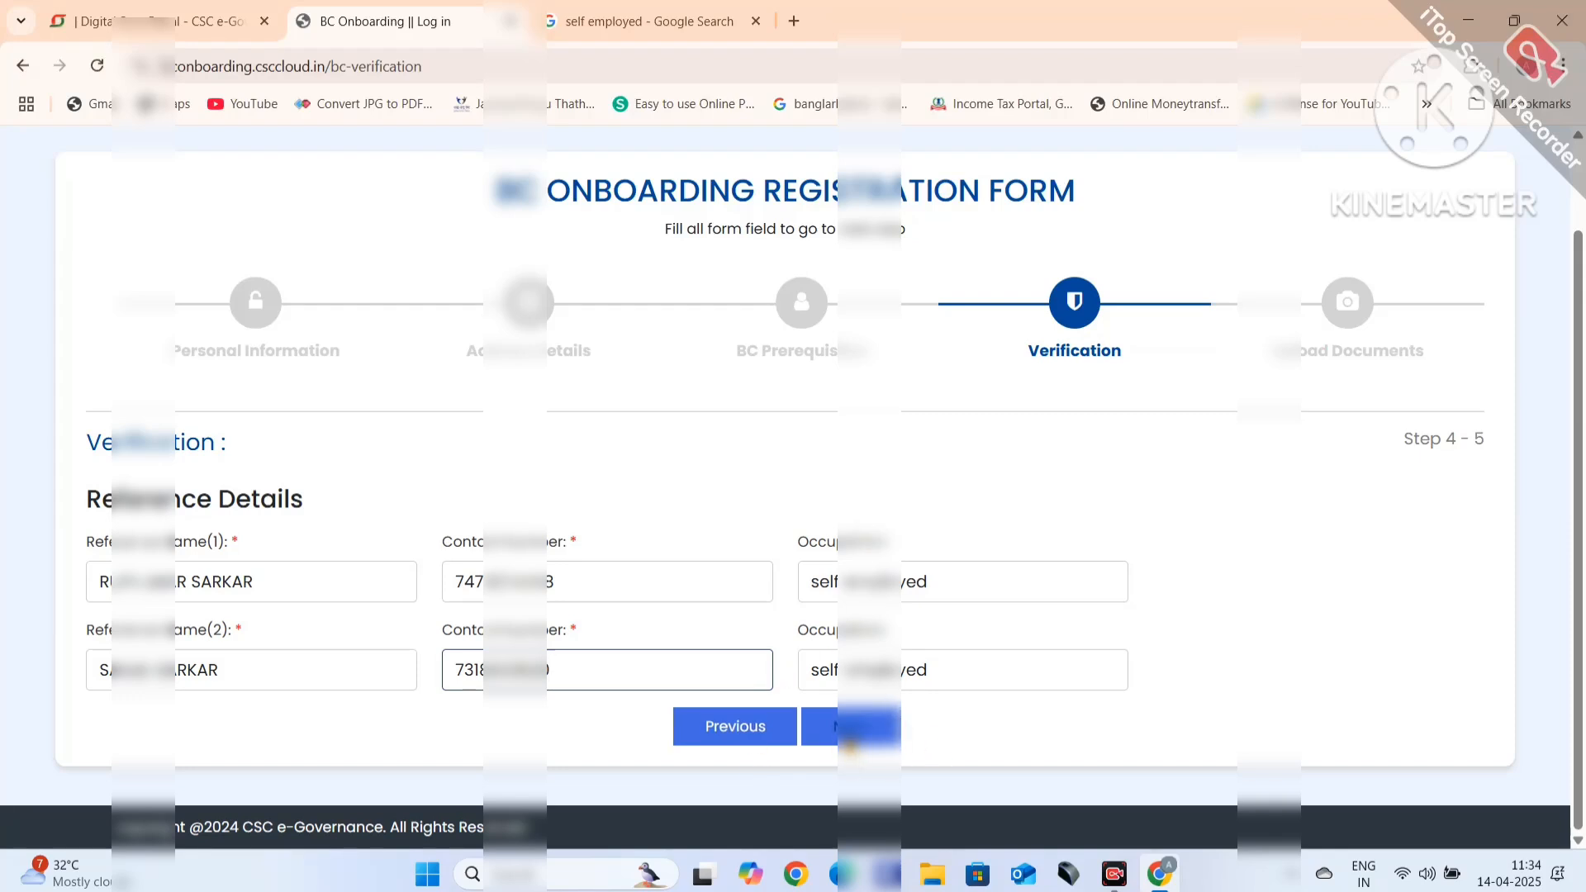
click(861, 729)
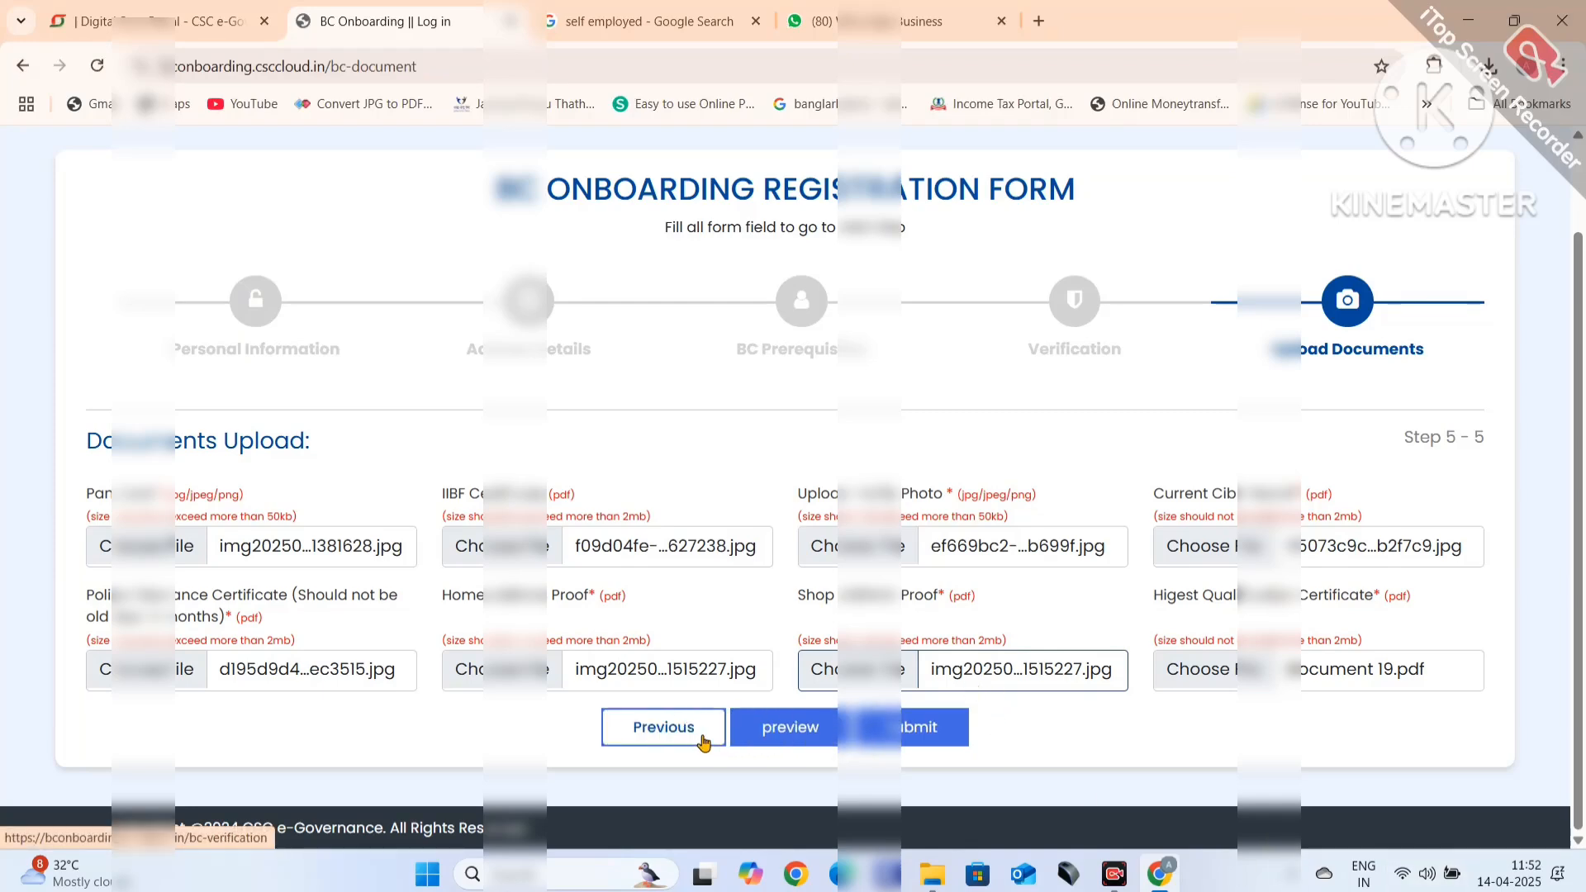
- With all required documents attached, review the preview of the complete application and submit it
click(782, 732)
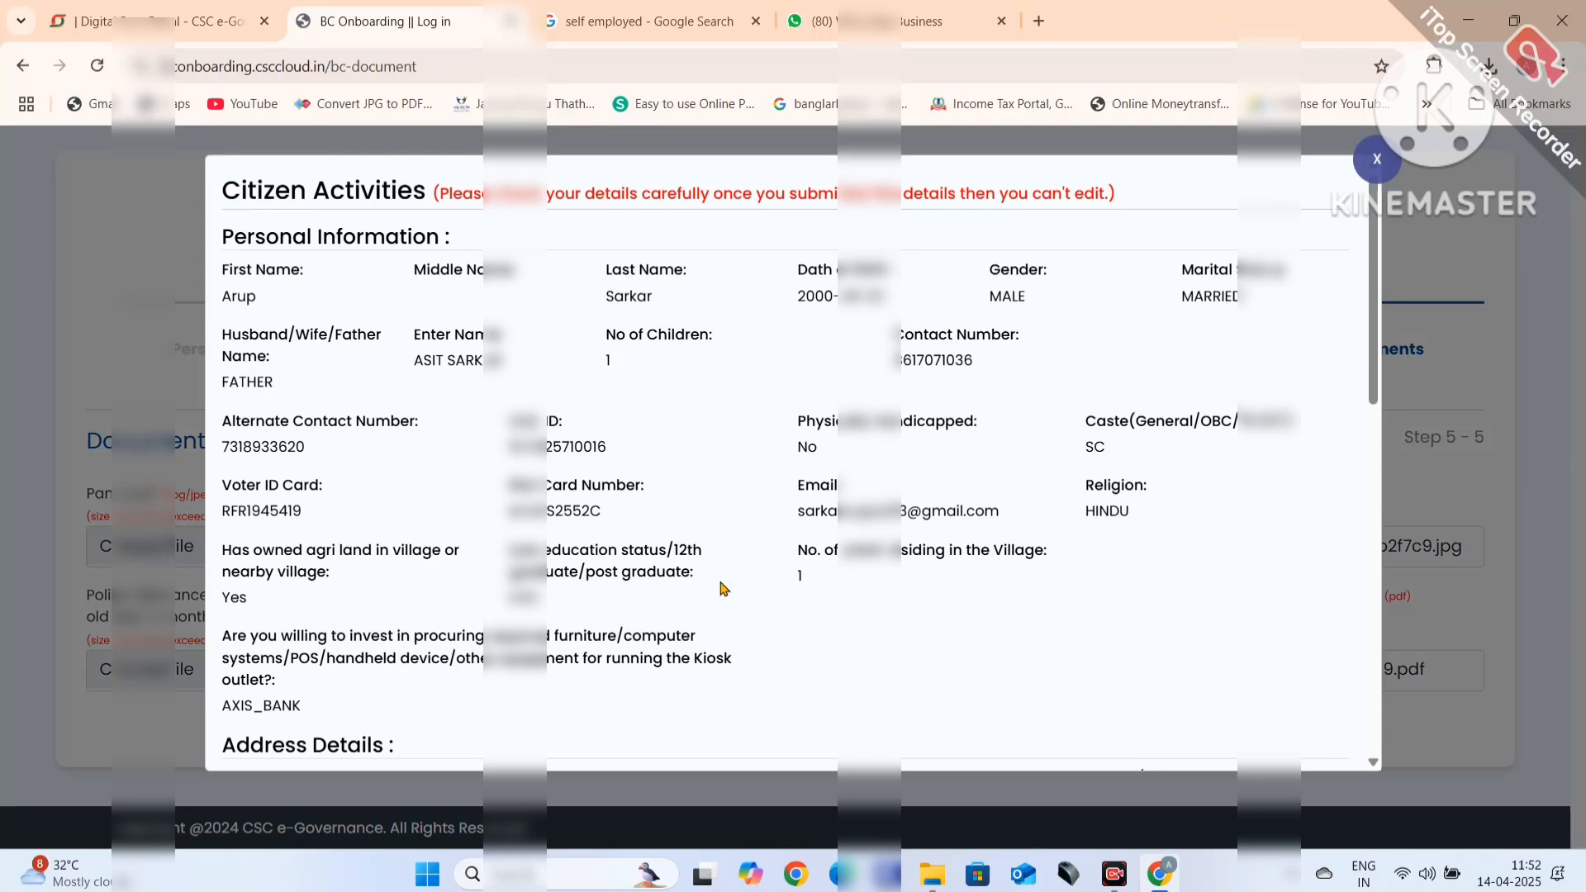
scroll(641, 583, down, 10)
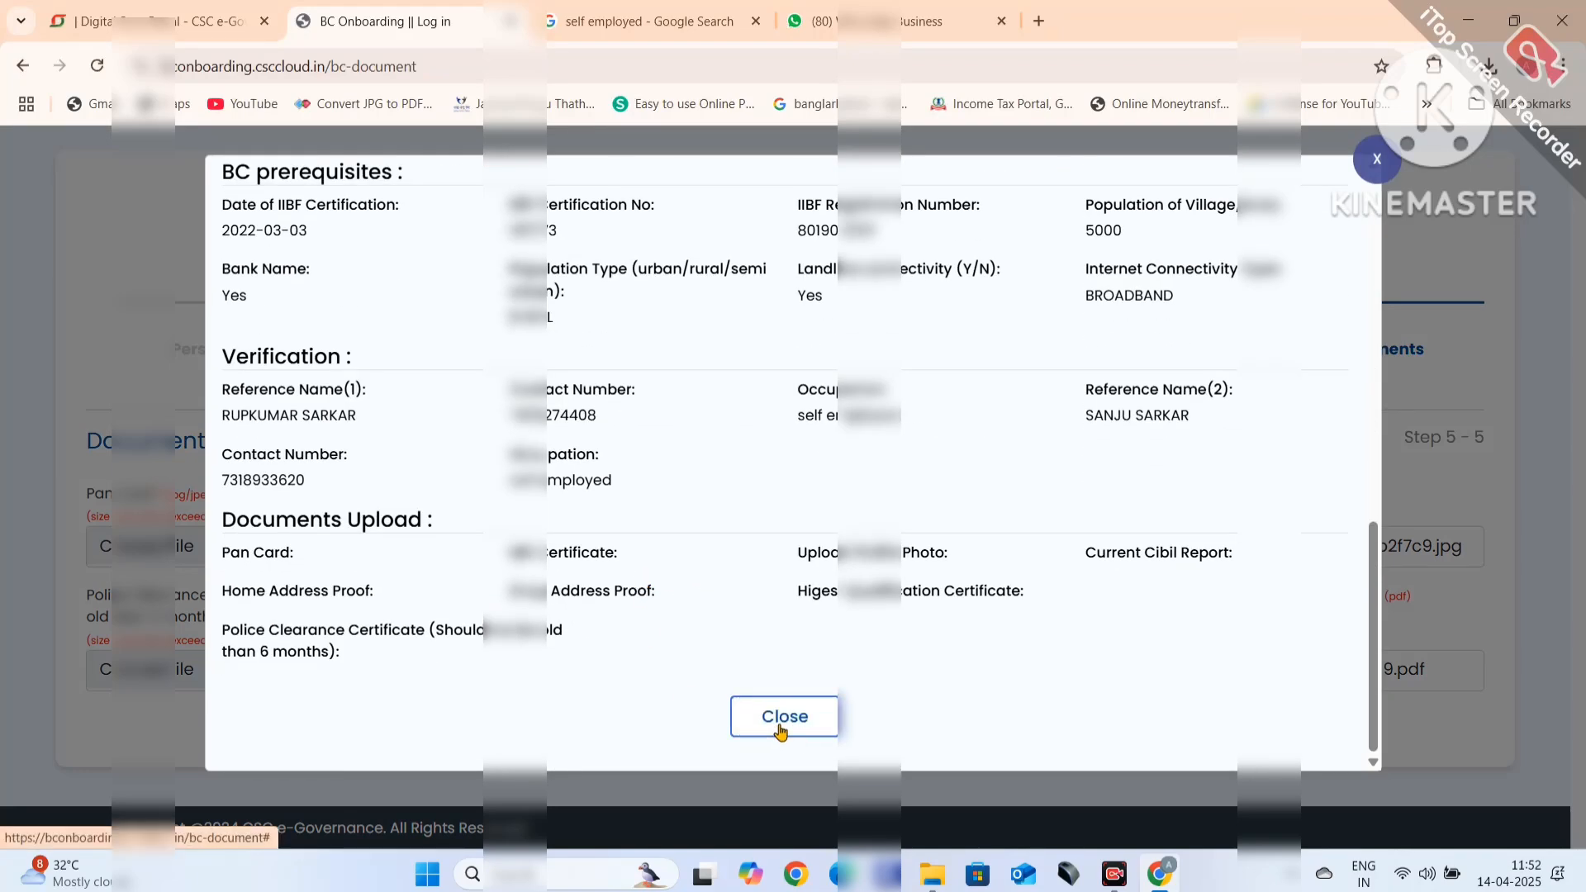
click(774, 730)
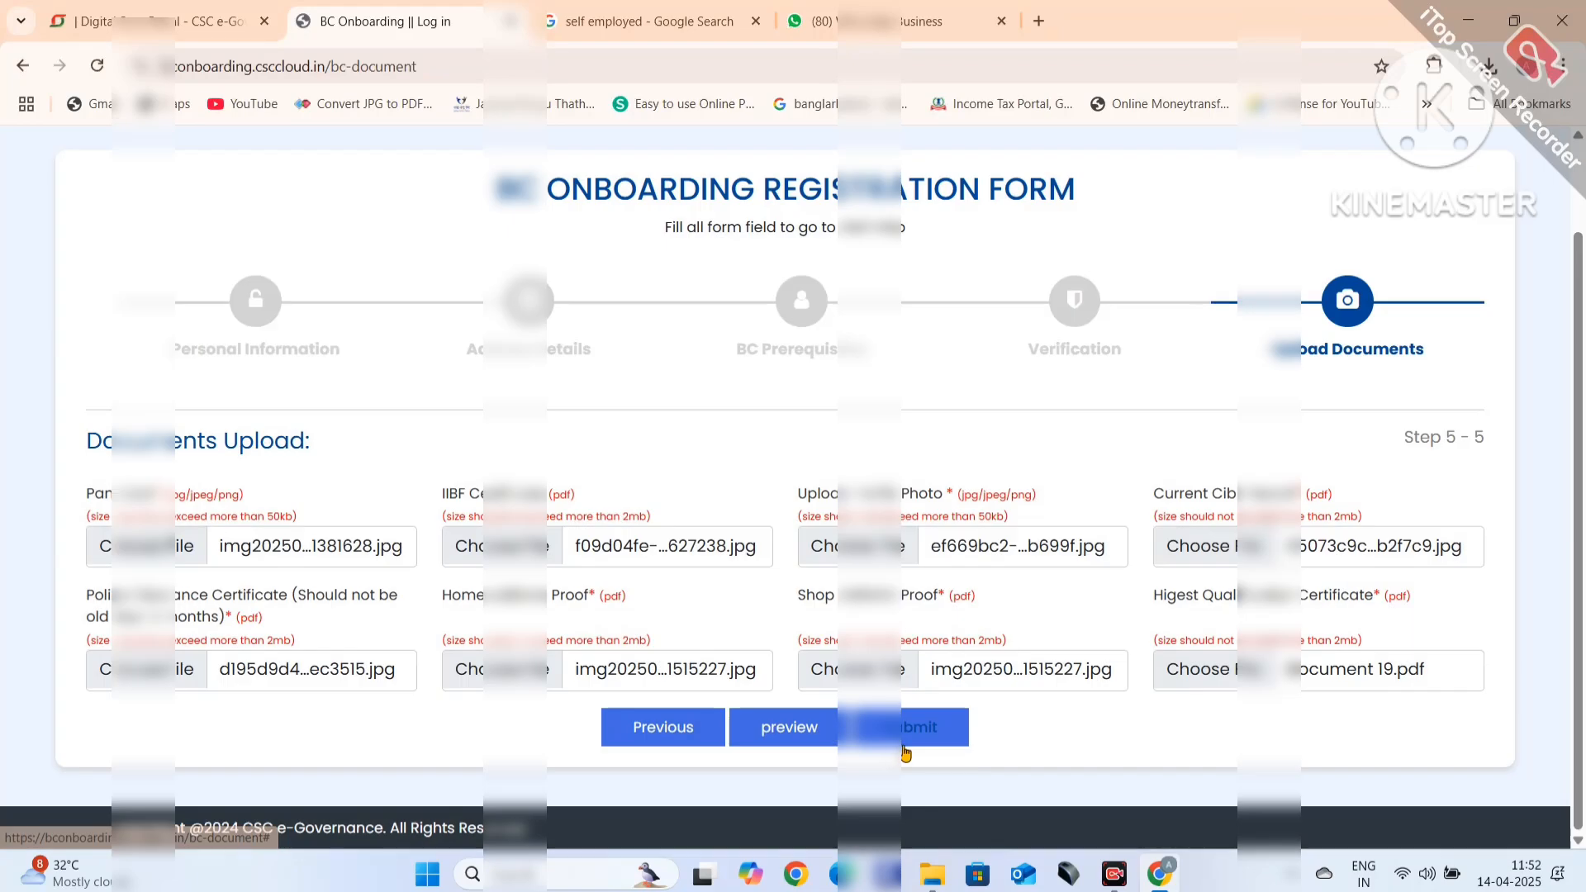
click(911, 746)
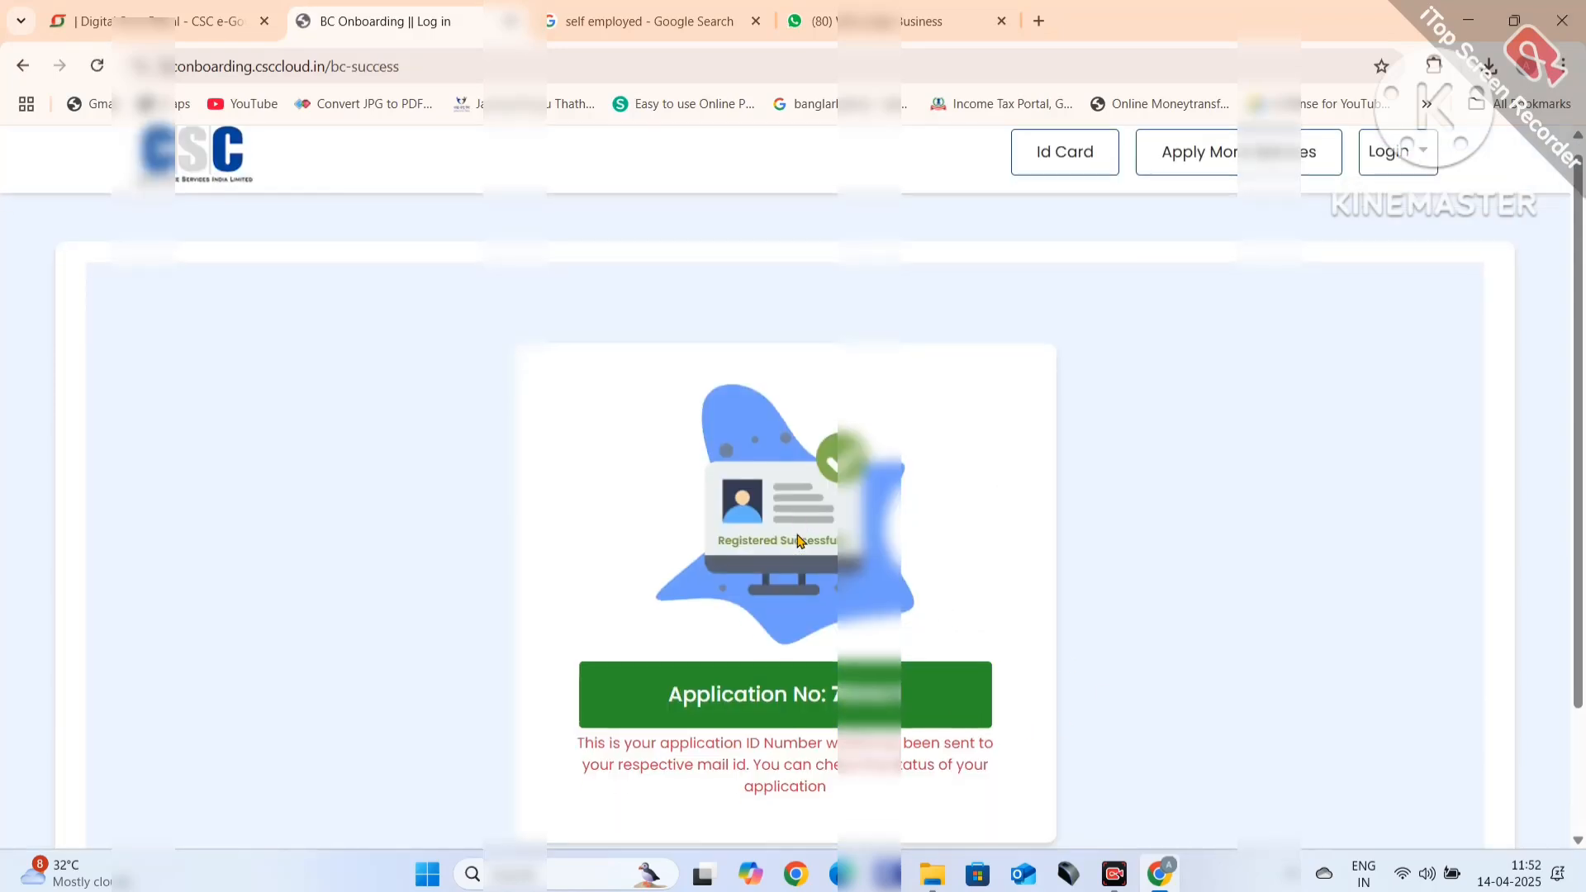
- Copy the application number from the registration success page
scroll(810, 593, down, 2)
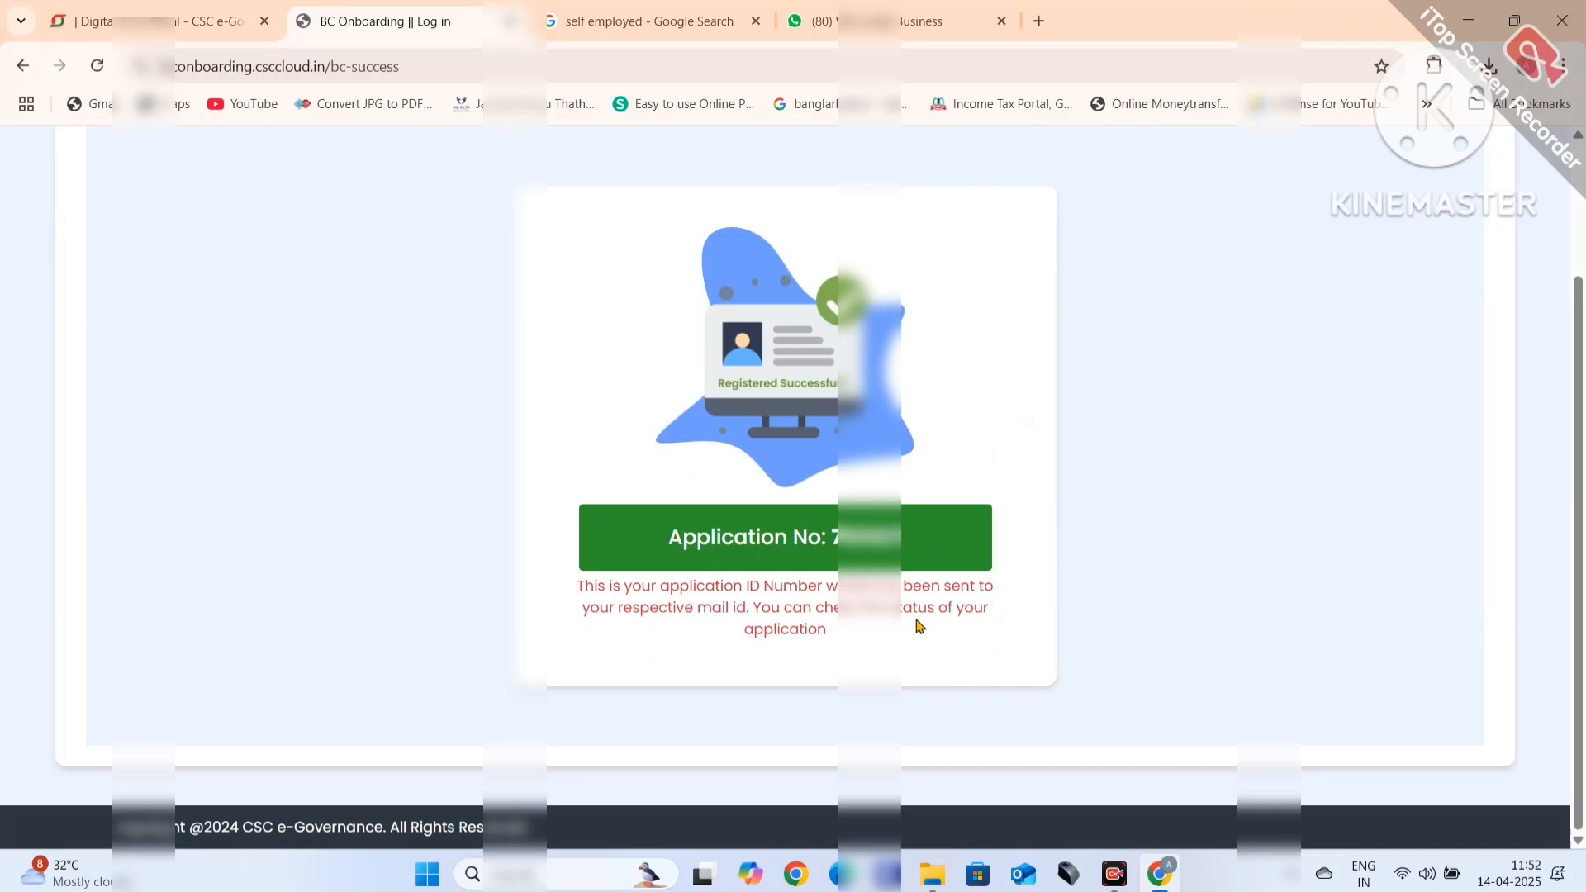
scroll(1126, 620, up, 1)
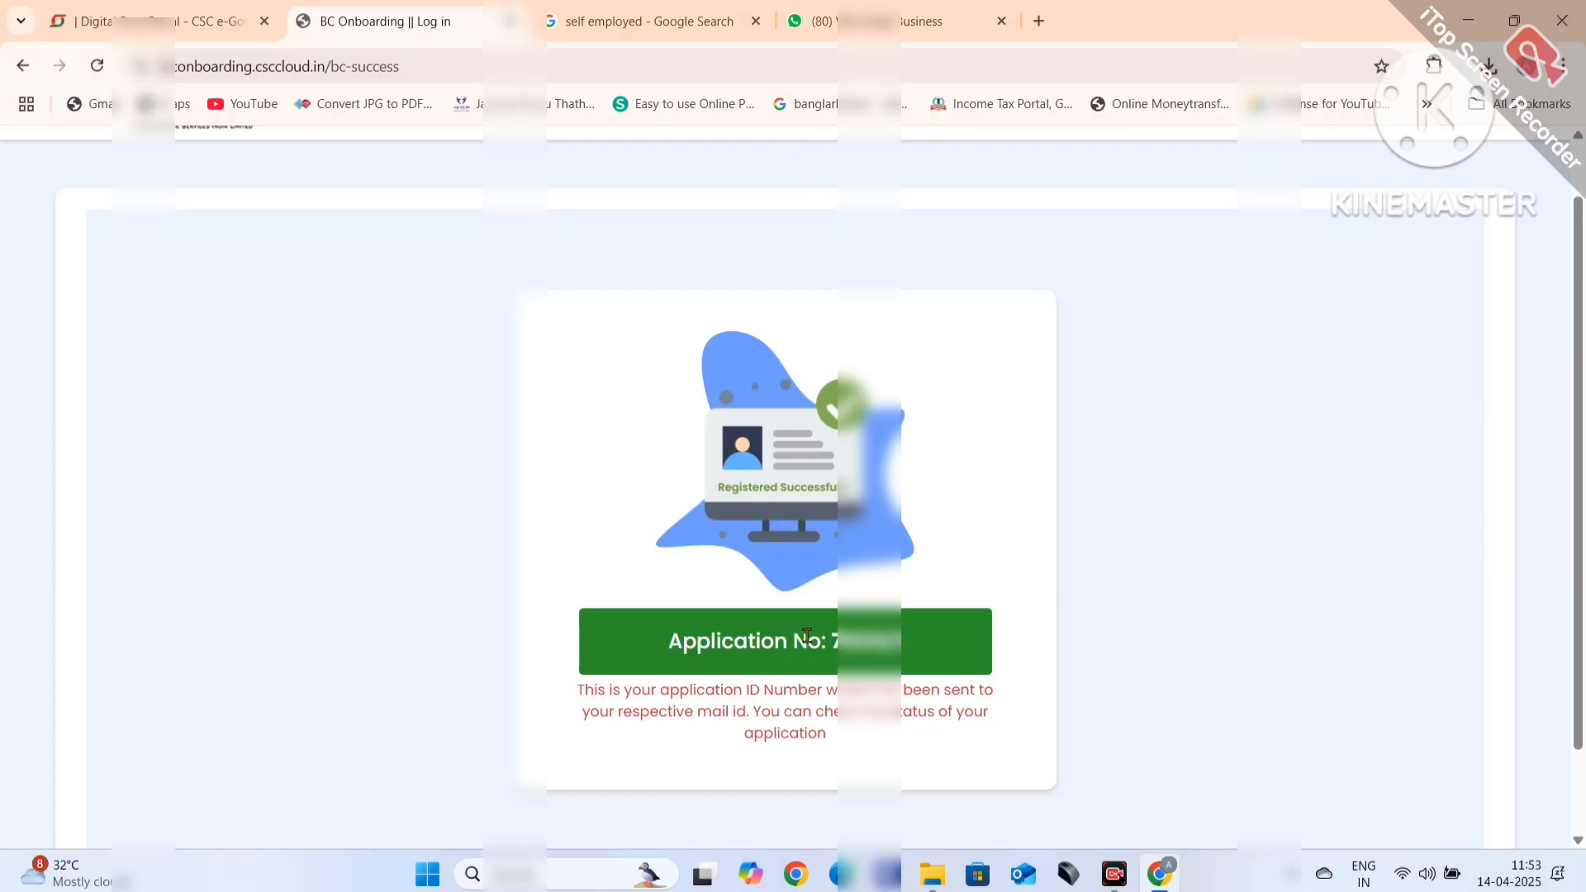
scroll(443, 373, down, 1)
scroll(443, 373, down, 1)
double_click(890, 538)
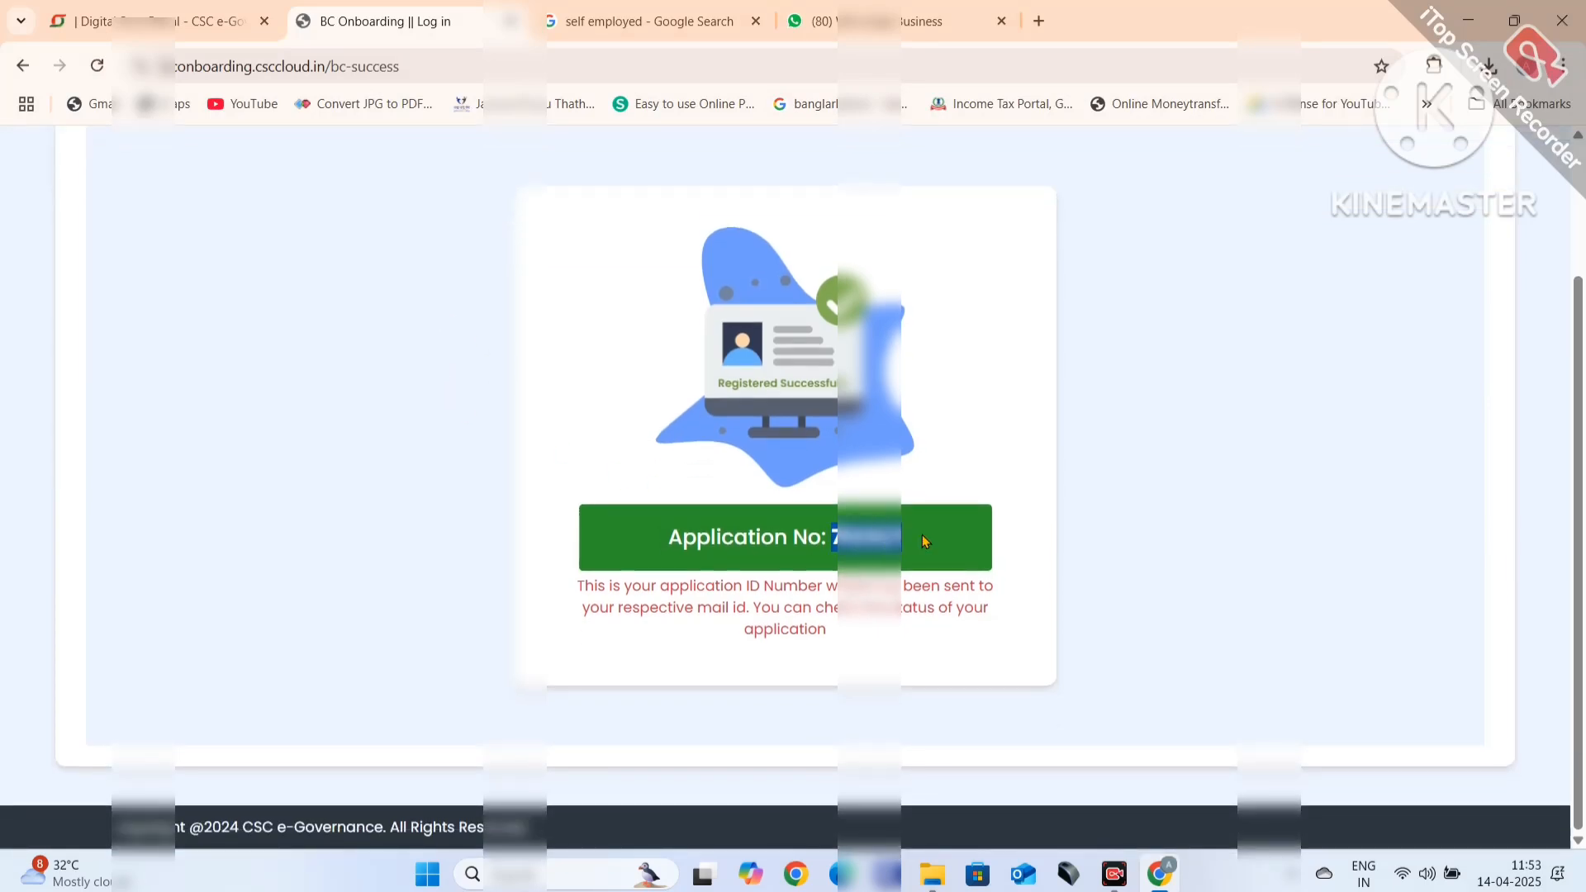
right_click(894, 548)
click(914, 561)
- Return to the Digital Seva portal and reopen the BC onboarding site through the Bank BC service
click(175, 25)
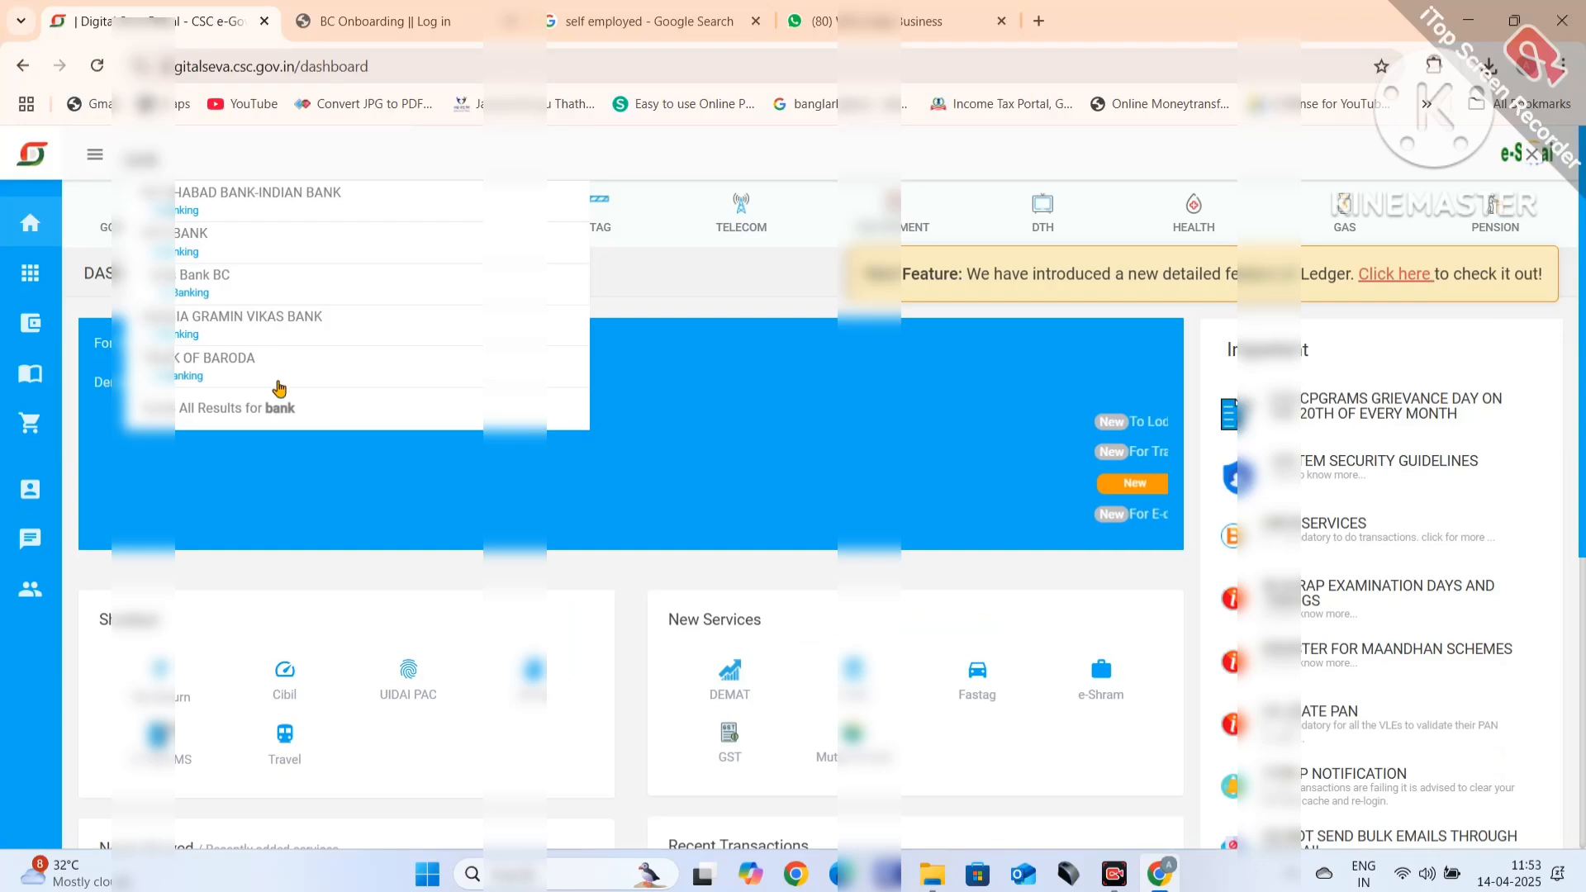
click(203, 281)
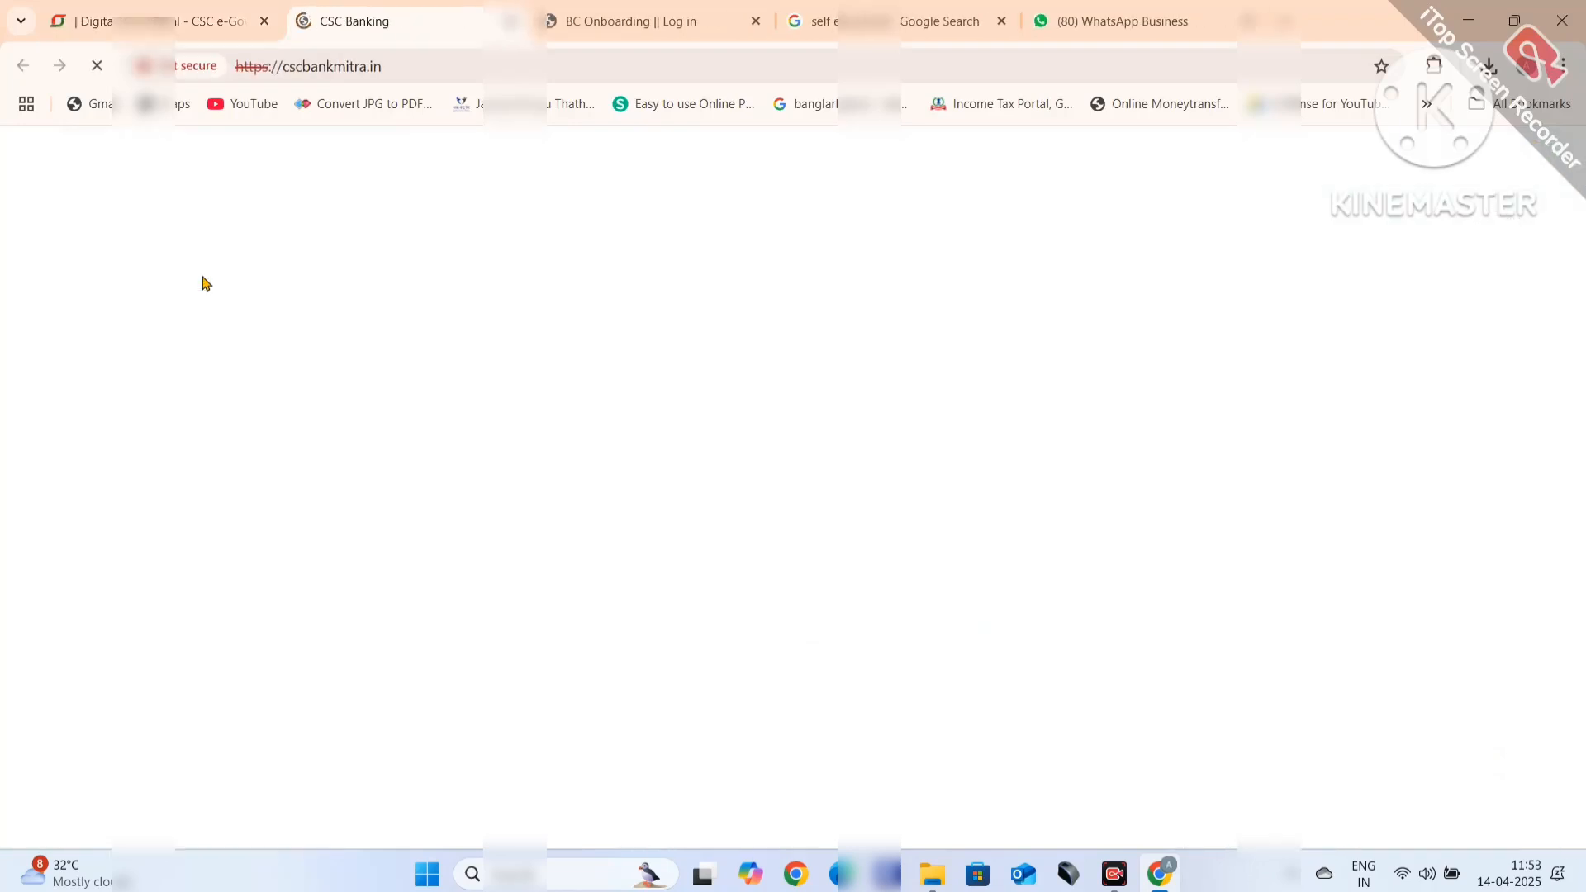
click(1002, 457)
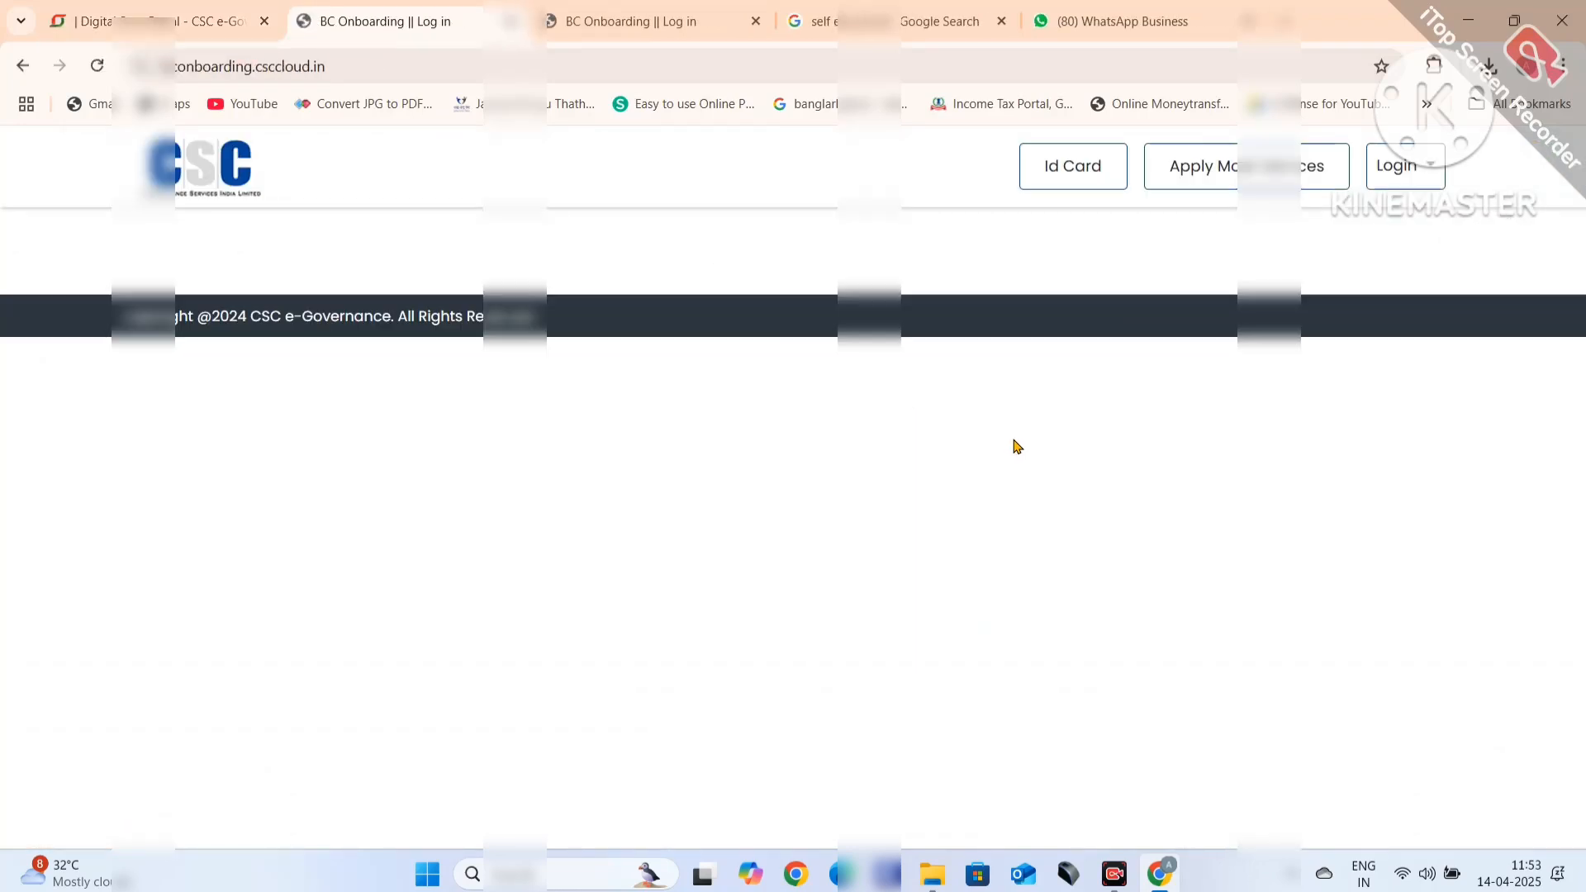
- Check the ID card page, and log out to return to the CSC Banking Services home page
click(1086, 184)
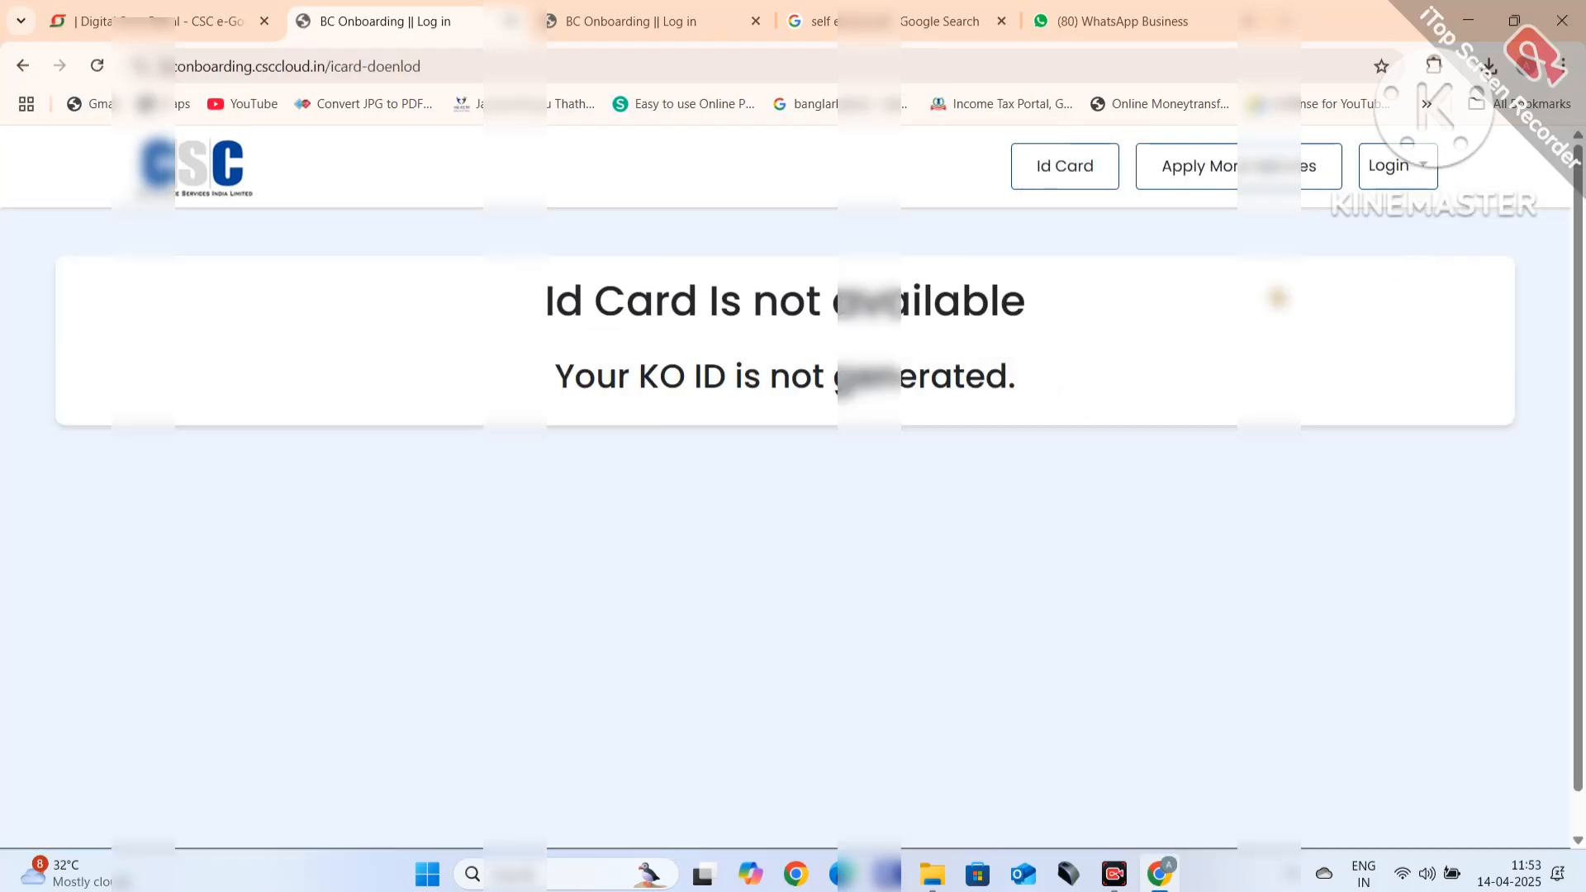
mouse_move(1397, 177)
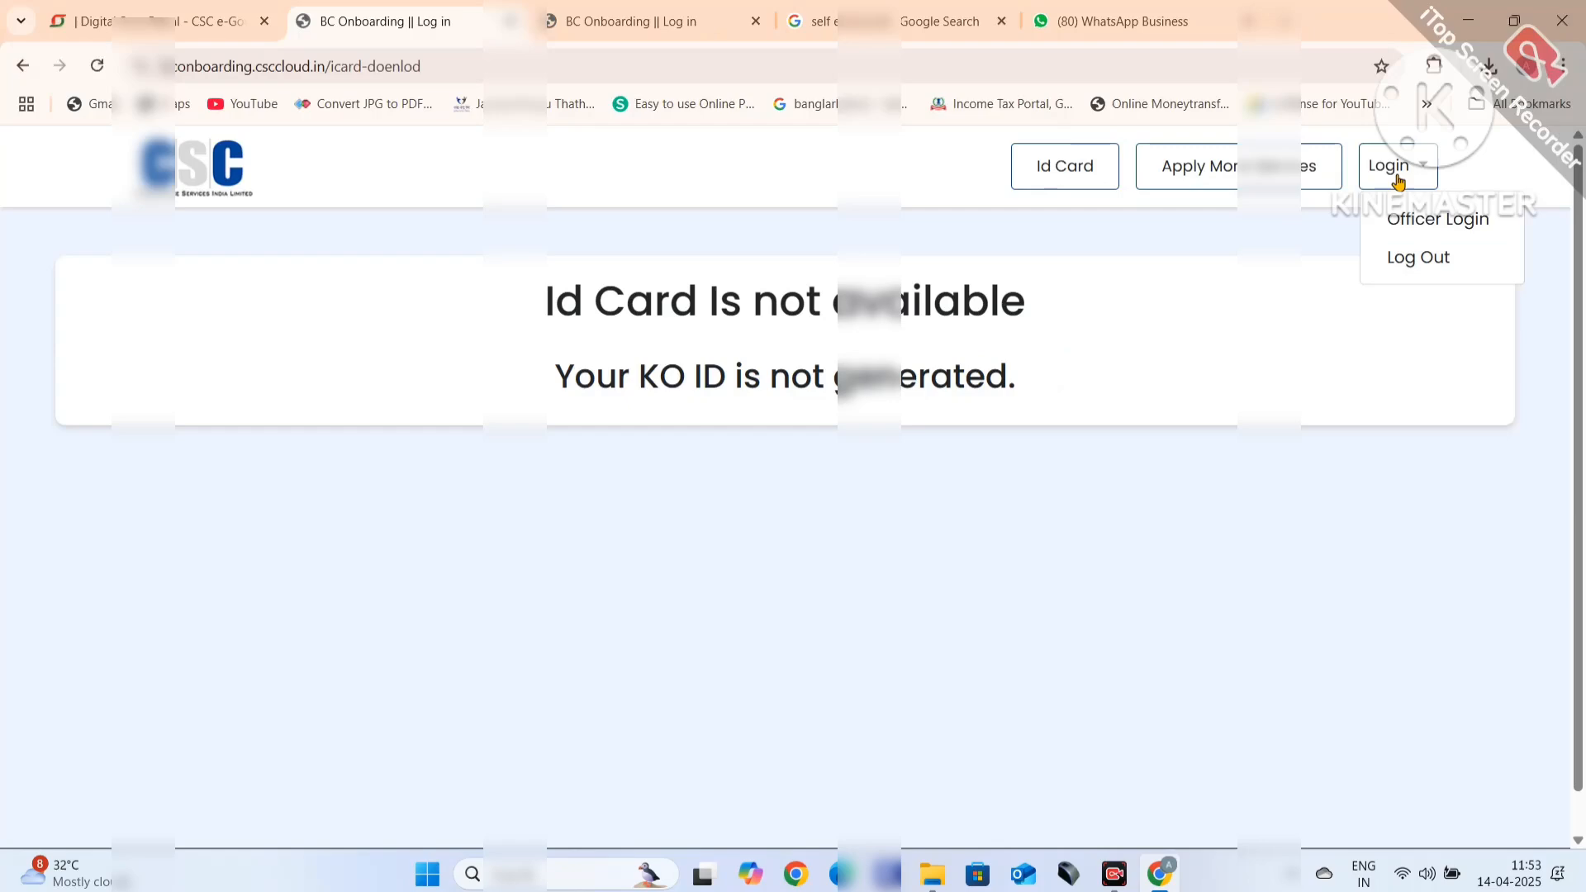
click(1401, 258)
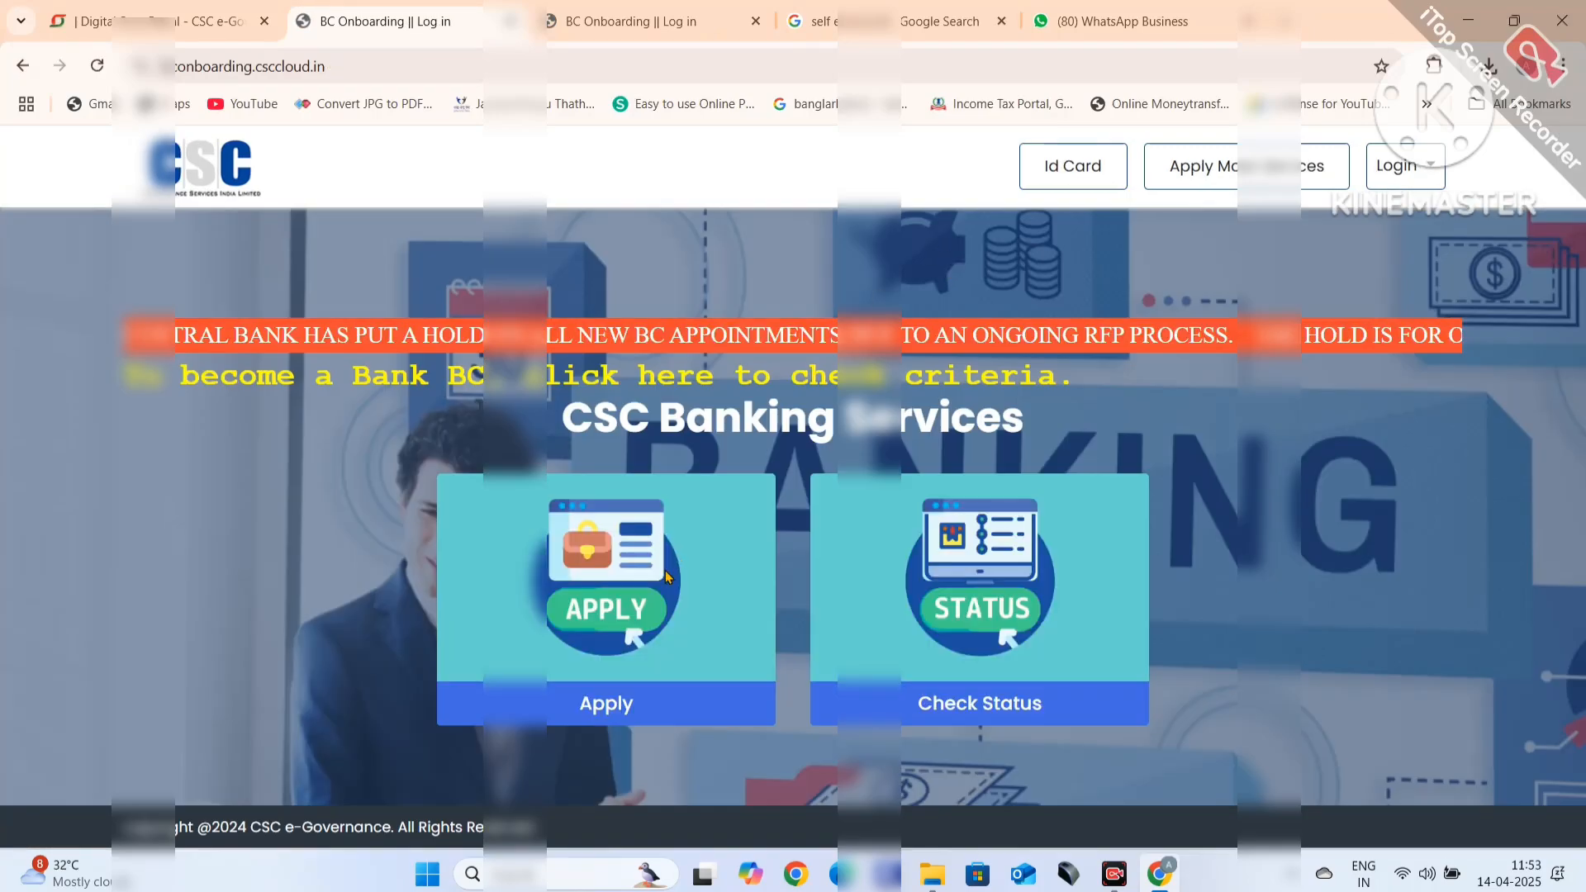
- Open the application status check, enter the CSC ID and paste the copied application number
click(918, 719)
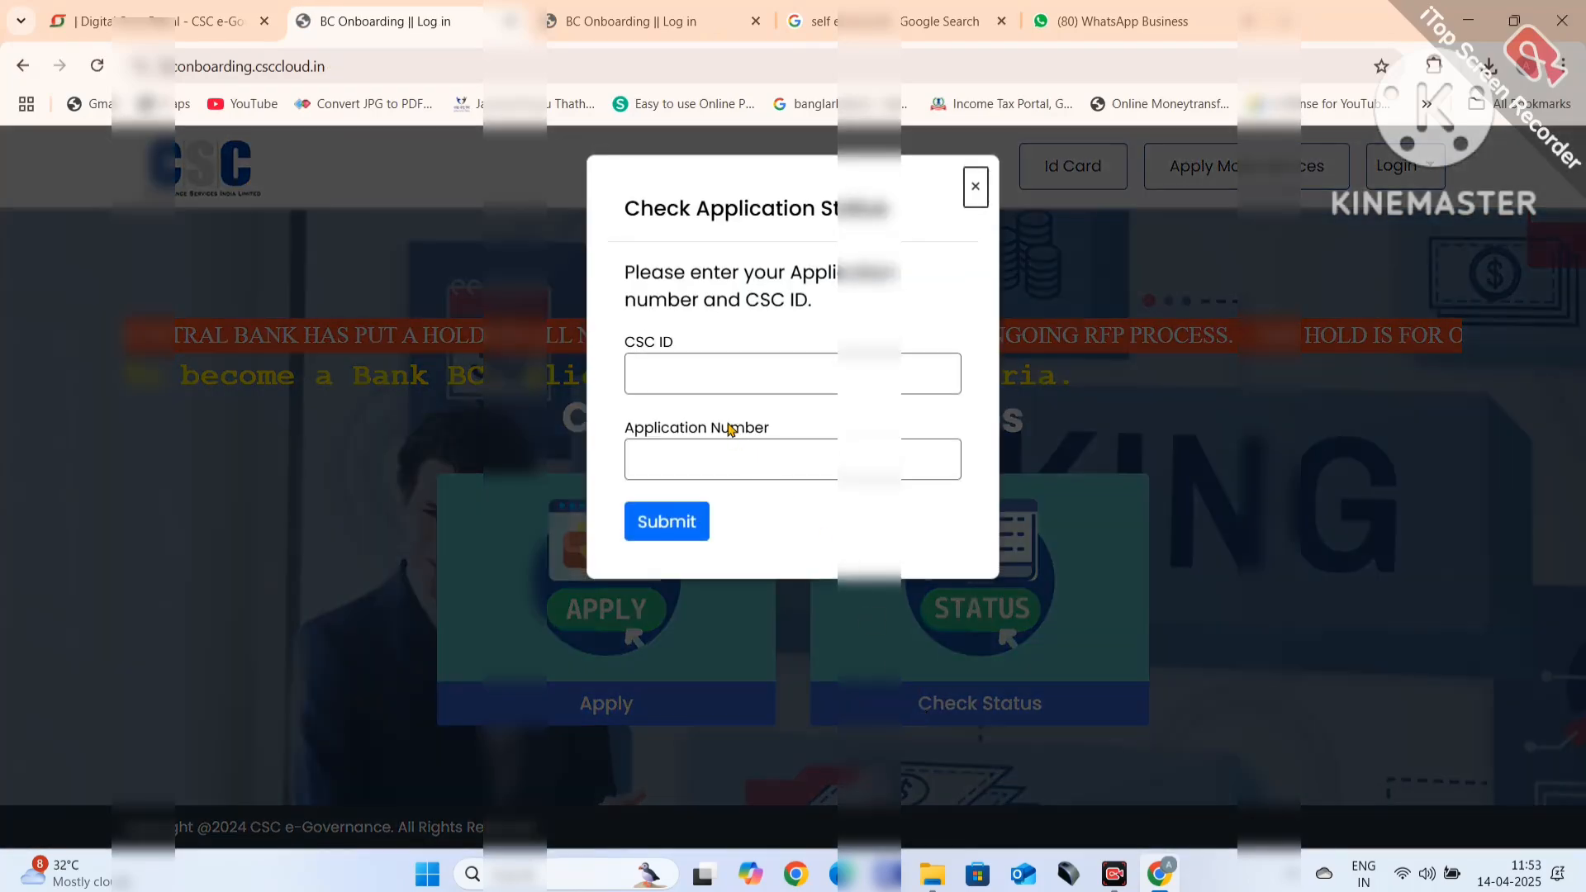
click(708, 373)
click(776, 425)
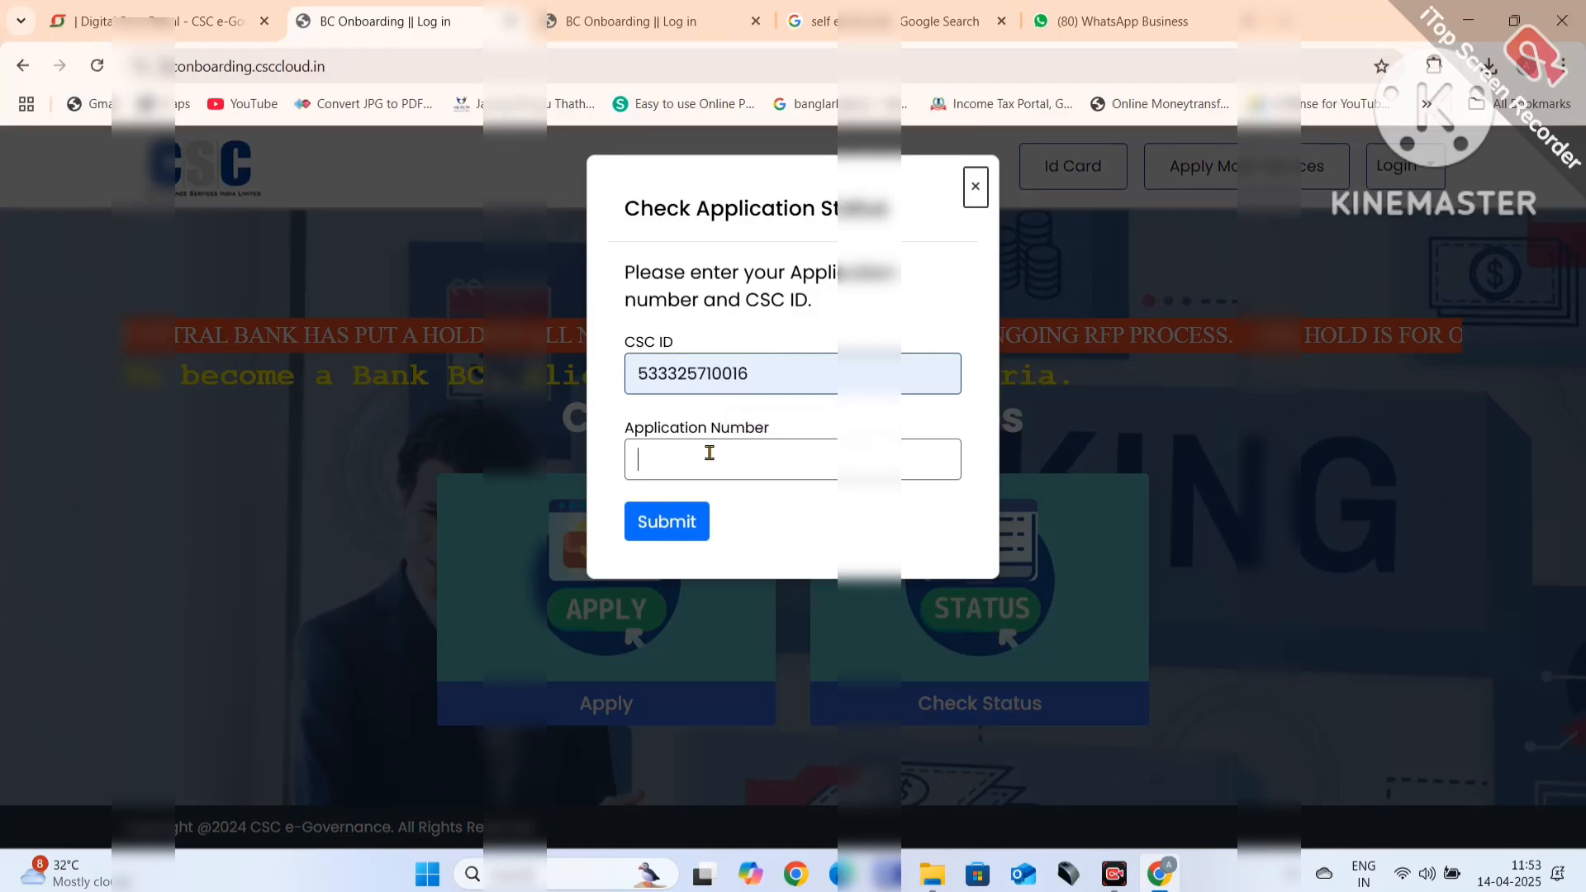
right_click(707, 459)
click(743, 215)
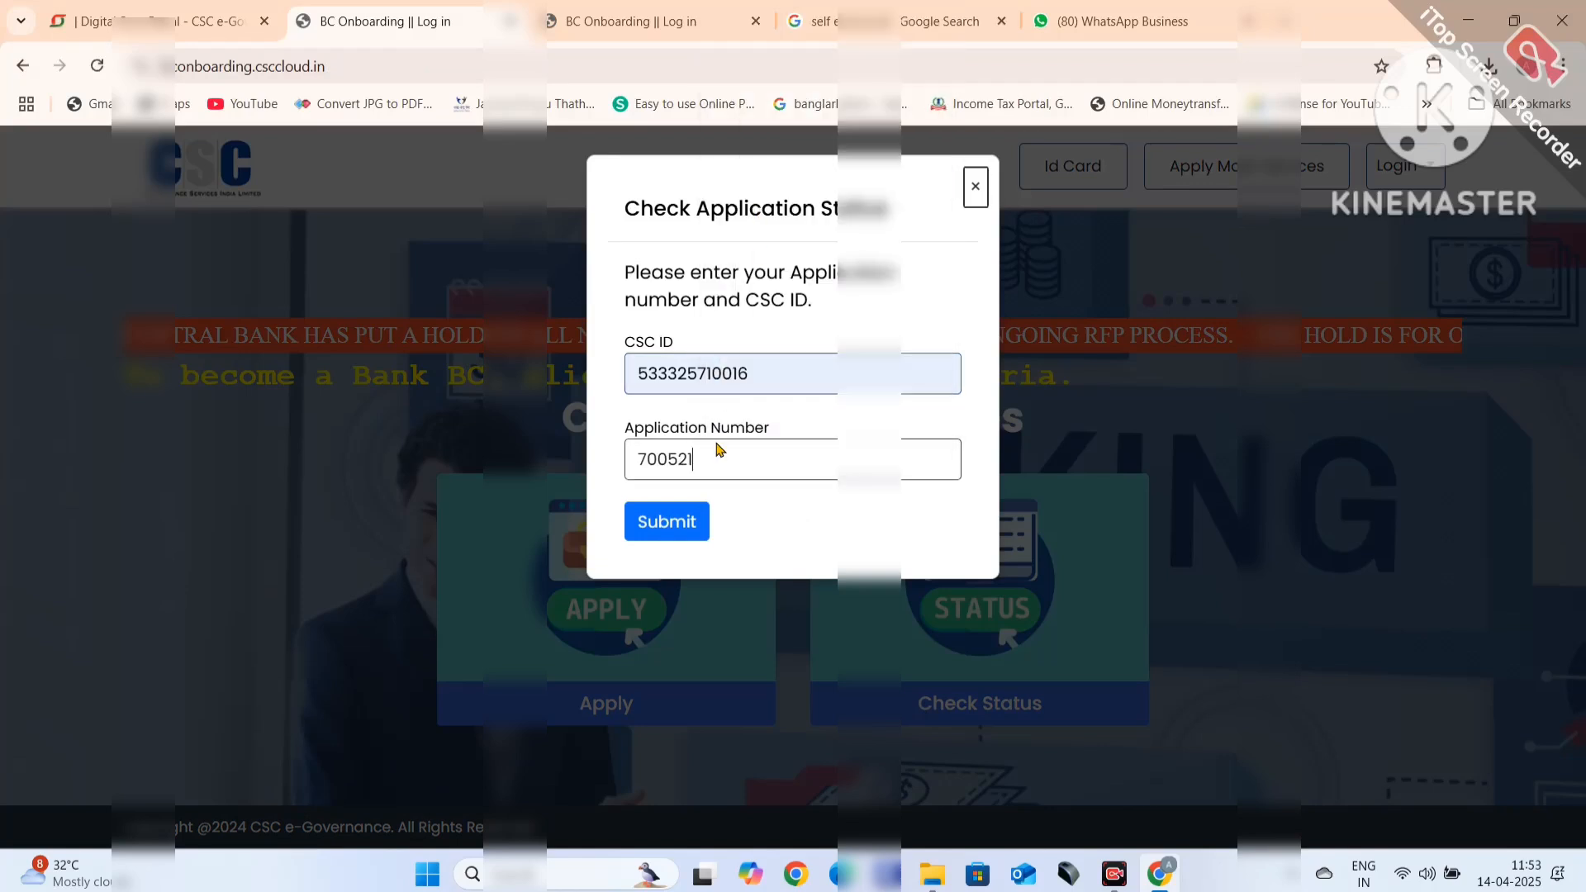
- Submit the application status request, retrying it several times, and close the status form
click(673, 523)
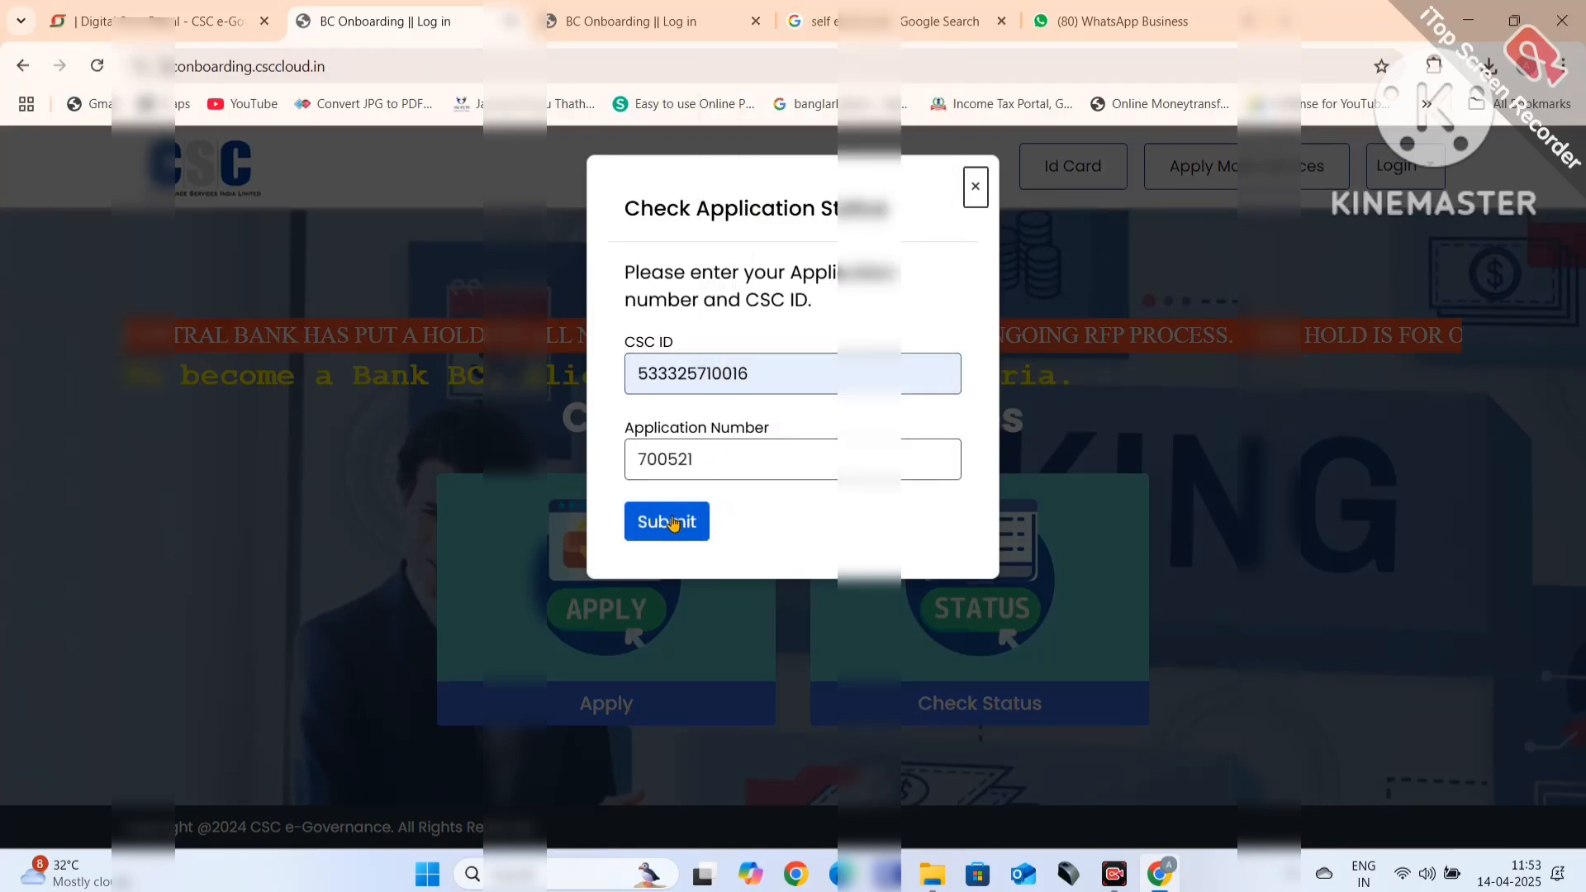
click(672, 529)
click(671, 529)
click(672, 530)
double_click(721, 475)
click(667, 522)
click(976, 187)
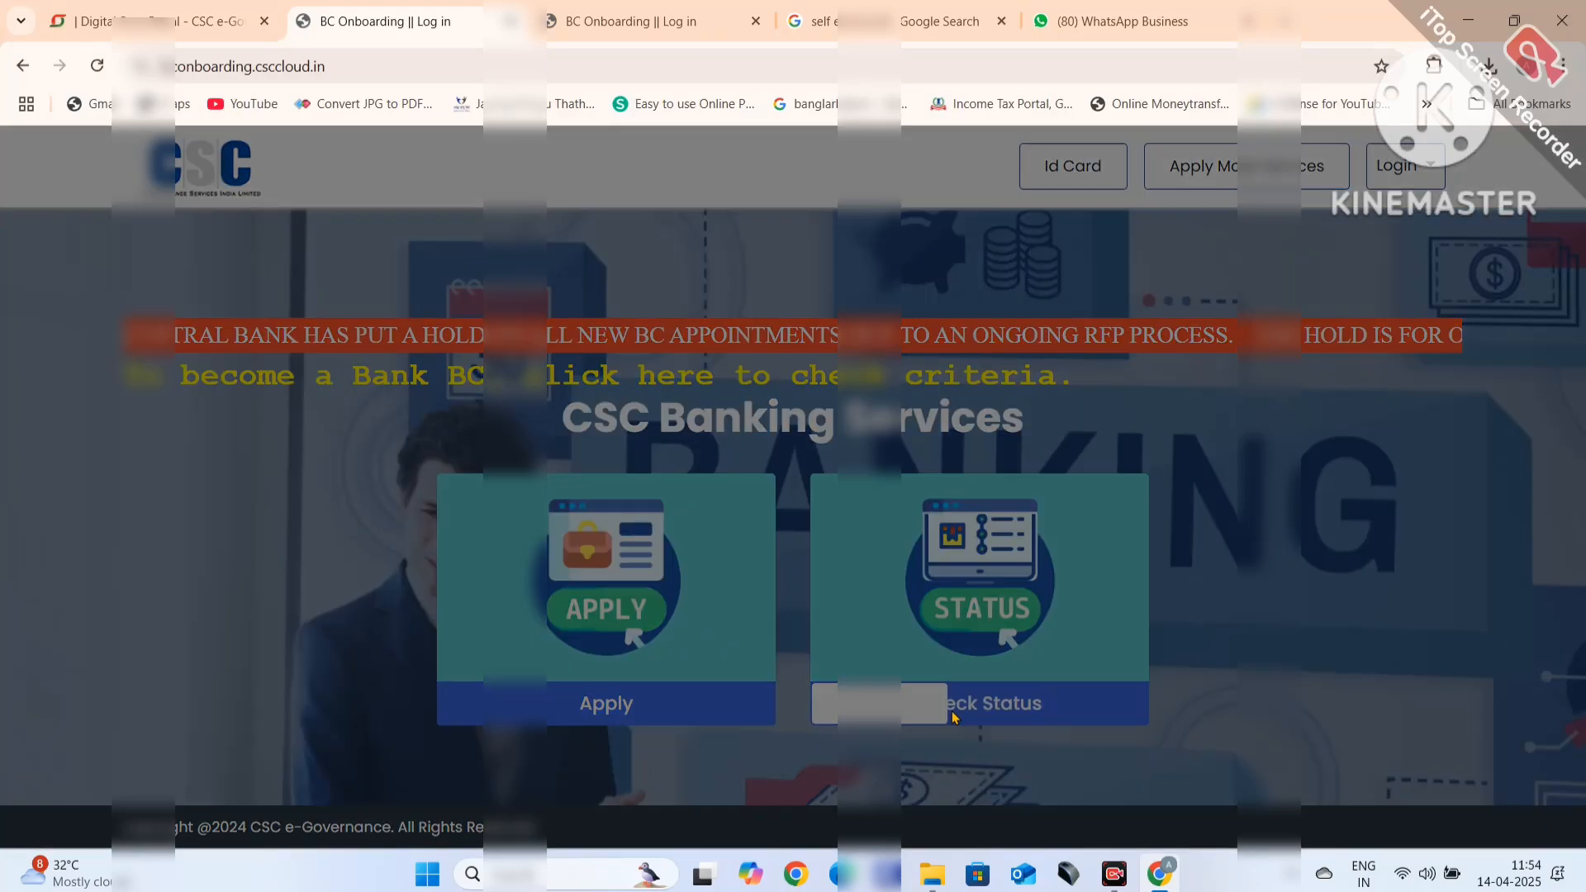
- Reopen the status check, resubmit it with the same CSC ID and application number, and close the form
click(951, 711)
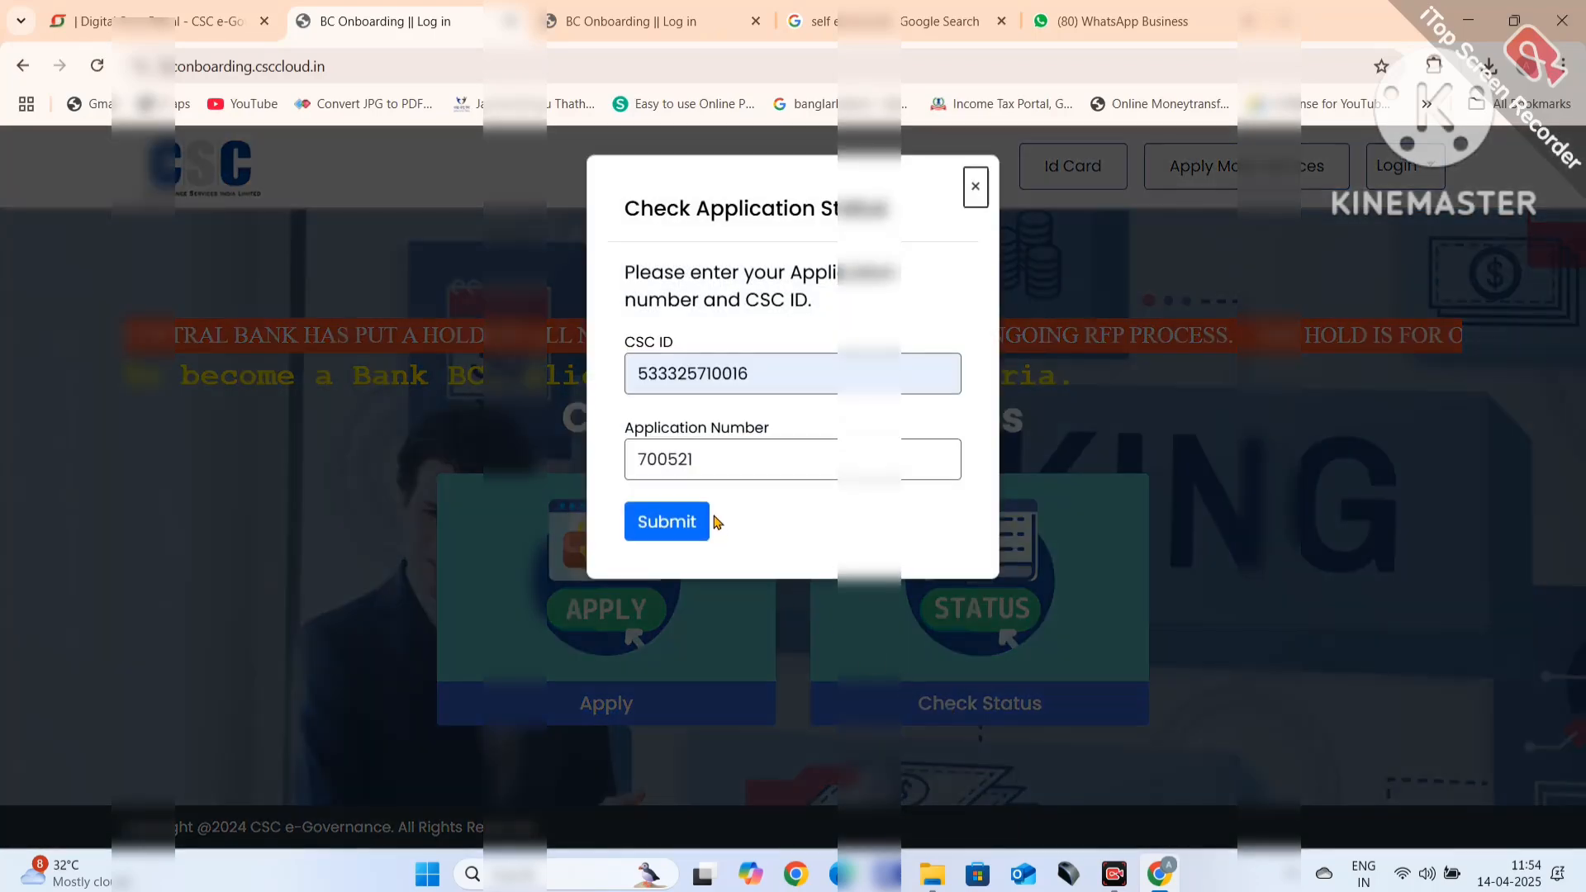
click(667, 523)
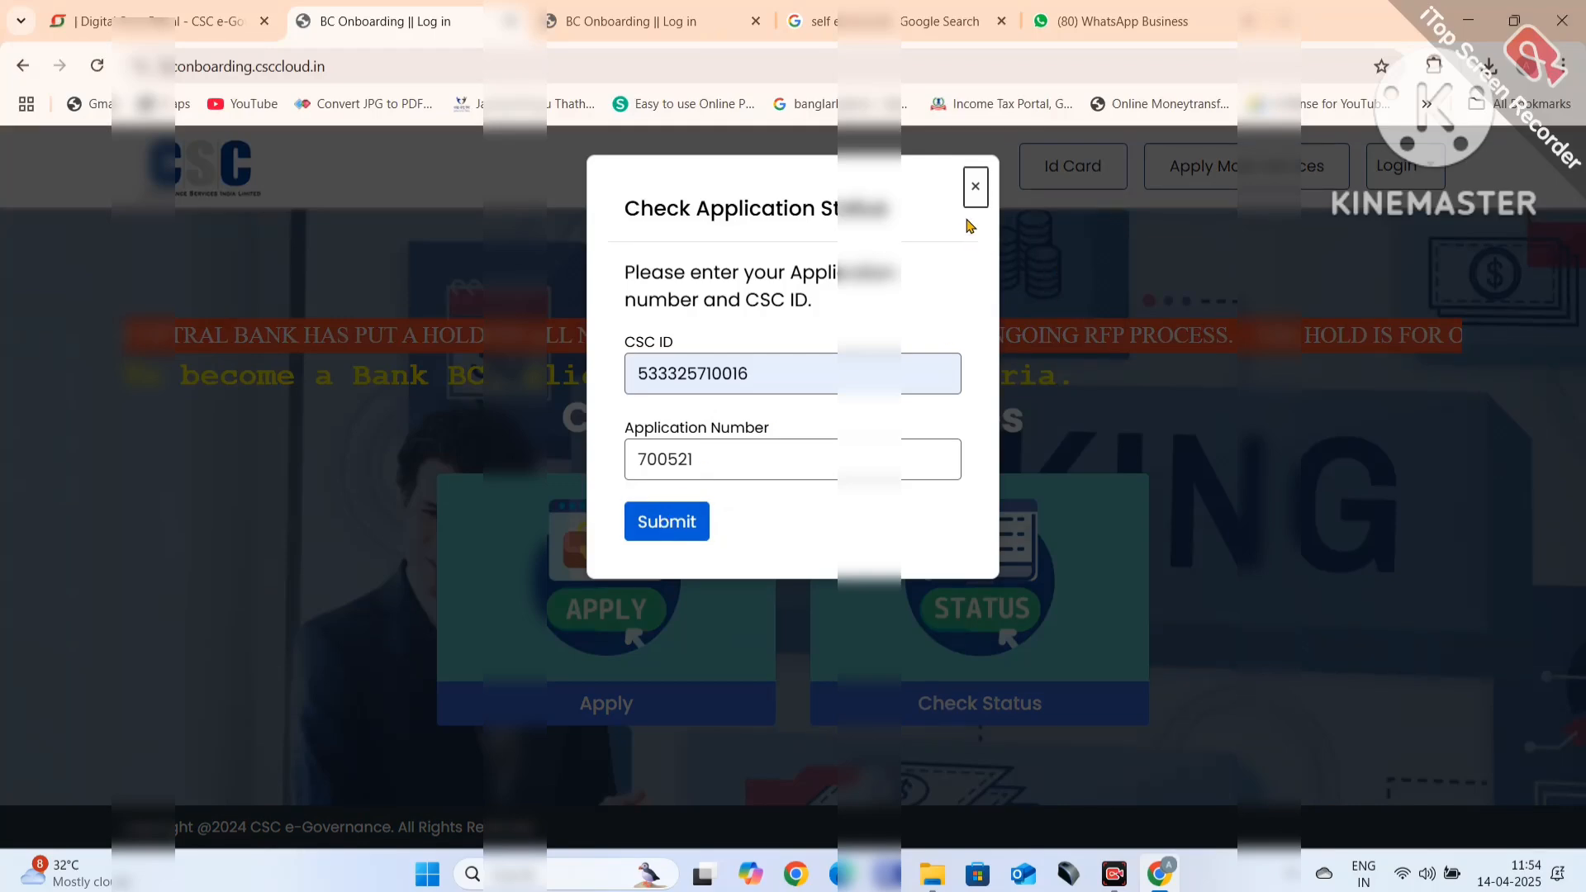
click(976, 186)
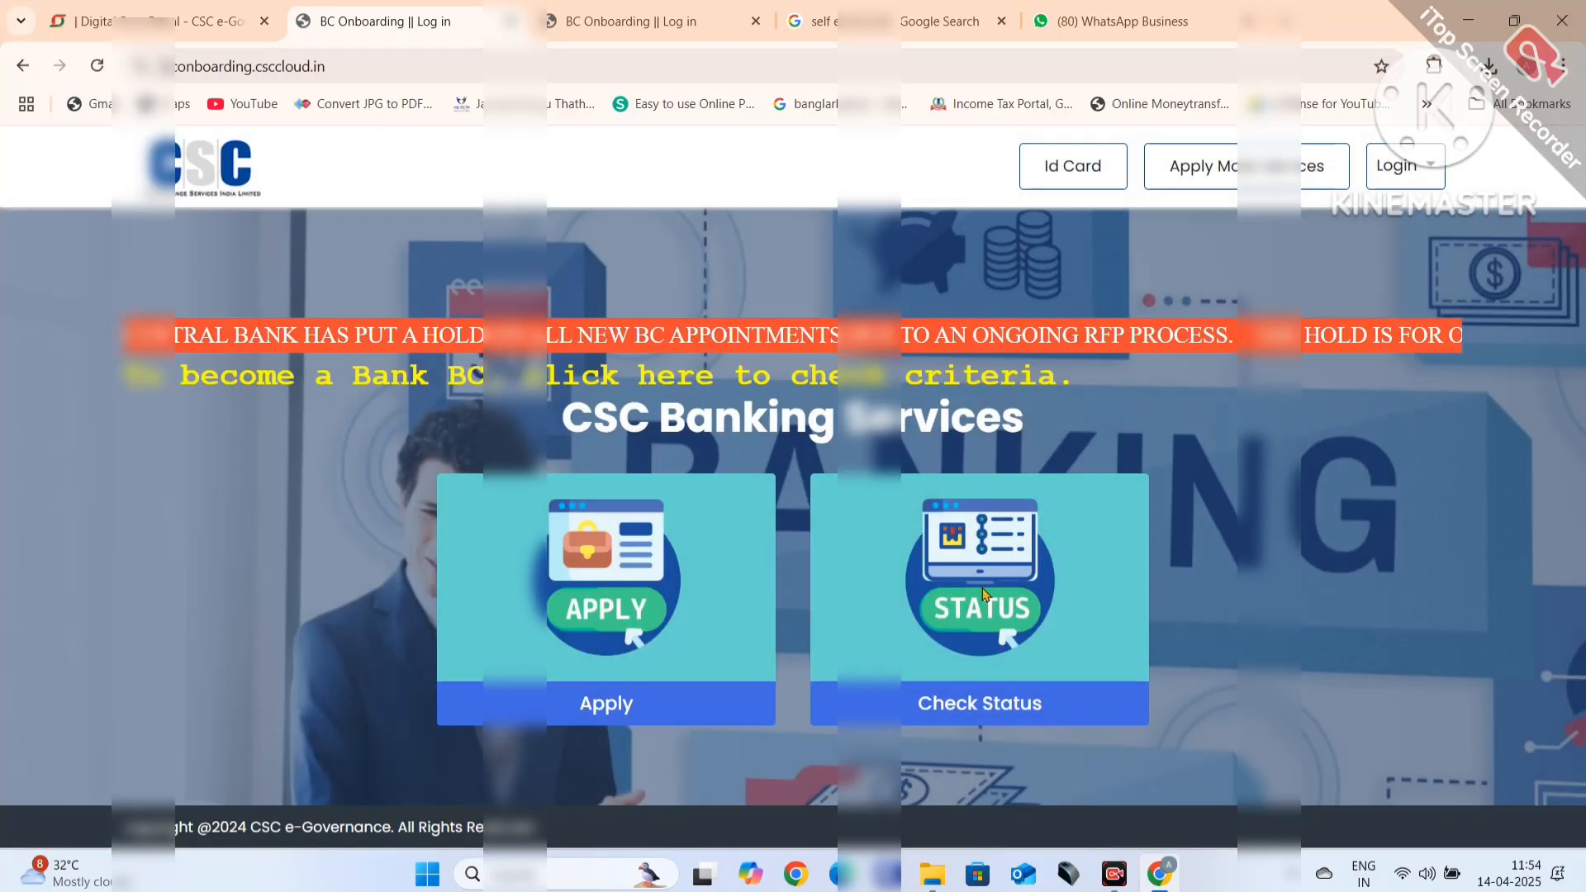